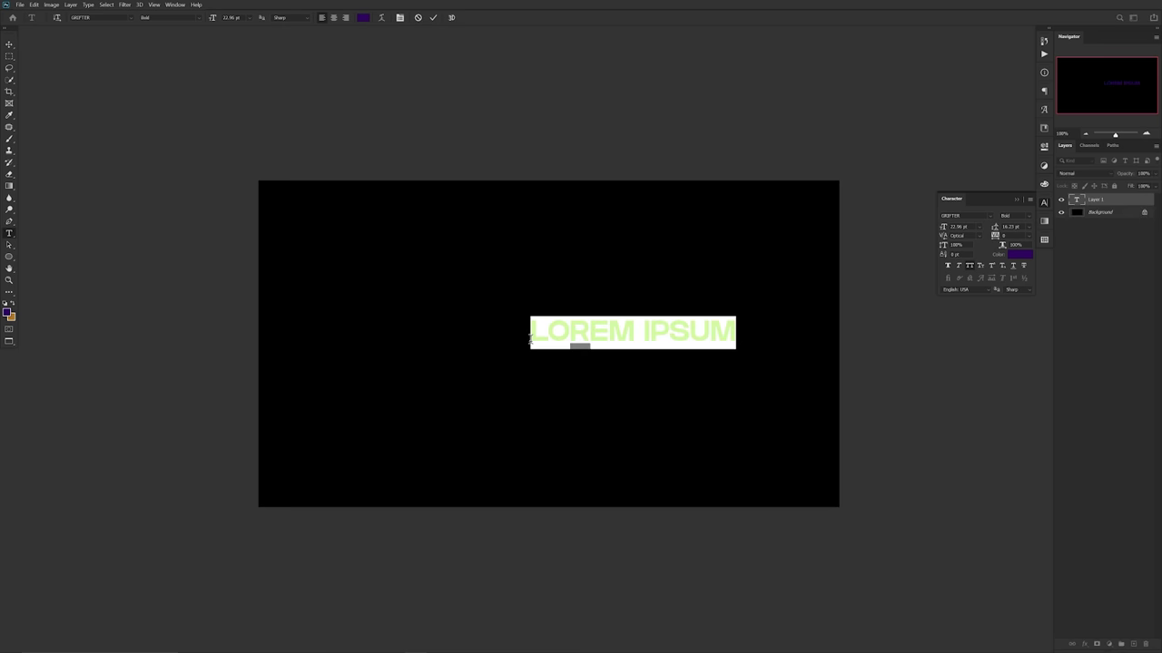
Step: Replace the placeholder text with CHROME and enlarge it at the canvas centre, skewing it into a forward slant
key(ctrl+Return)
key(v)
key(ctrl+t)
drag(669, 337, 620, 350)
right_click(621, 349)
click(636, 381)
drag(548, 307, 554, 310)
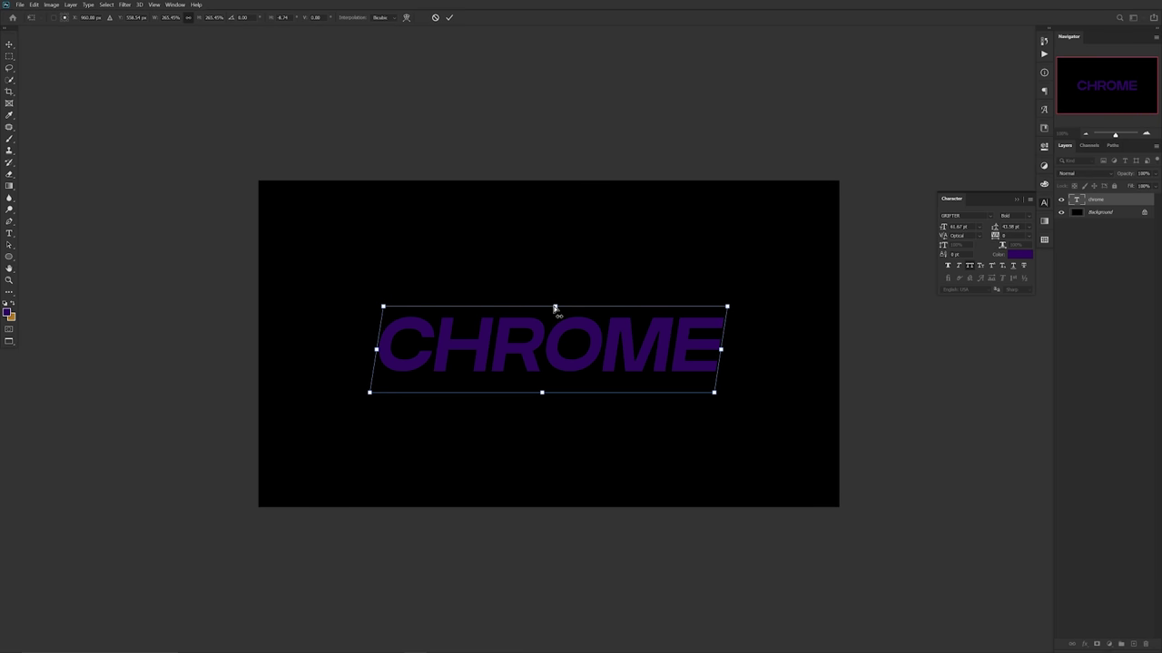
key(Return)
Step: Add a Bevel & Emboss effect to the CHROME text layer using the Inner Bevel style and Smooth technique
drag(662, 330, 434, 331)
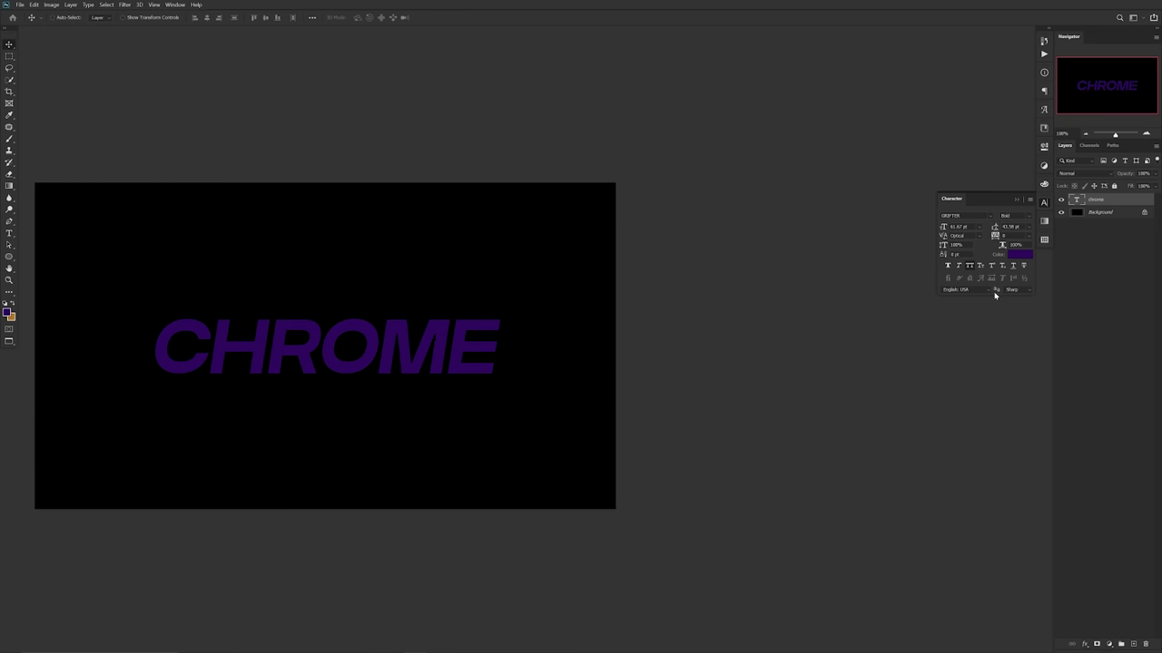
double_click(1116, 204)
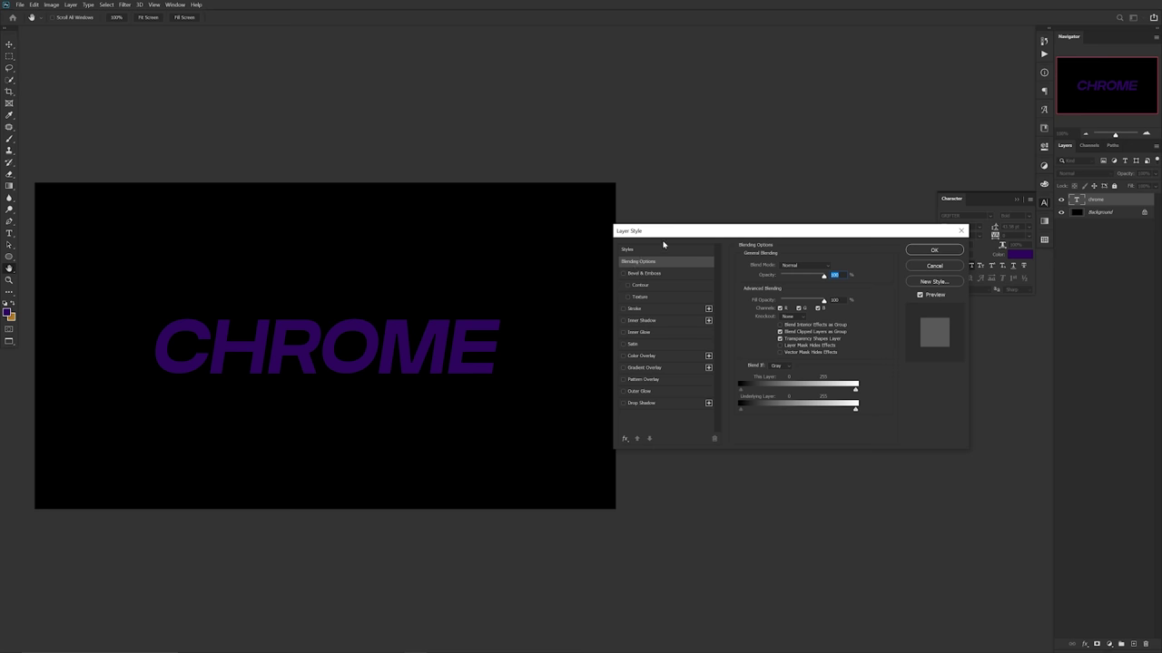
click(650, 280)
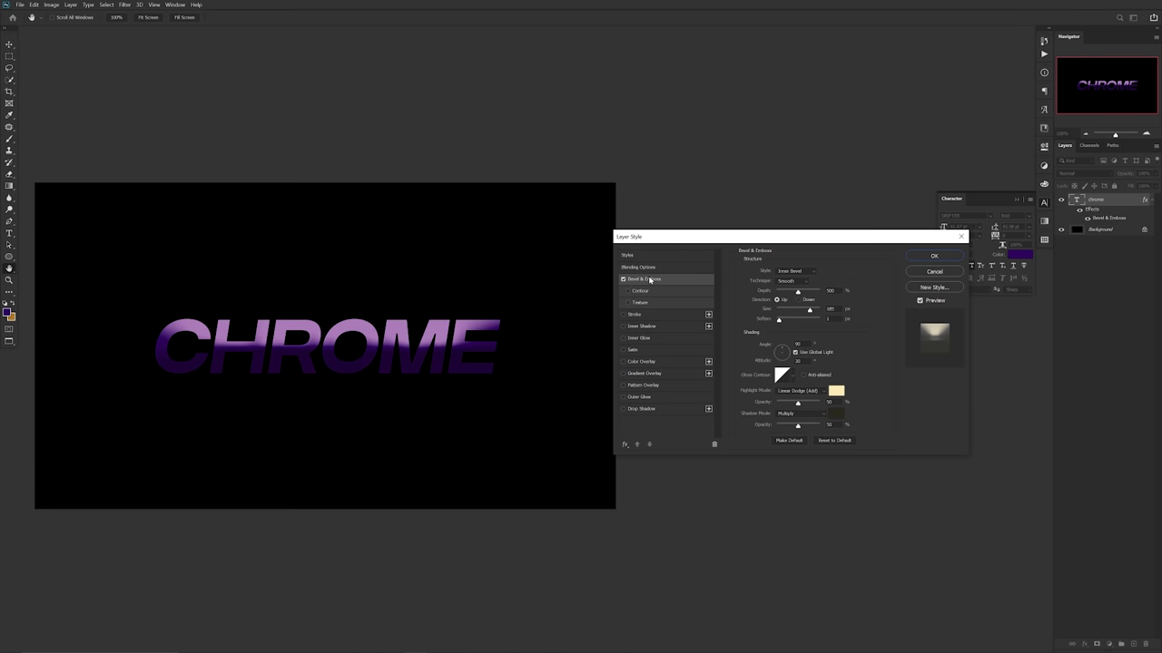
click(795, 271)
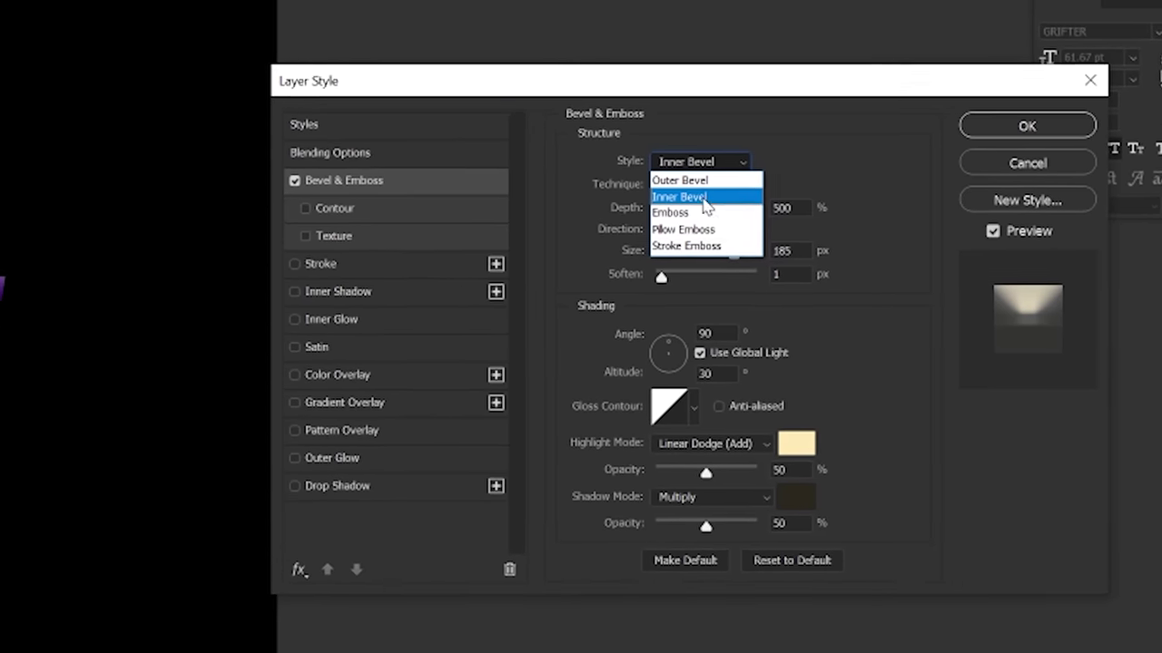
click(704, 198)
click(699, 185)
click(721, 203)
Step: Set the bevel's depth to 500%, size to 15 px and soften to 5 px
double_click(789, 205)
click(790, 205)
key(Tab)
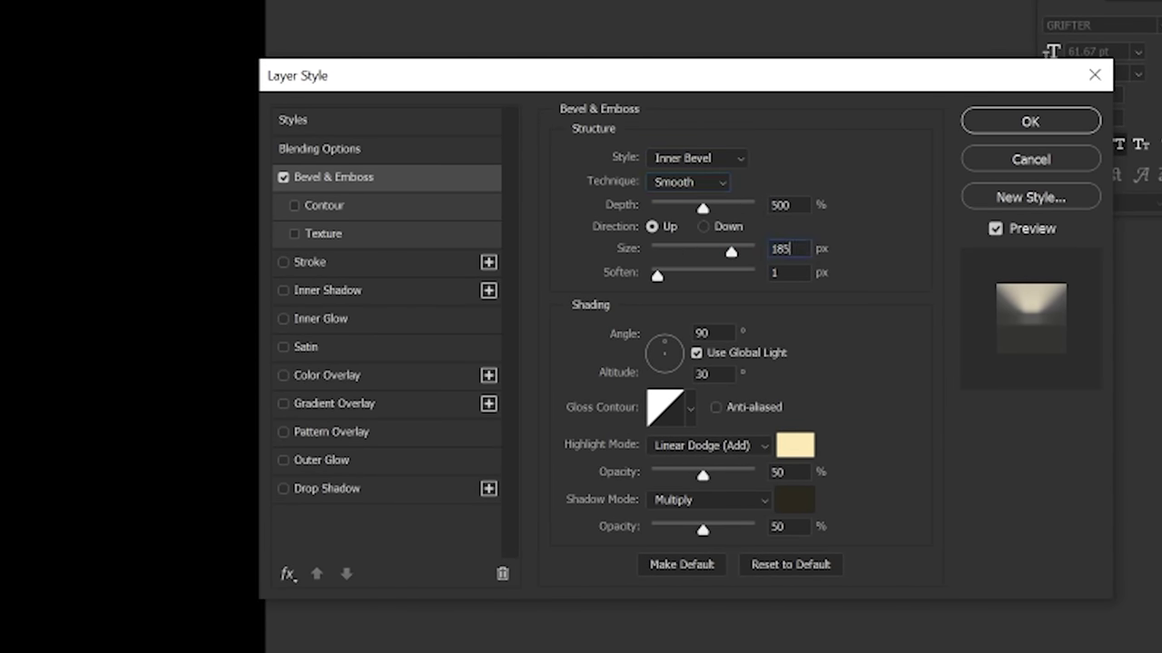
text(15)
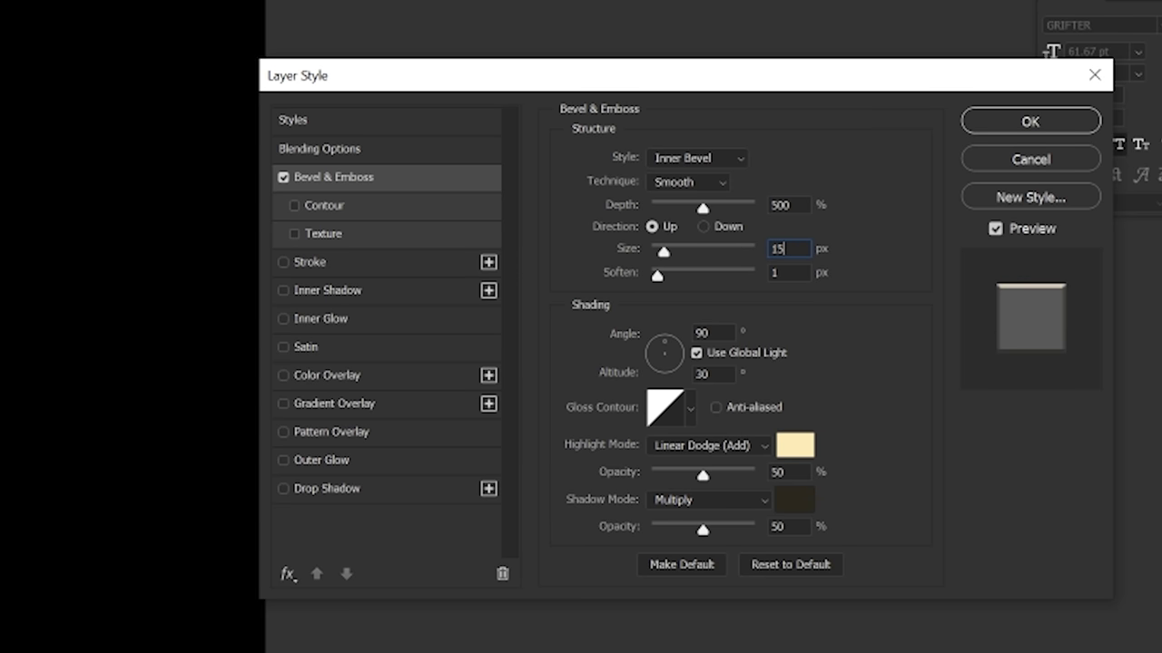
drag(780, 272, 747, 273)
text(5)
Step: Turn off global light for the bevel and give it the Ring - Double gloss contour
key(Tab)
key(Tab)
click(692, 409)
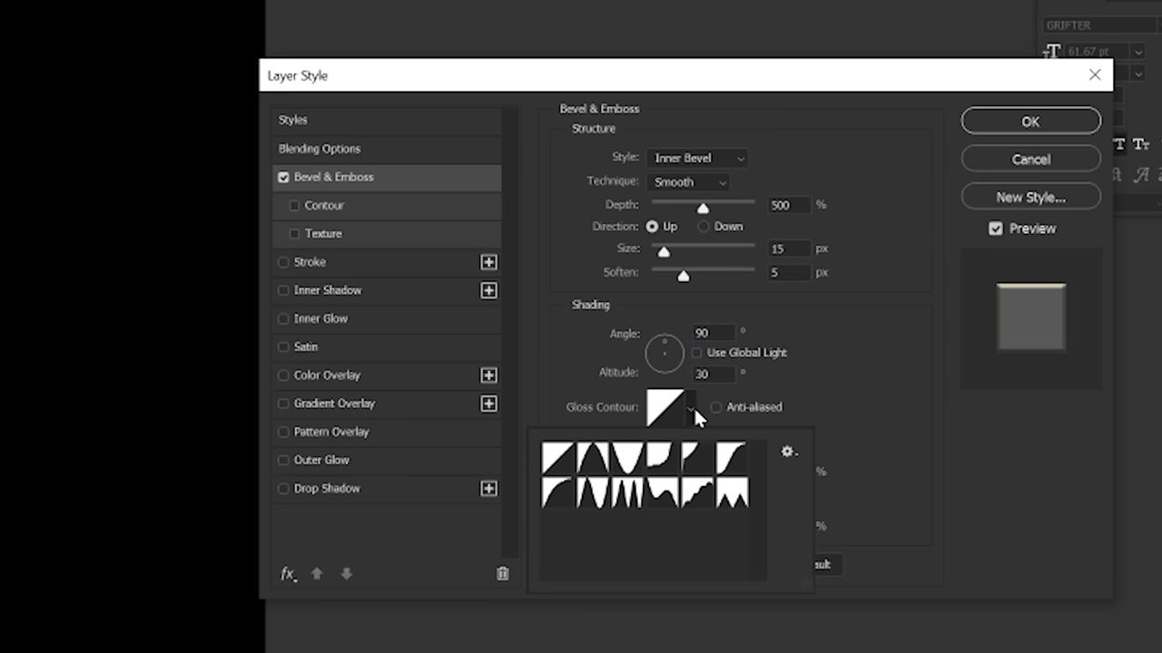
click(628, 495)
click(857, 408)
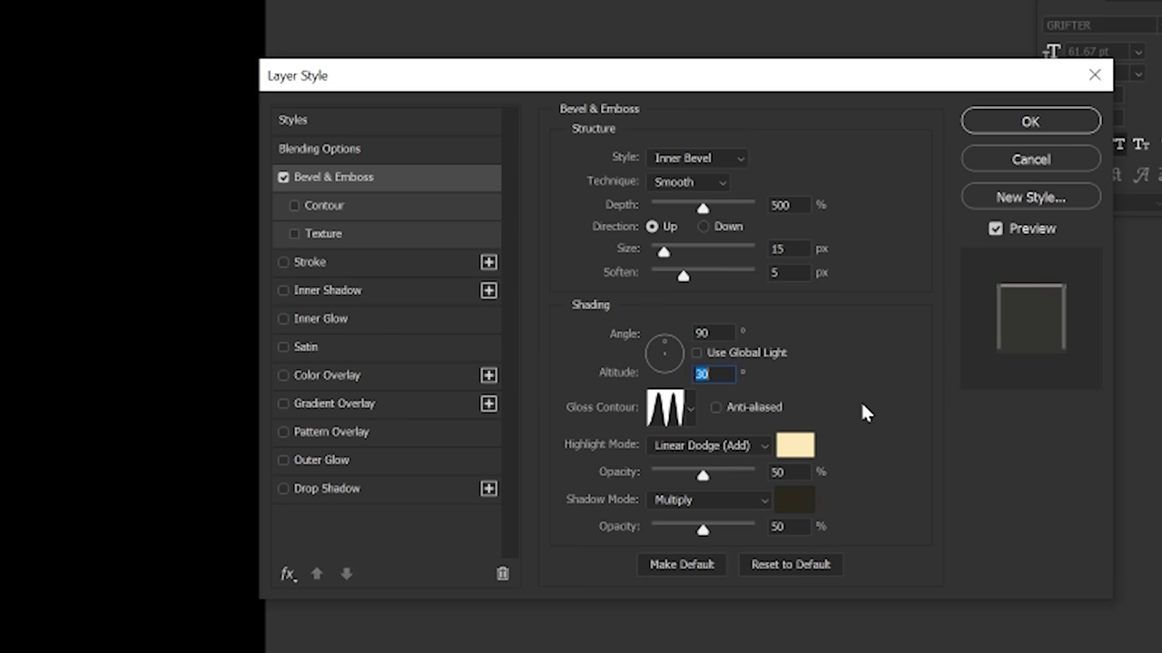
Step: Raise the bevel's highlight opacity to 85% and change the highlight colour to bright magenta
drag(703, 474, 740, 471)
click(790, 446)
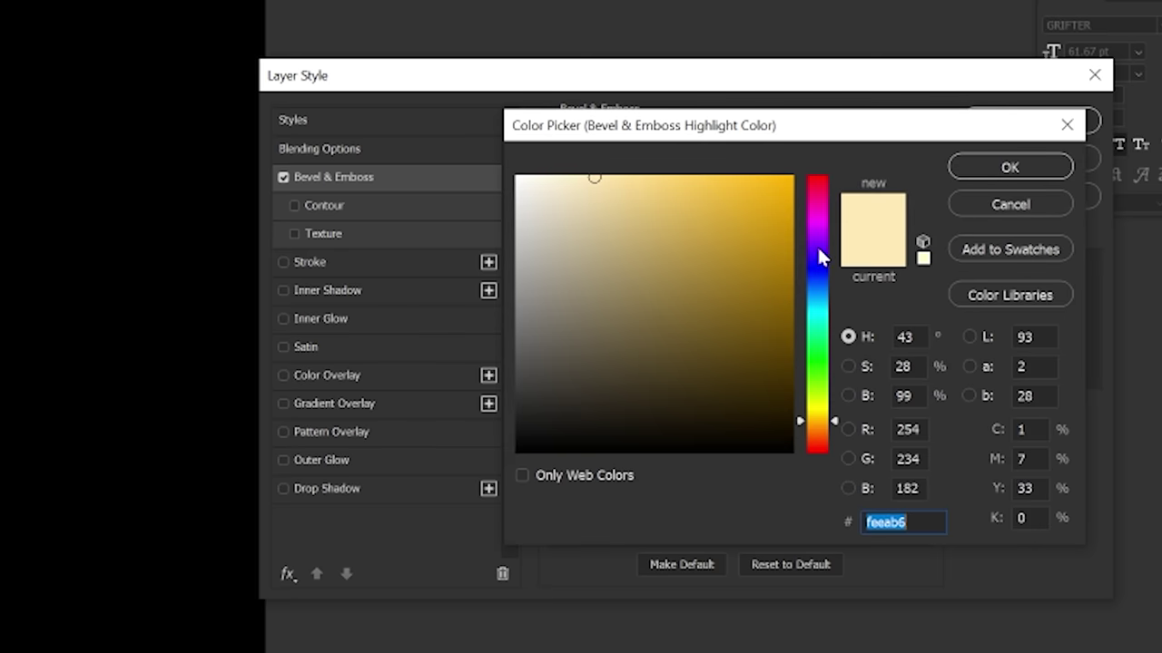
click(819, 224)
drag(763, 191, 745, 176)
click(1009, 167)
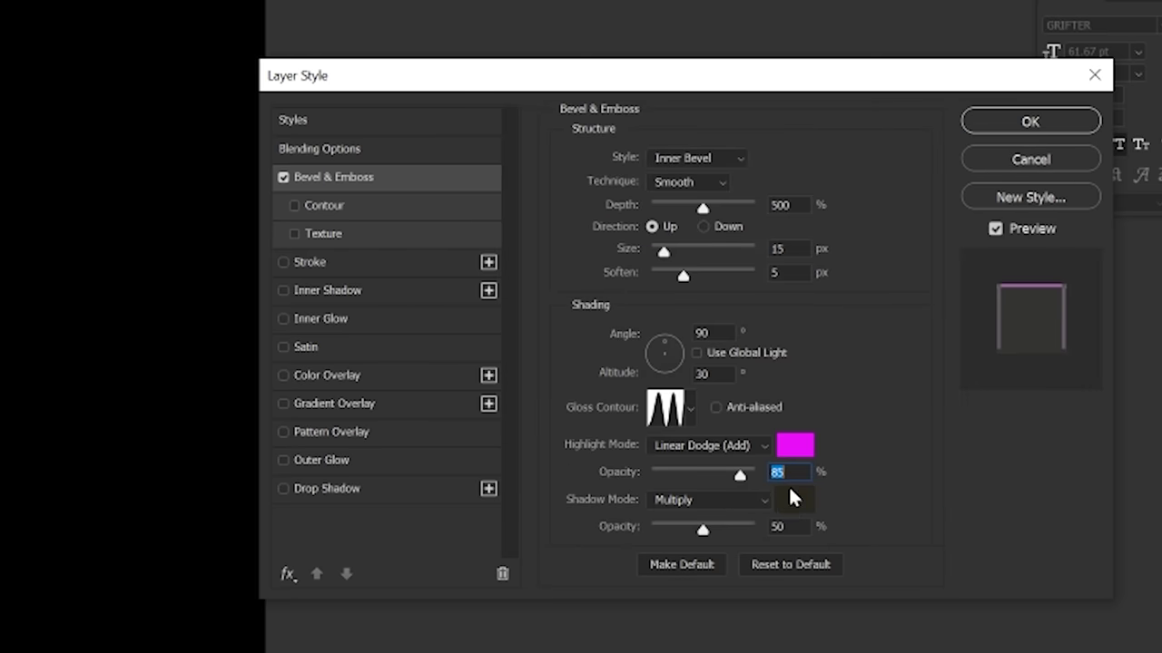
Step: Change the bevel's shadow colour to bright magenta, keeping Linear Dodge (Add) for highlights and Multiply for shadows
click(799, 505)
click(754, 183)
click(814, 216)
click(1009, 167)
click(731, 446)
click(692, 652)
click(697, 503)
click(688, 586)
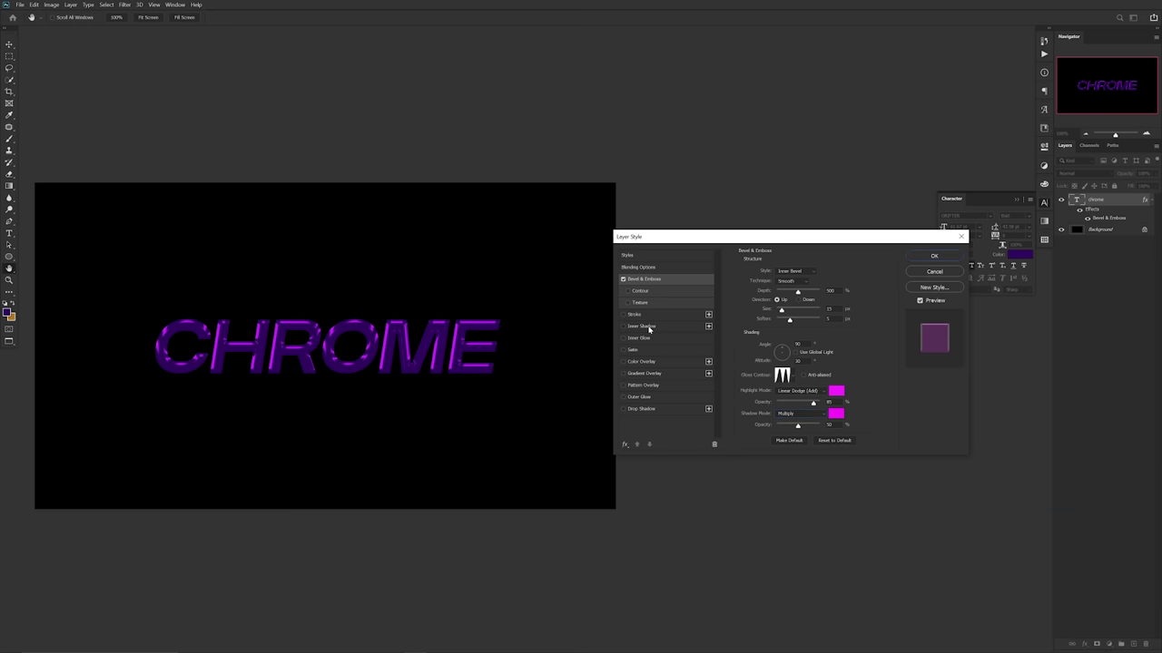
Step: Add an Inner Shadow effect to the text and recolour it to a bright purple-magenta
click(648, 328)
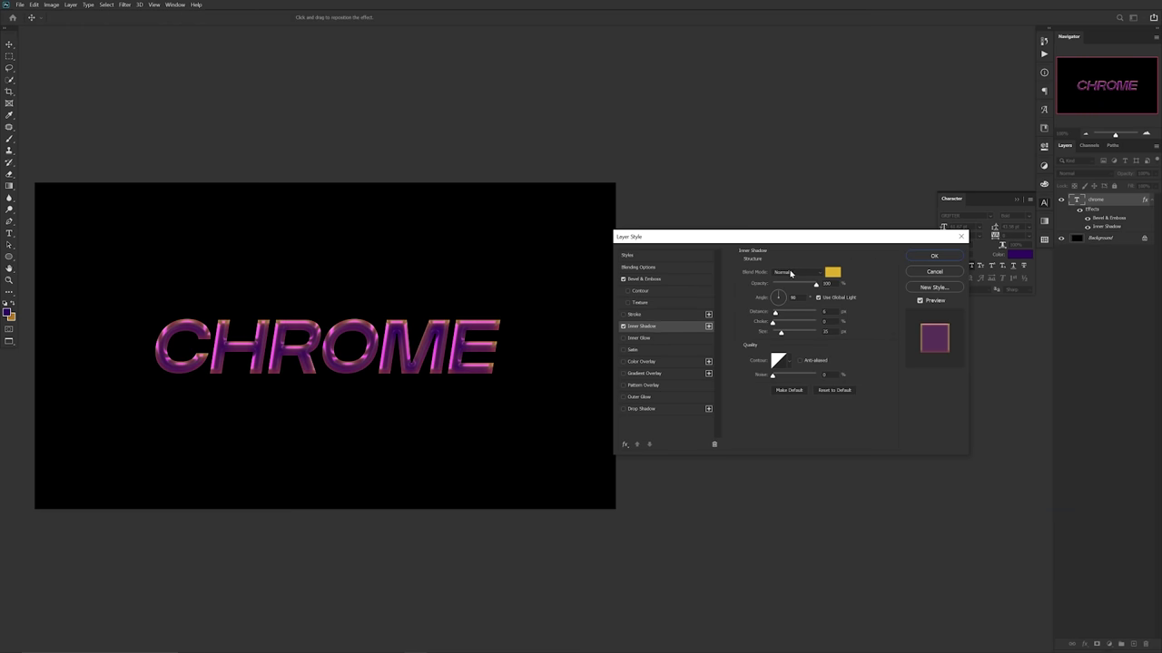
click(832, 272)
drag(843, 305, 842, 291)
click(811, 281)
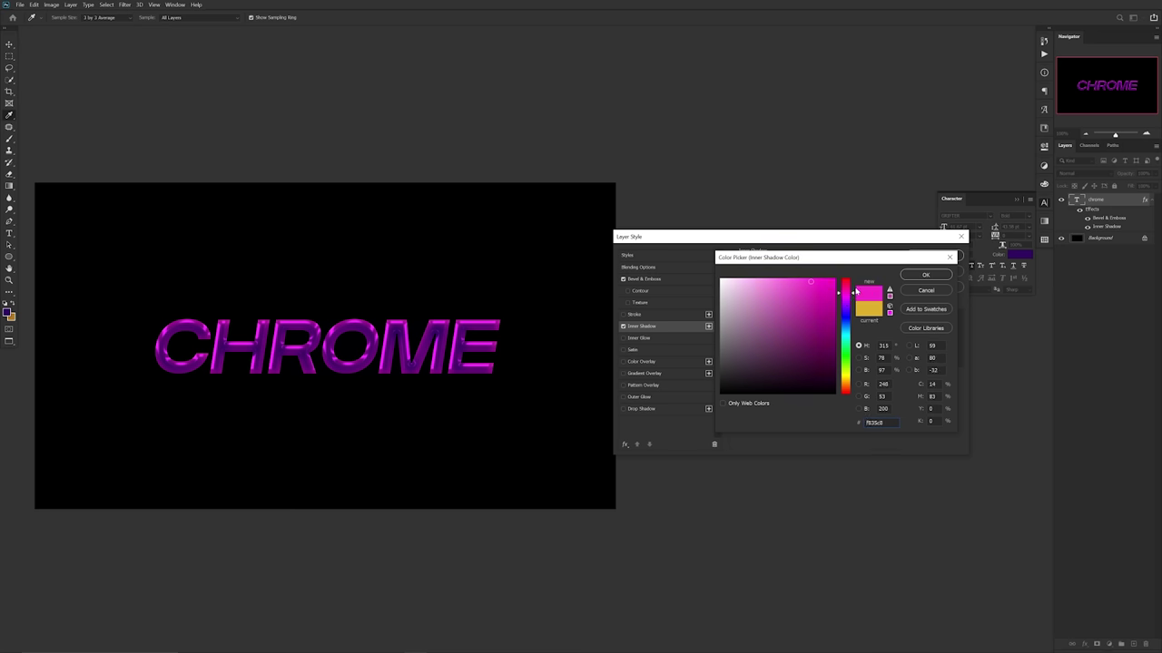
drag(855, 292, 848, 303)
click(924, 275)
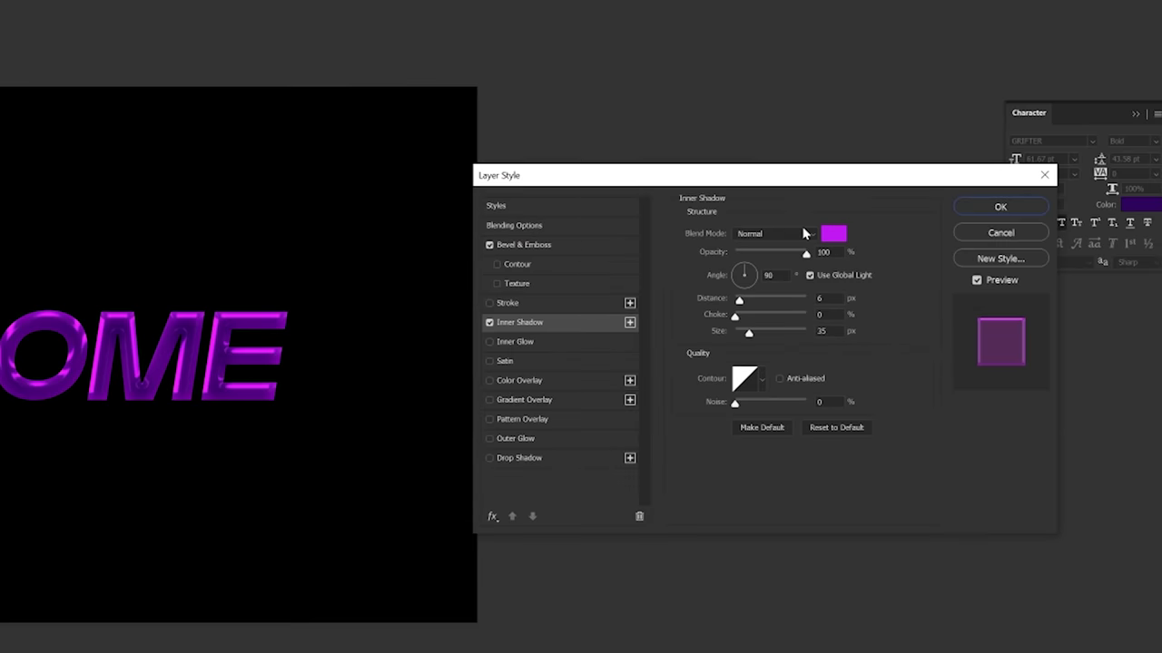
Step: Configure the inner shadow in Normal mode without global light: angle 90°, distance 7 px, choke 3% and size 1 px
click(796, 272)
click(799, 274)
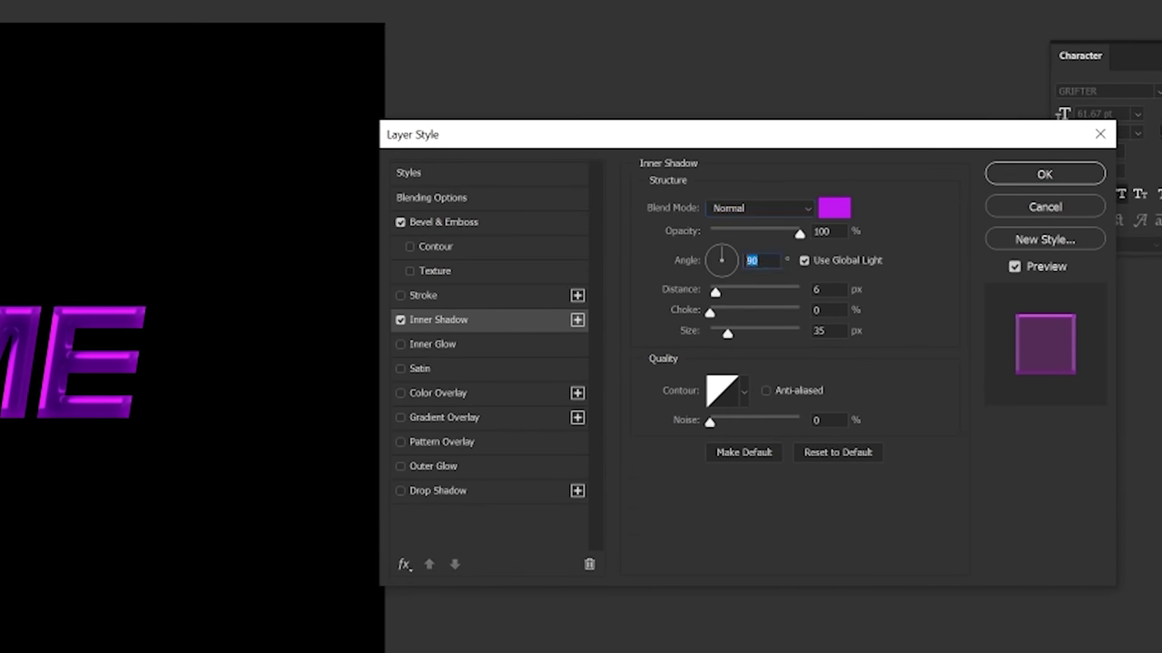
text(81)
text(7)
key(Tab)
text(3)
key(Tab)
text(1)
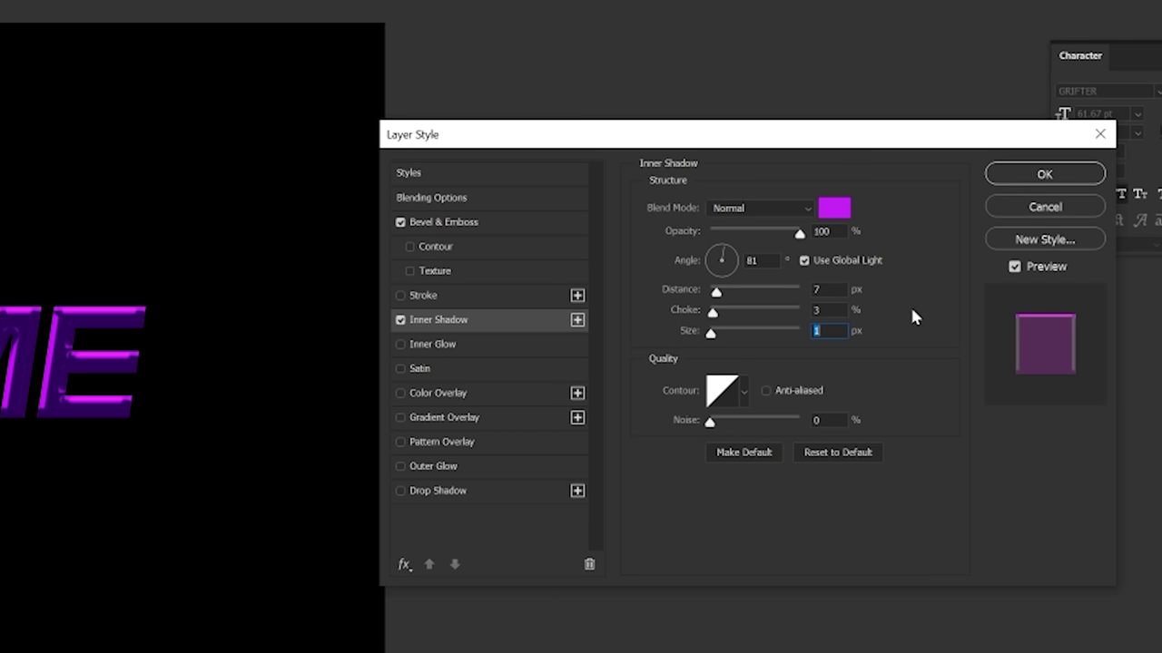
click(804, 260)
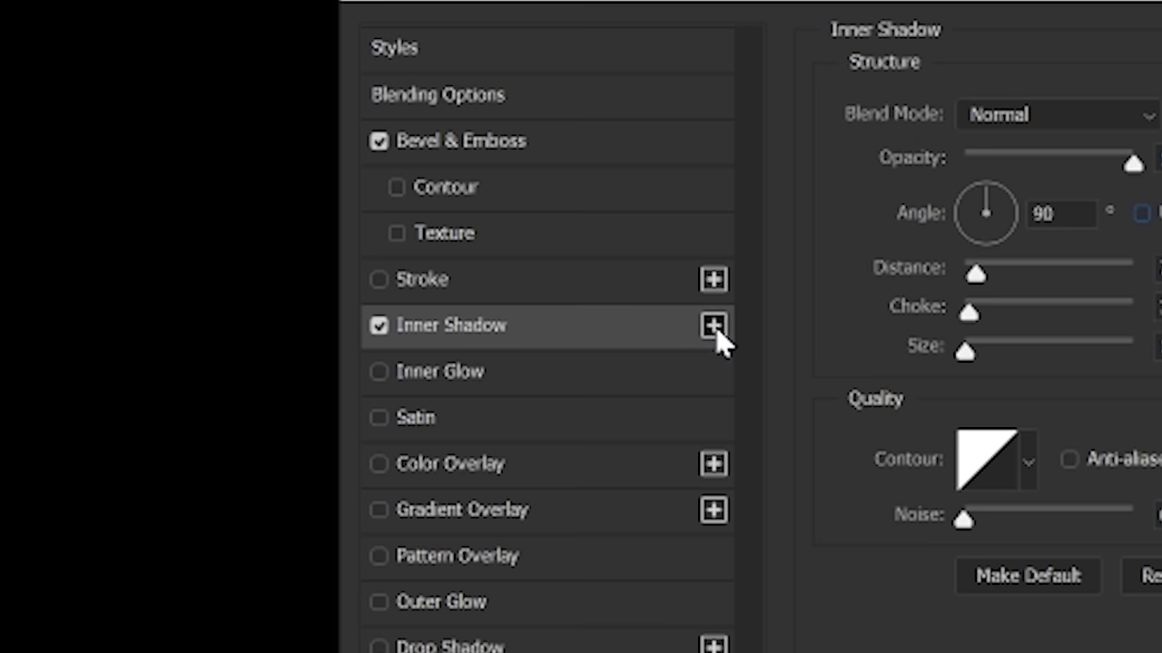
Step: Add a second inner shadow with the same settings and set the lower one's angle to -135°
click(713, 326)
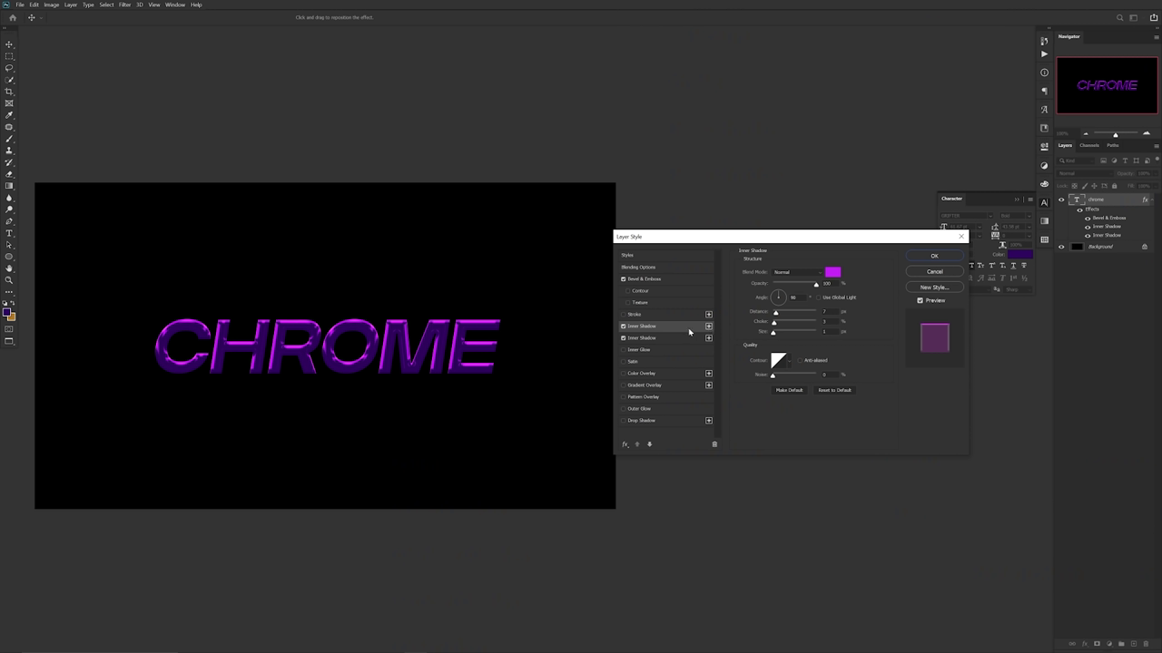
click(659, 339)
click(775, 307)
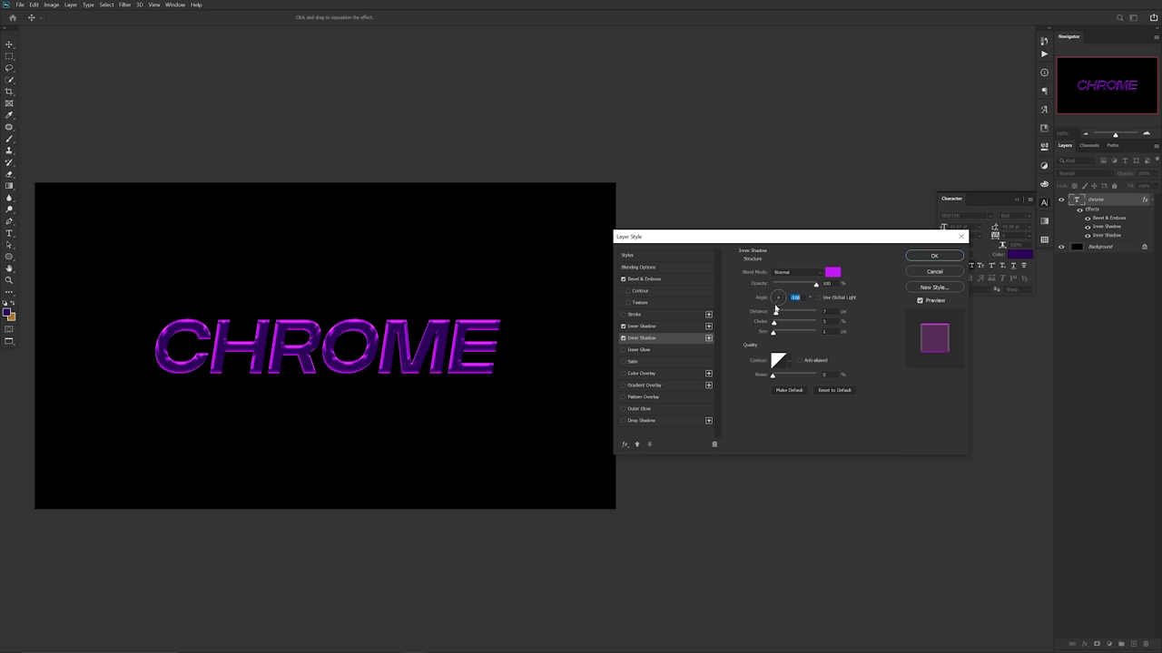
text(-135)
Step: Add an Inner Glow in Linear Dodge (Add) mode with 40% opacity, Softer technique and a size of 13 px
click(641, 350)
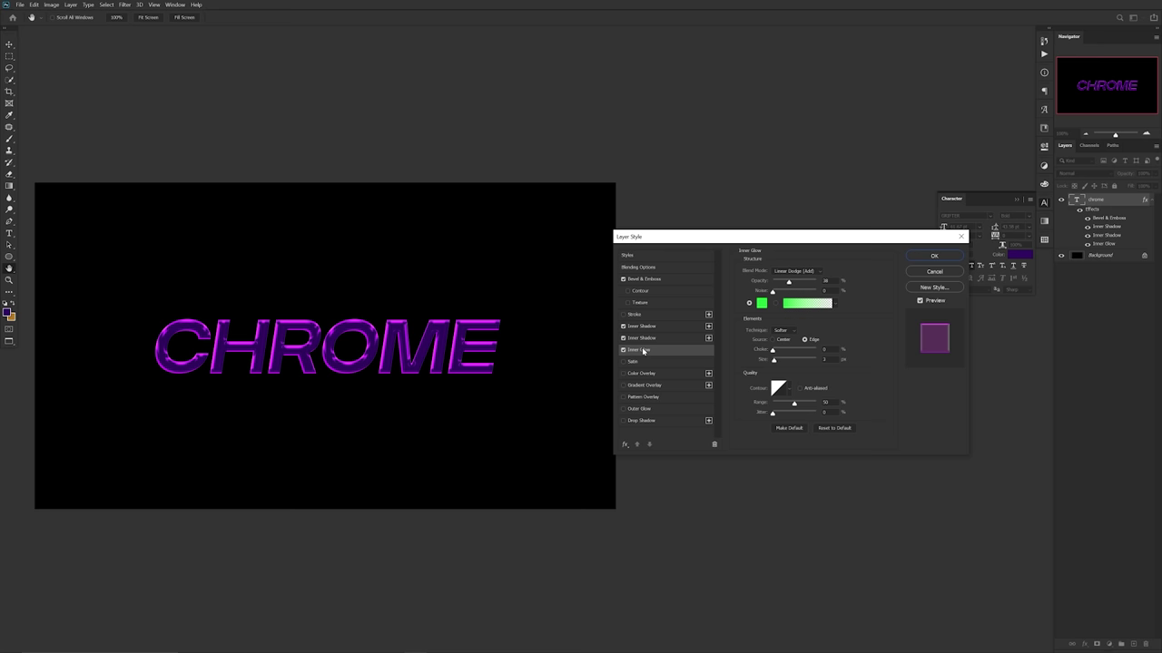
click(801, 275)
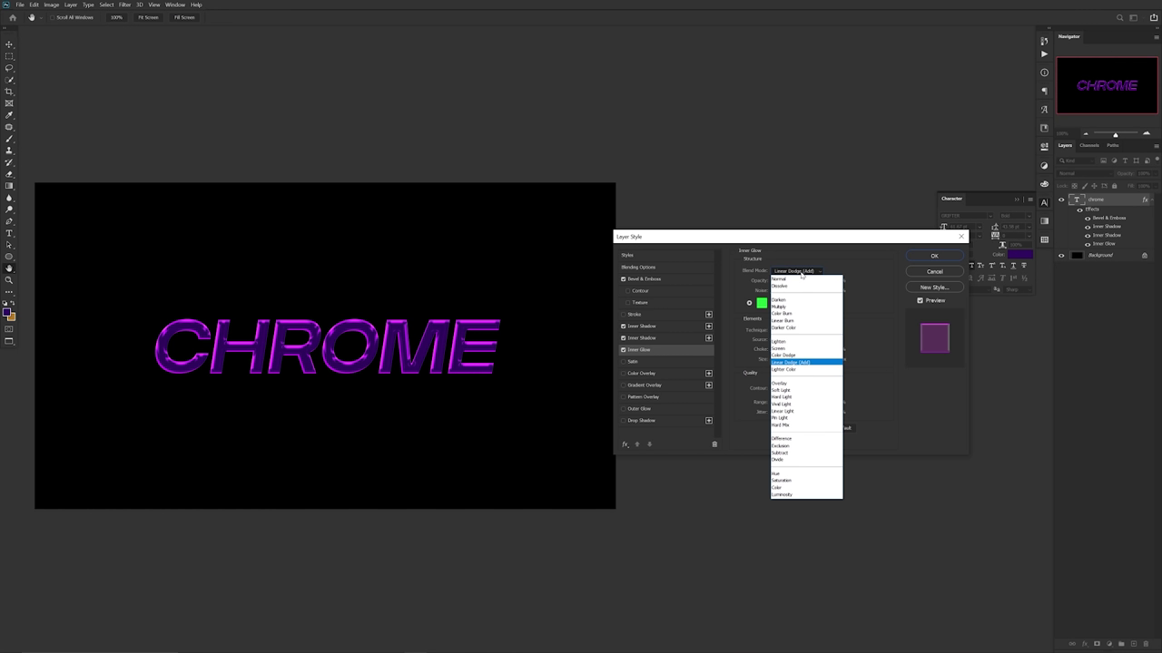
click(800, 274)
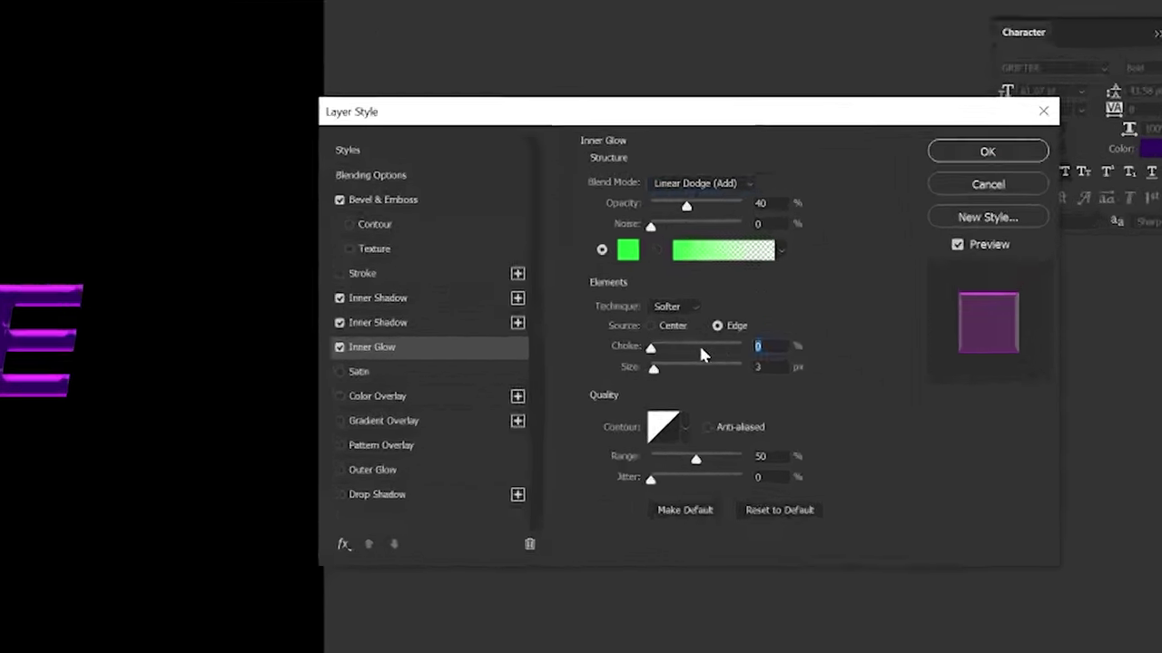
click(786, 332)
click(657, 308)
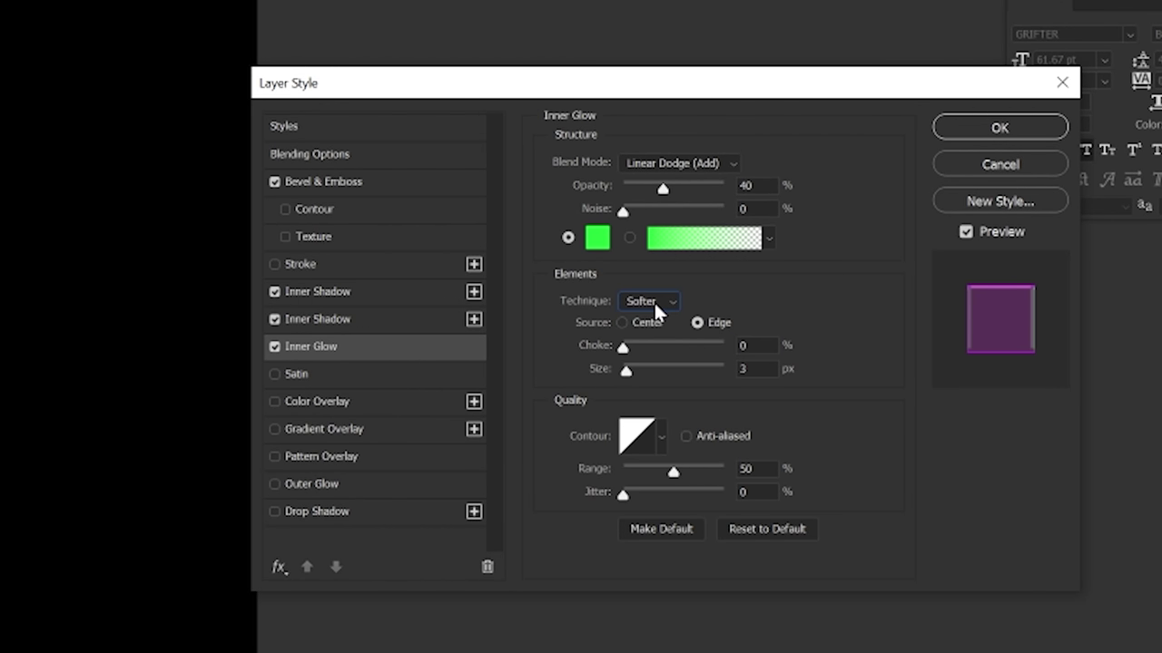
double_click(762, 367)
text(13)
Step: Change the inner glow's colour from green to a vivid violet
click(597, 237)
click(792, 250)
click(965, 175)
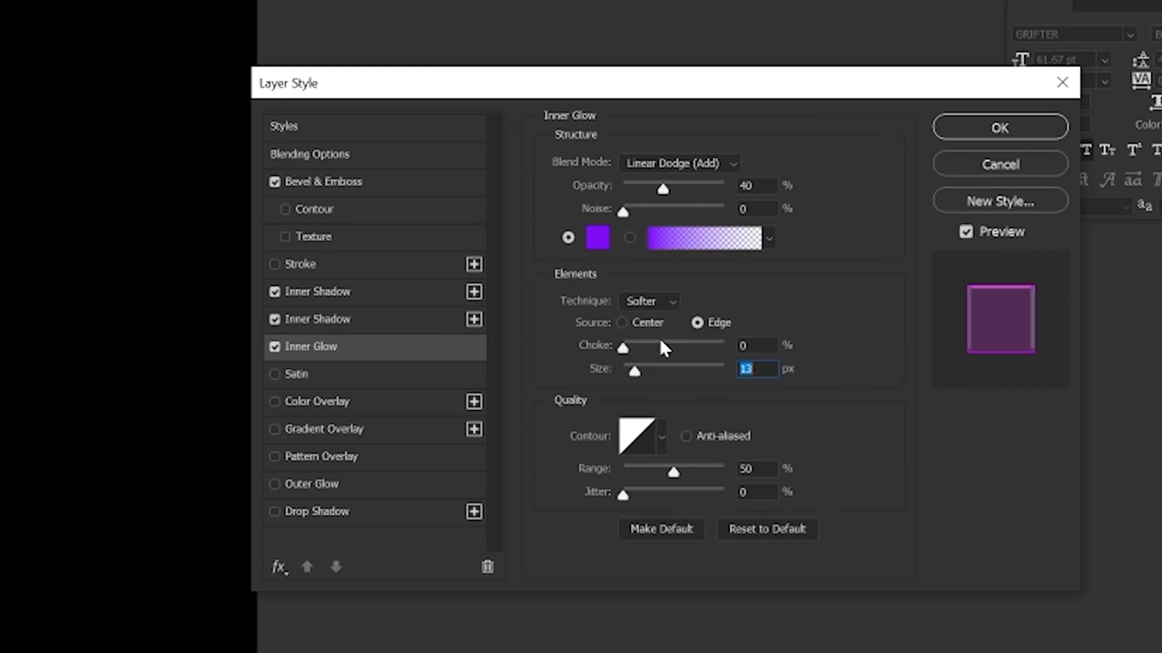
Step: Add a Satin effect to the text with the Multiply blend mode and a mid-grey colour
click(299, 376)
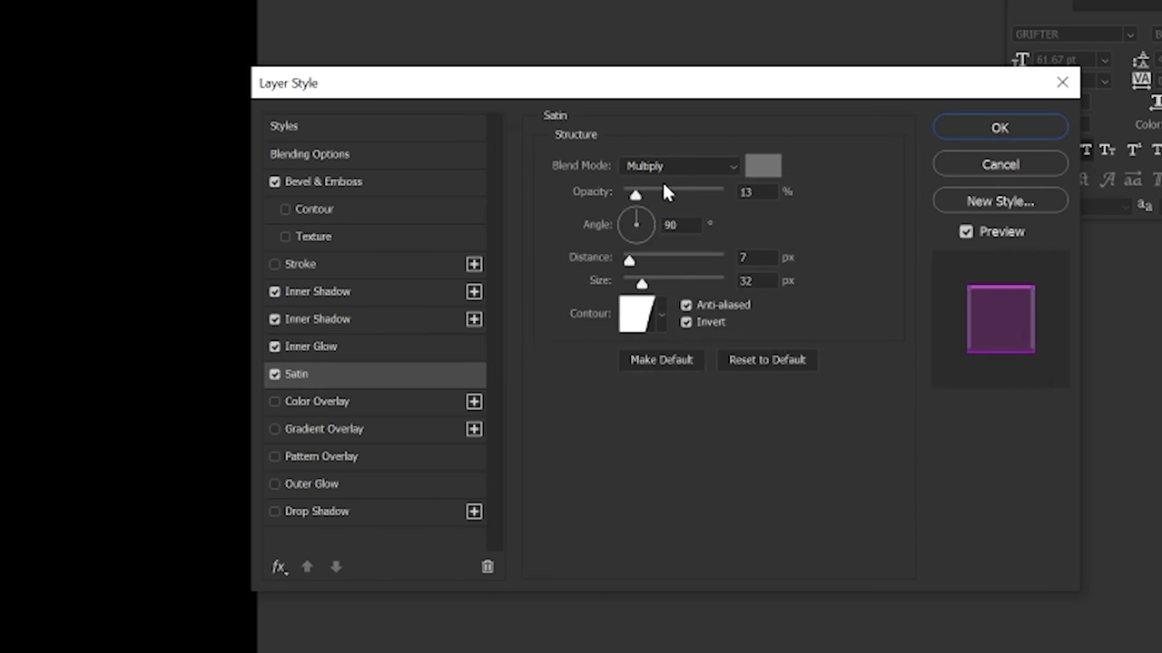
click(768, 190)
click(767, 161)
click(947, 166)
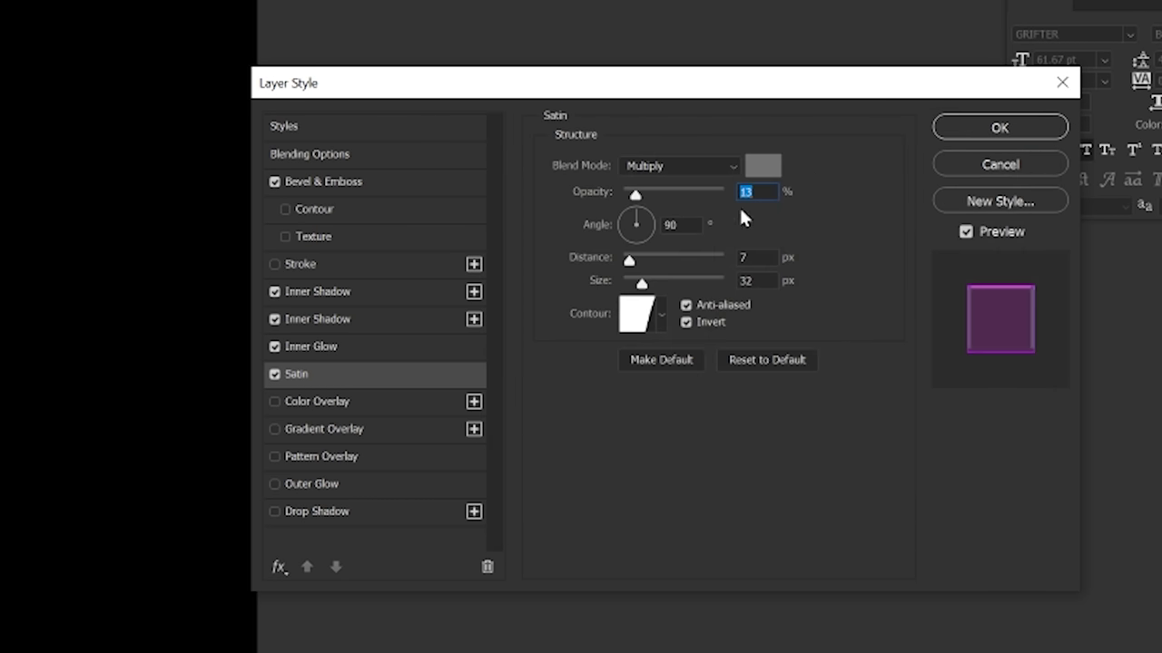
Step: Set the satin's distance to 3 px, size to 49 px and opacity to 24%
click(755, 257)
text(3)
key(Tab)
text(49)
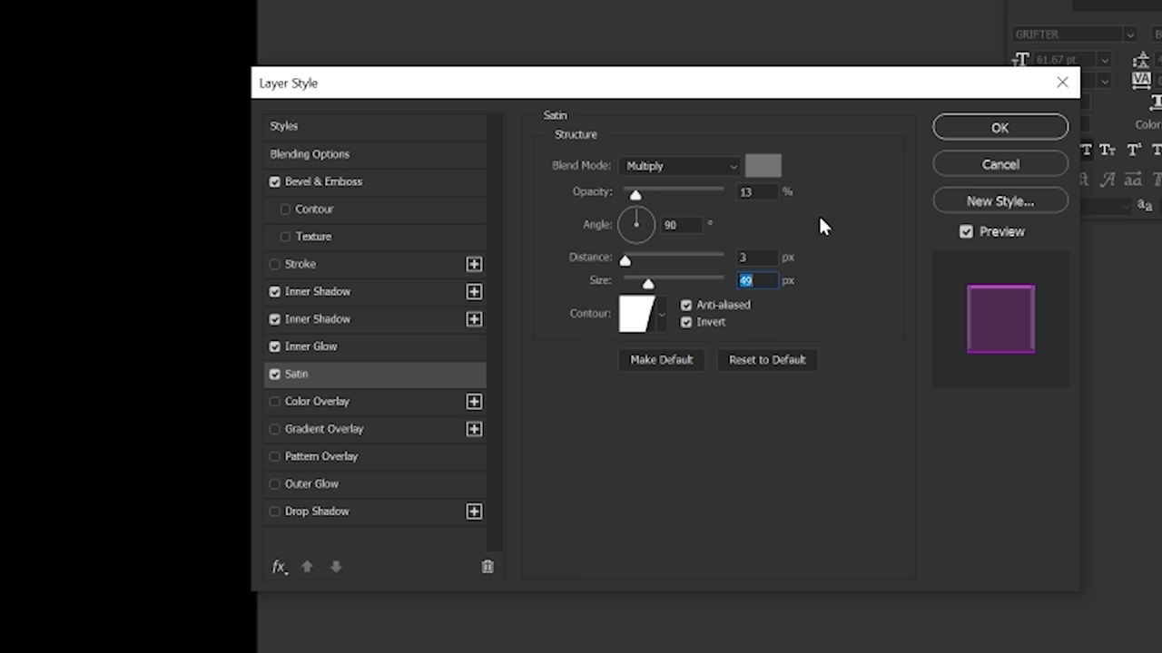
click(649, 190)
mouse_move(651, 192)
mouse_down()
mouse_move(680, 192)
mouse_move(646, 194)
mouse_up()
Step: Save the effects as a new layer style named chrome, including layer effects and adding it to the current library
click(981, 205)
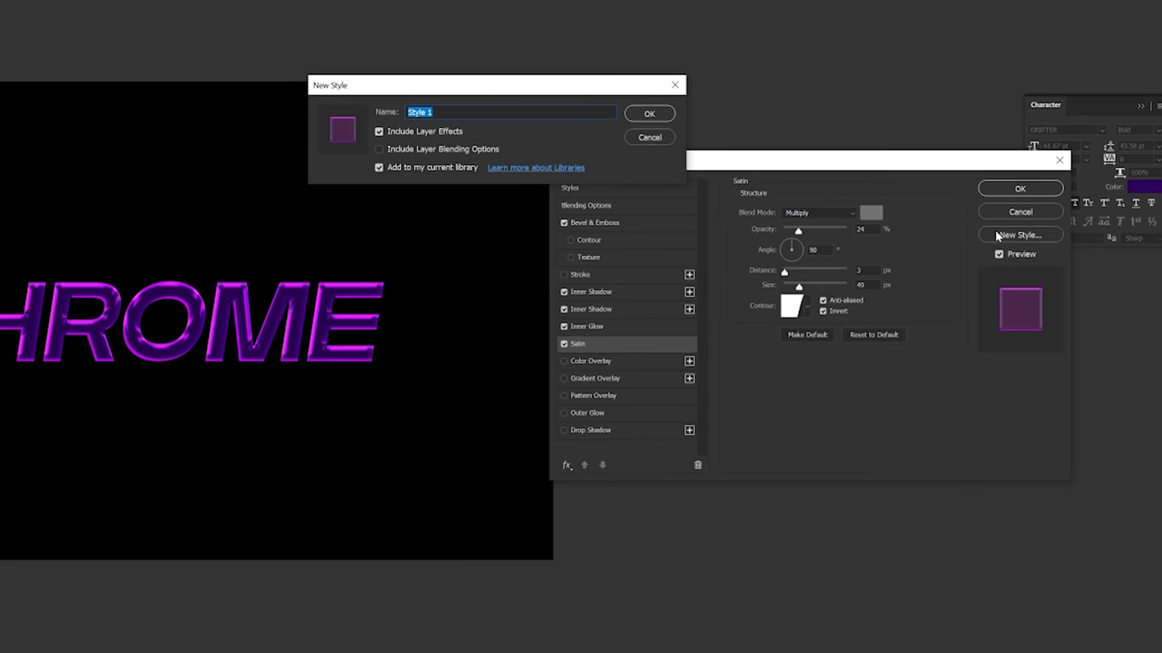
text(Chrome)
key(Return)
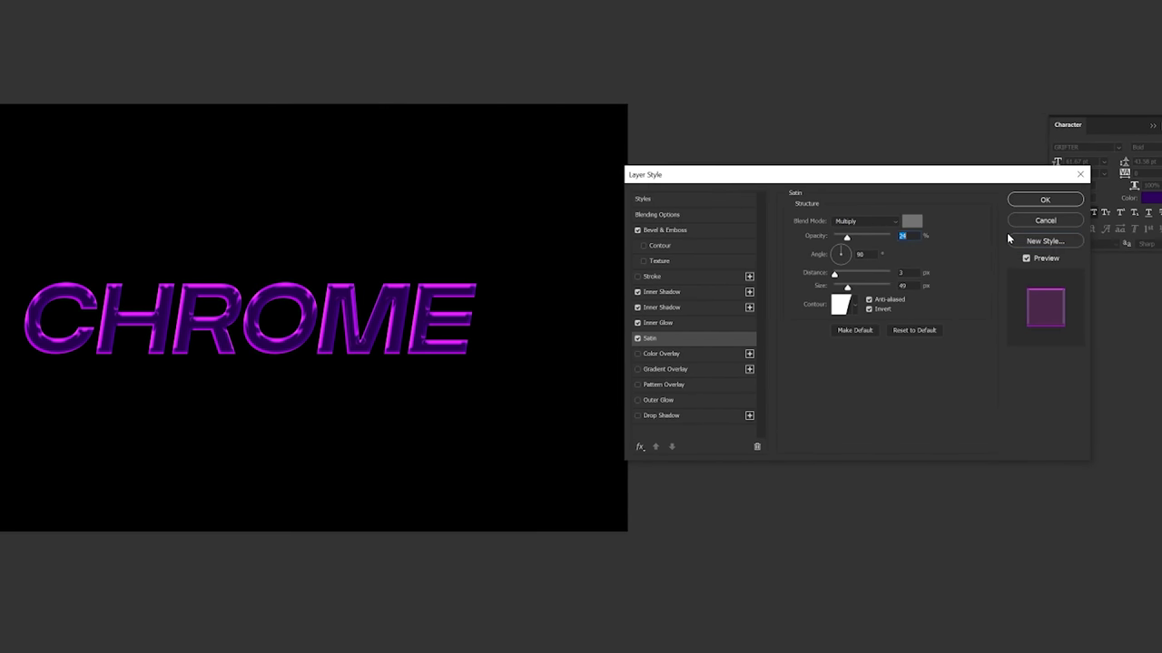
Step: Select the saved chrome preset among the styles and apply the layer style to the text
click(664, 200)
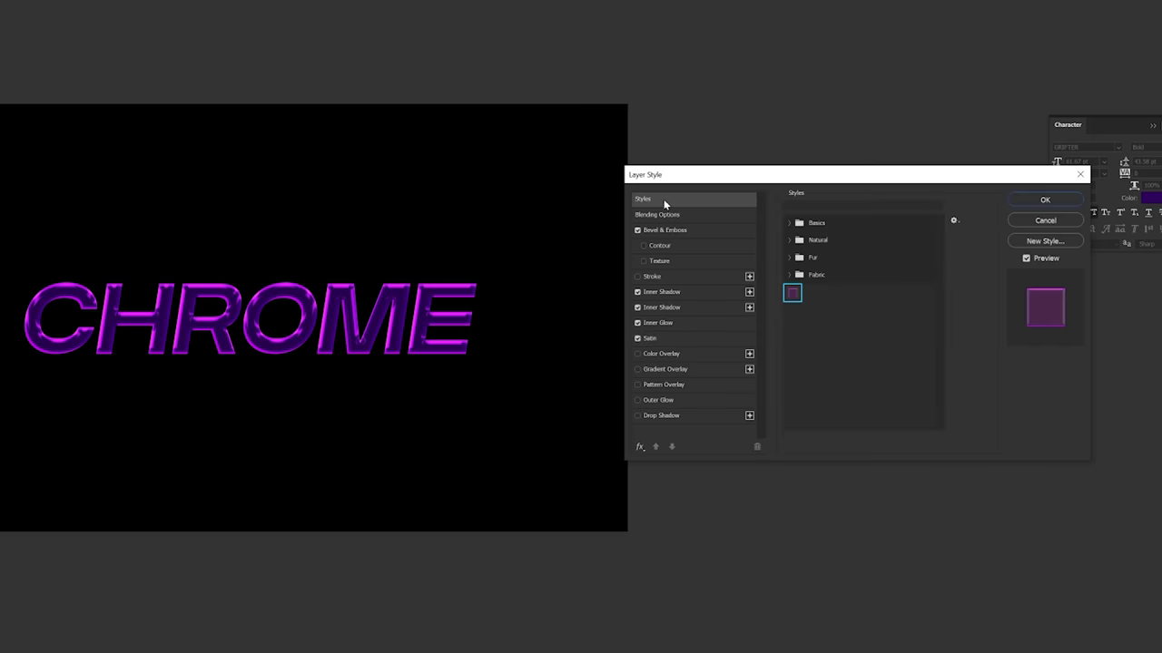
click(792, 294)
click(789, 293)
click(1039, 199)
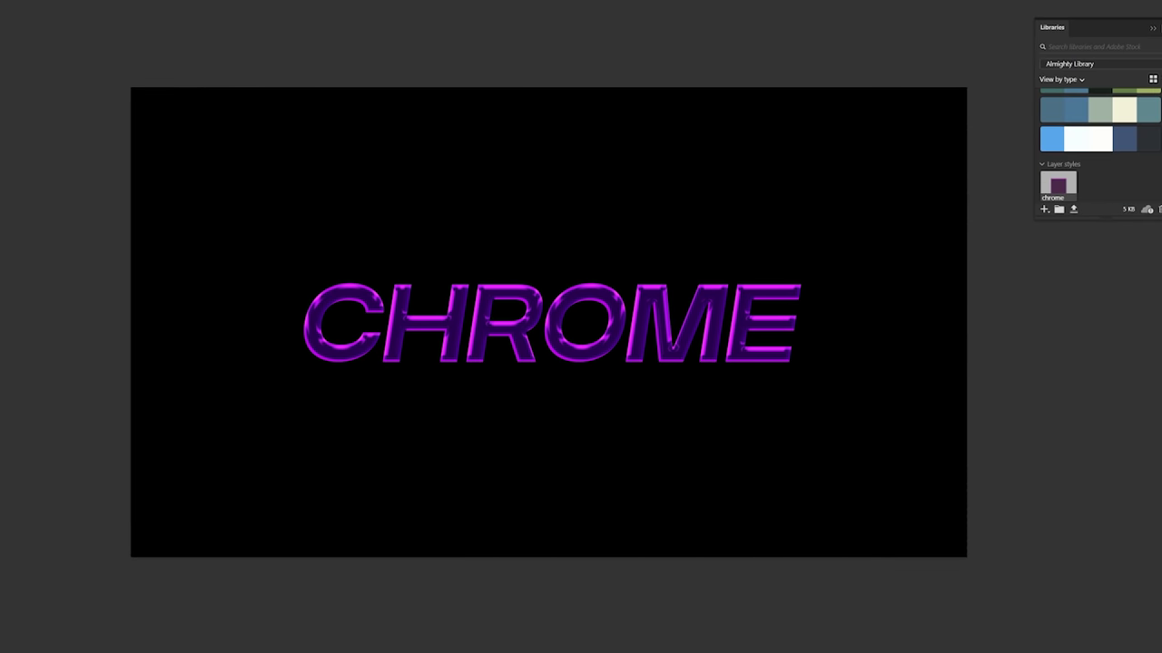
Step: Duplicate the chrome text layer, keeping the original hidden, and convert the copy to a smart object
mouse_move(701, 322)
mouse_down()
mouse_move(722, 337)
mouse_move(713, 334)
mouse_up()
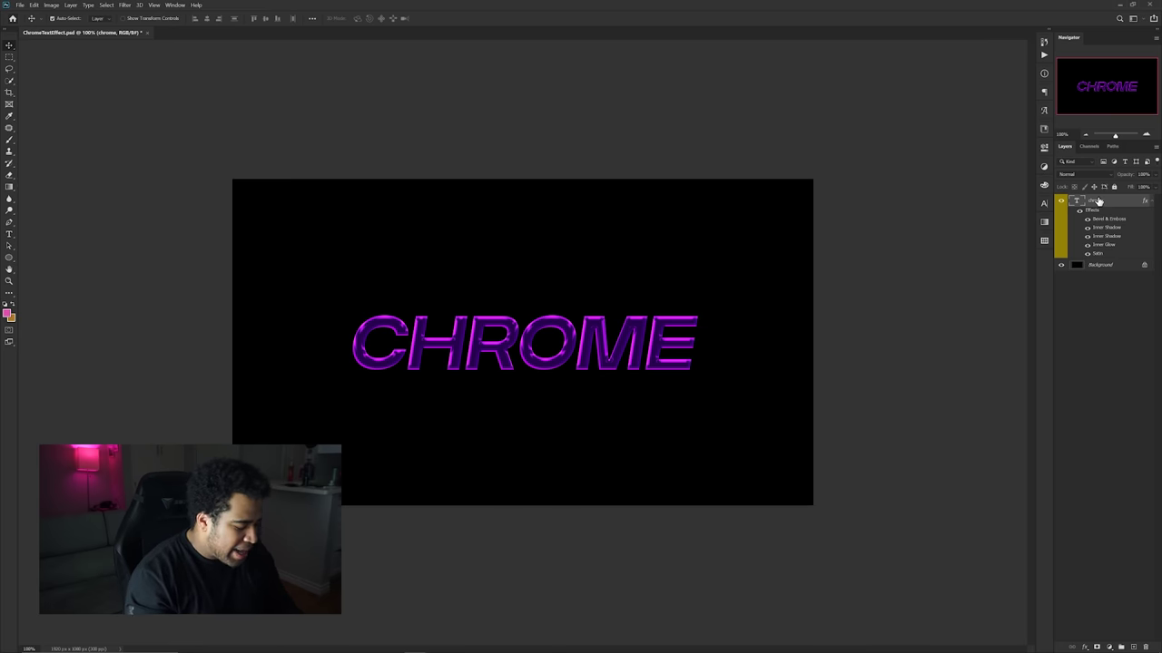
key(ctrl+j)
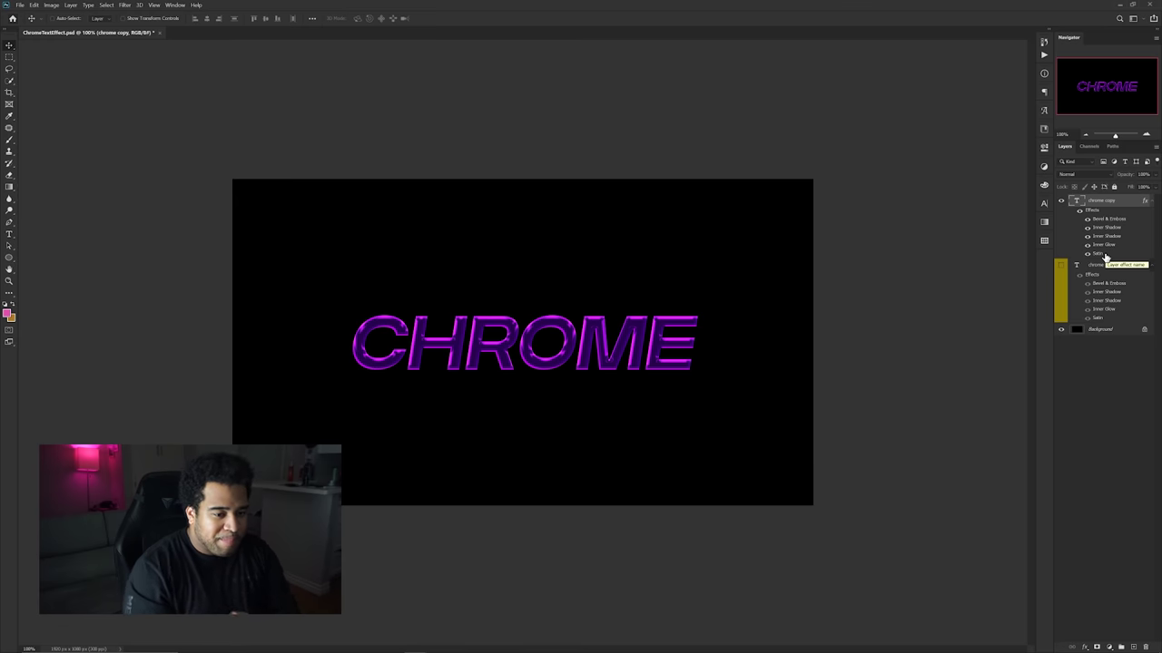
right_click(1112, 200)
click(1083, 312)
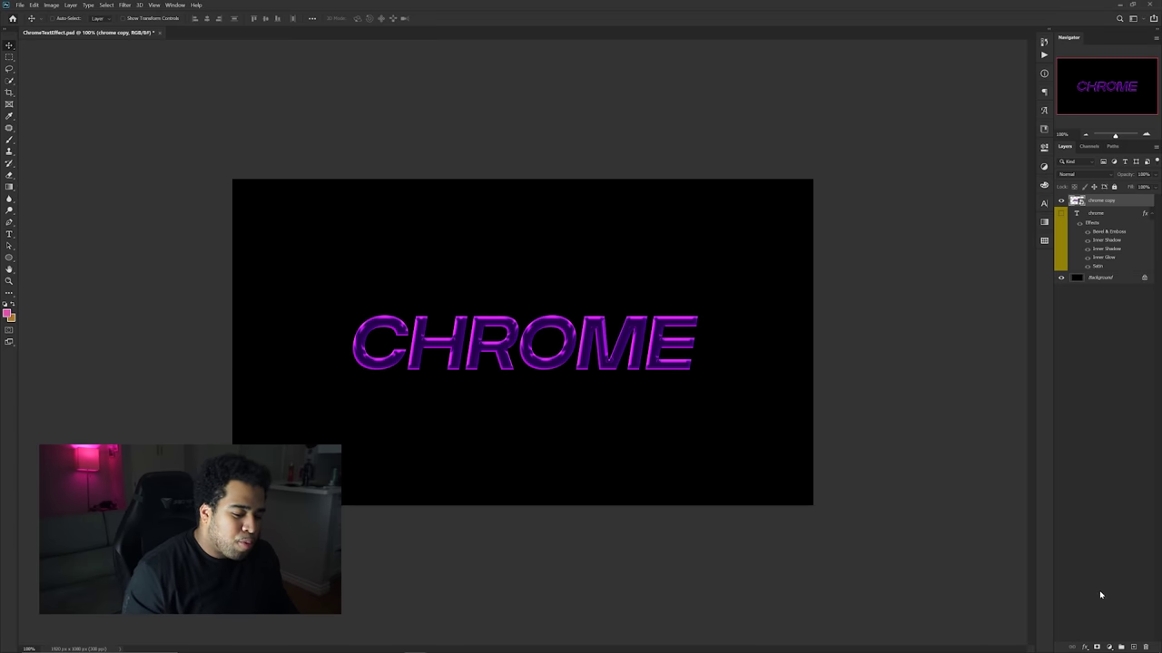
Step: Add a Gradient Map adjustment layer above the chrome copy smart object and open its gradient for editing
click(1111, 646)
click(1103, 626)
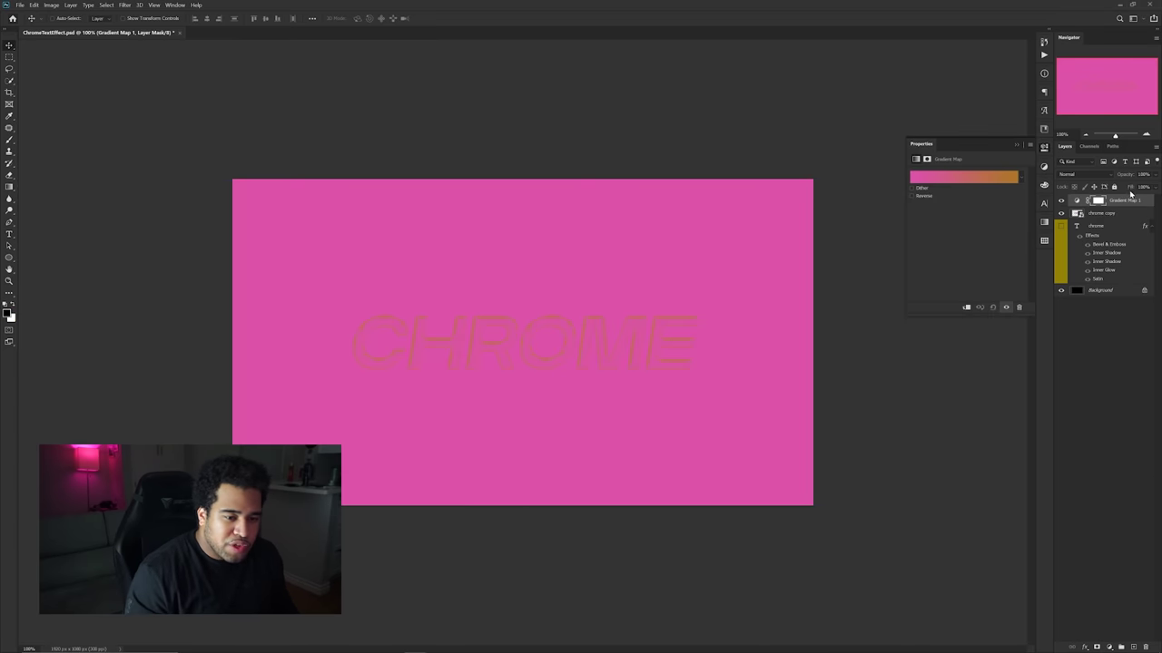
click(995, 177)
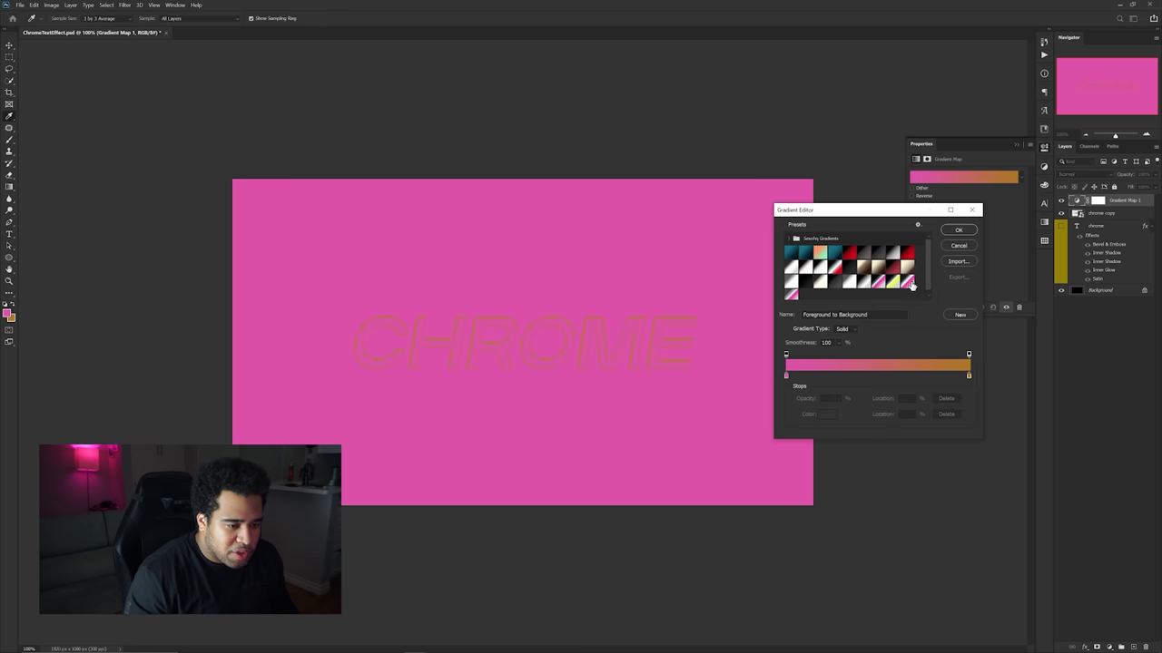
Step: Compare the pink chrome gradient presets and choose the one running from near-black through grey, white and pink to light grey
click(878, 282)
click(907, 281)
click(792, 295)
click(878, 282)
click(906, 281)
click(794, 294)
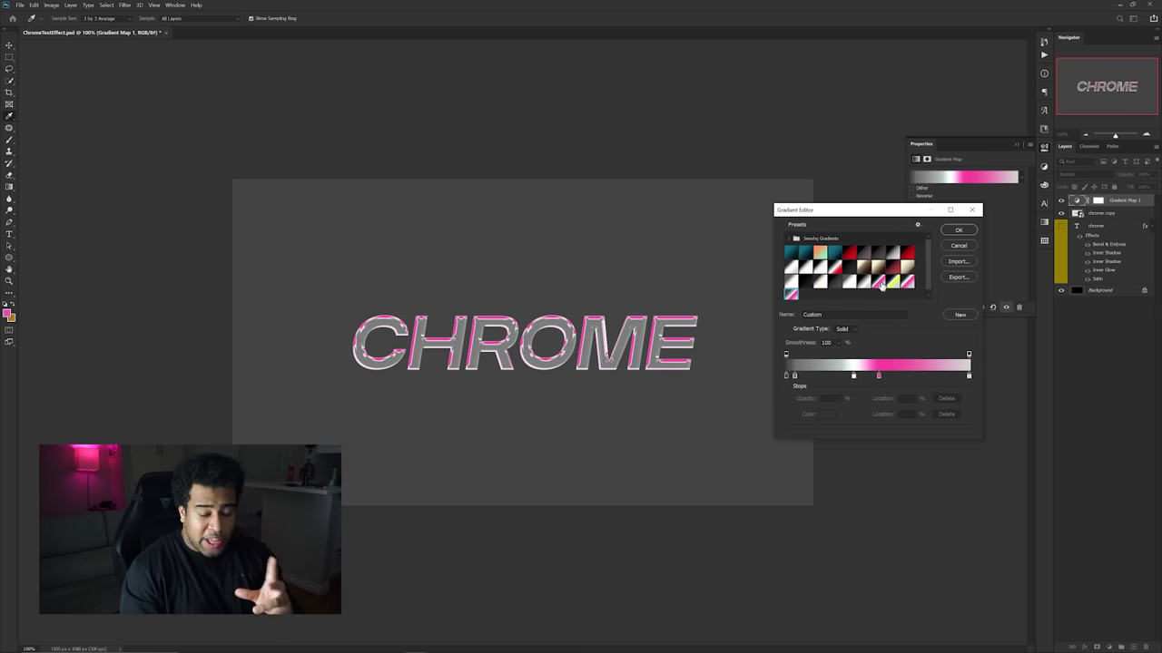
click(879, 283)
click(906, 282)
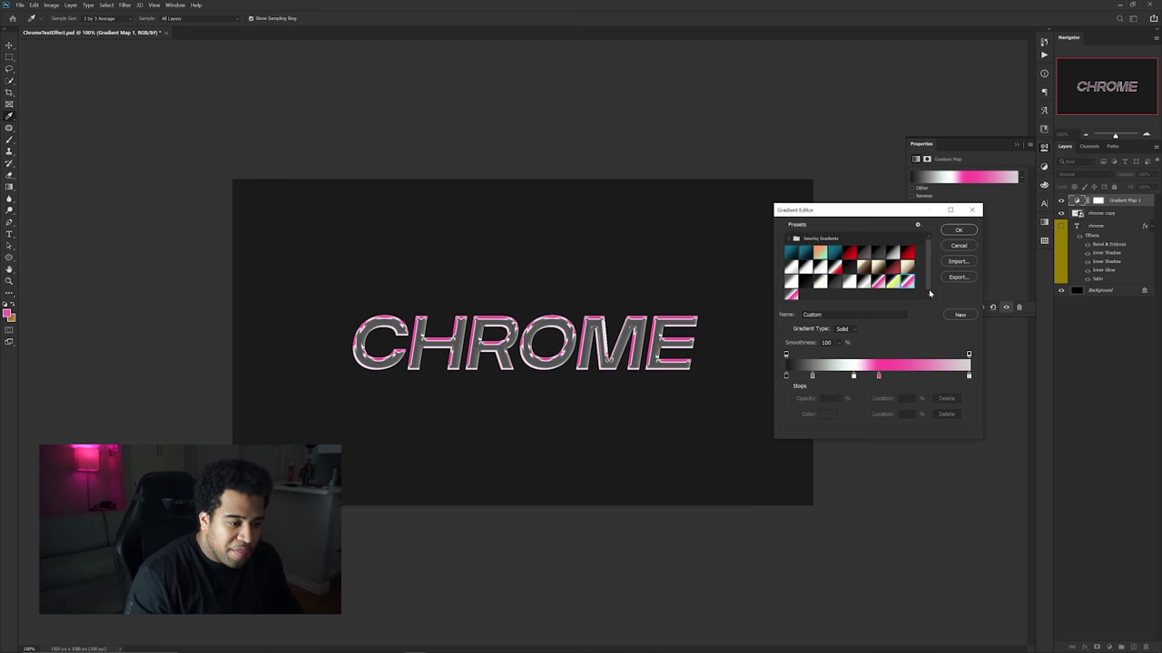
Step: Examine the colour and placement of each stop in the gradient map's gradient, from the darkest to the lightest end
double_click(787, 375)
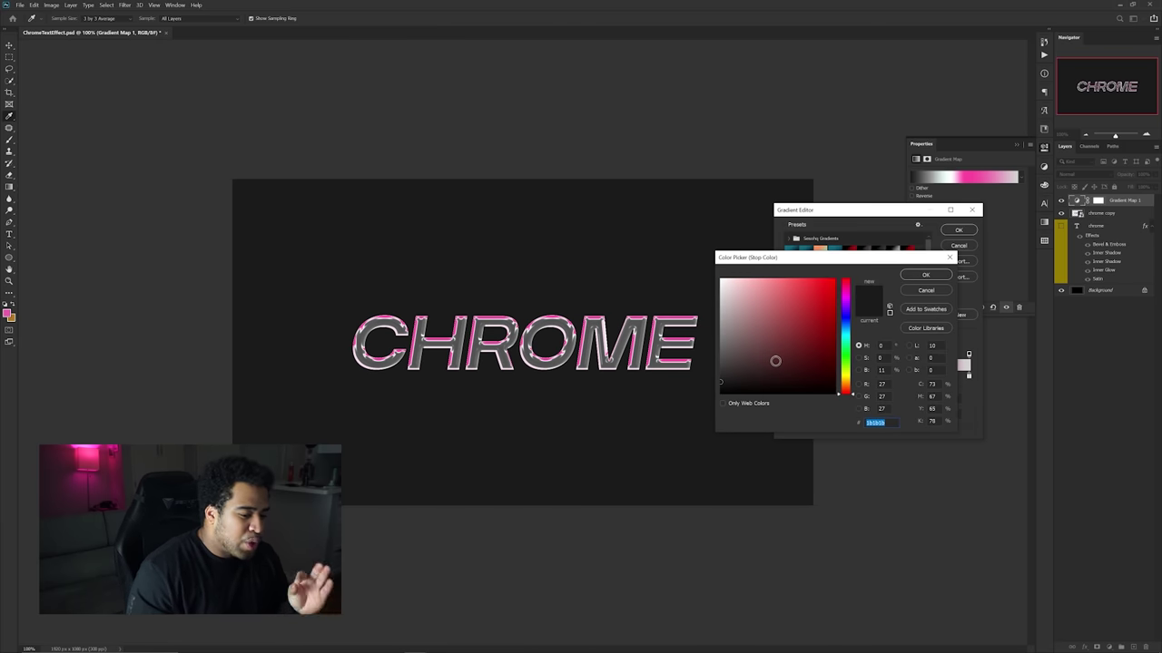
click(922, 275)
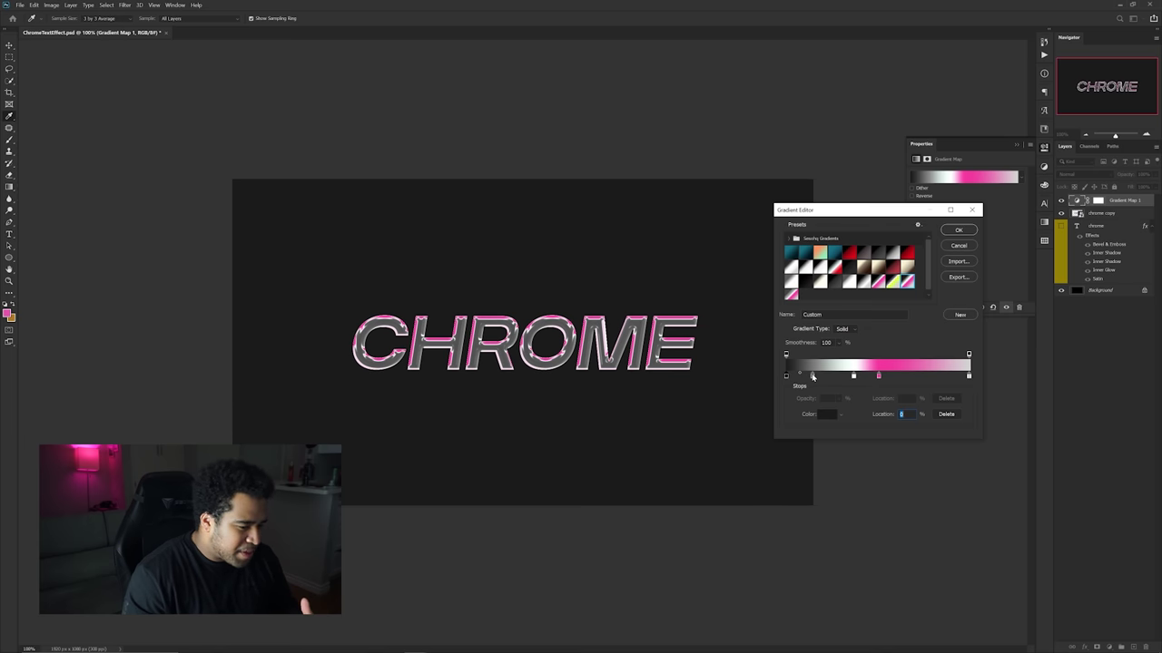
double_click(812, 376)
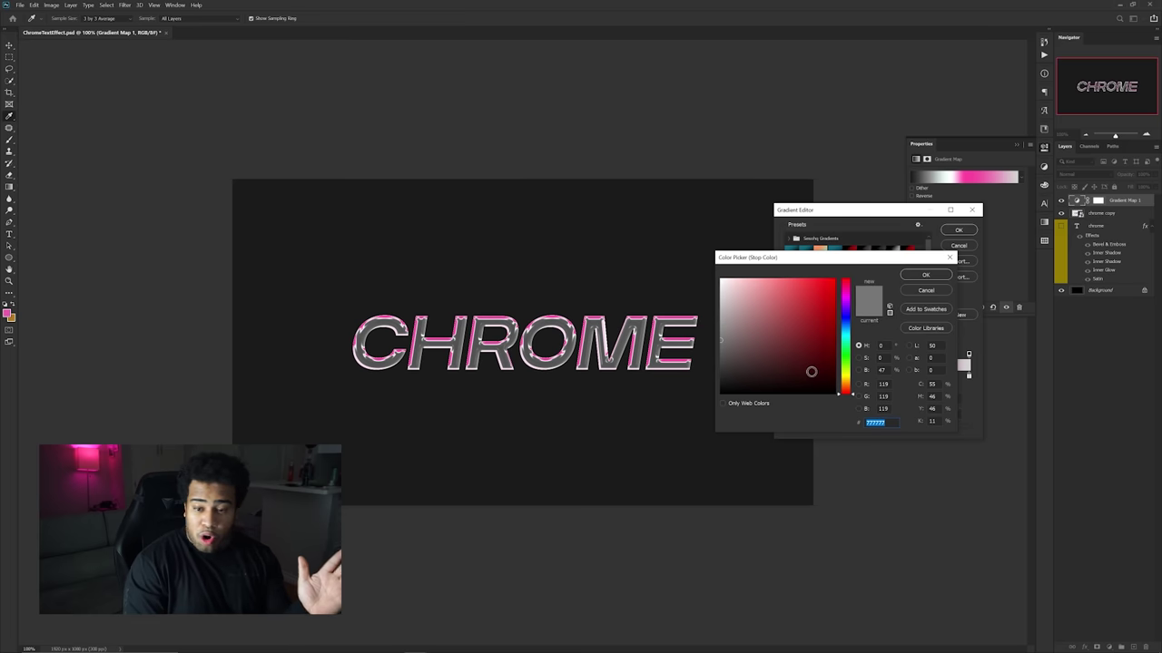
click(926, 274)
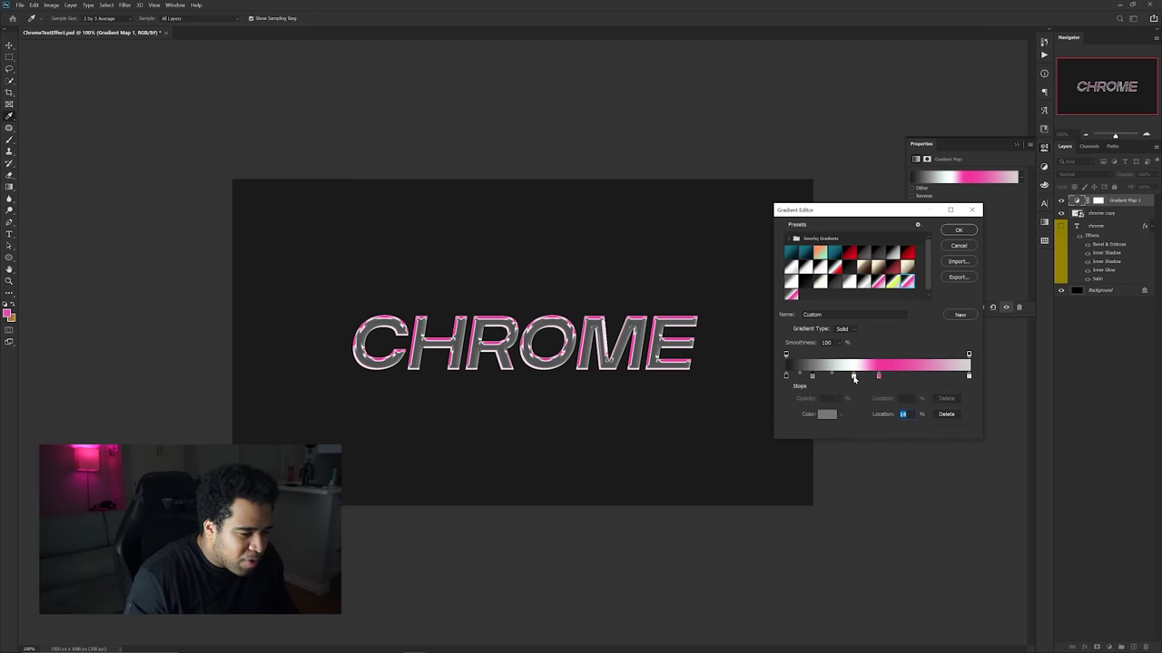
double_click(853, 376)
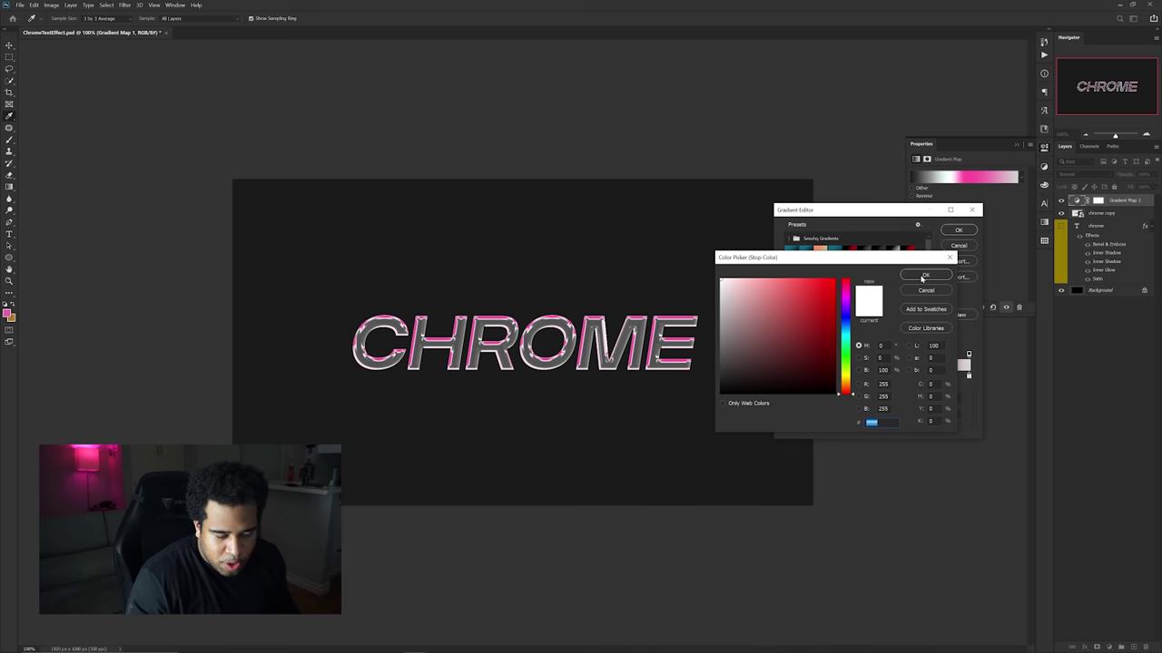
click(923, 277)
double_click(878, 376)
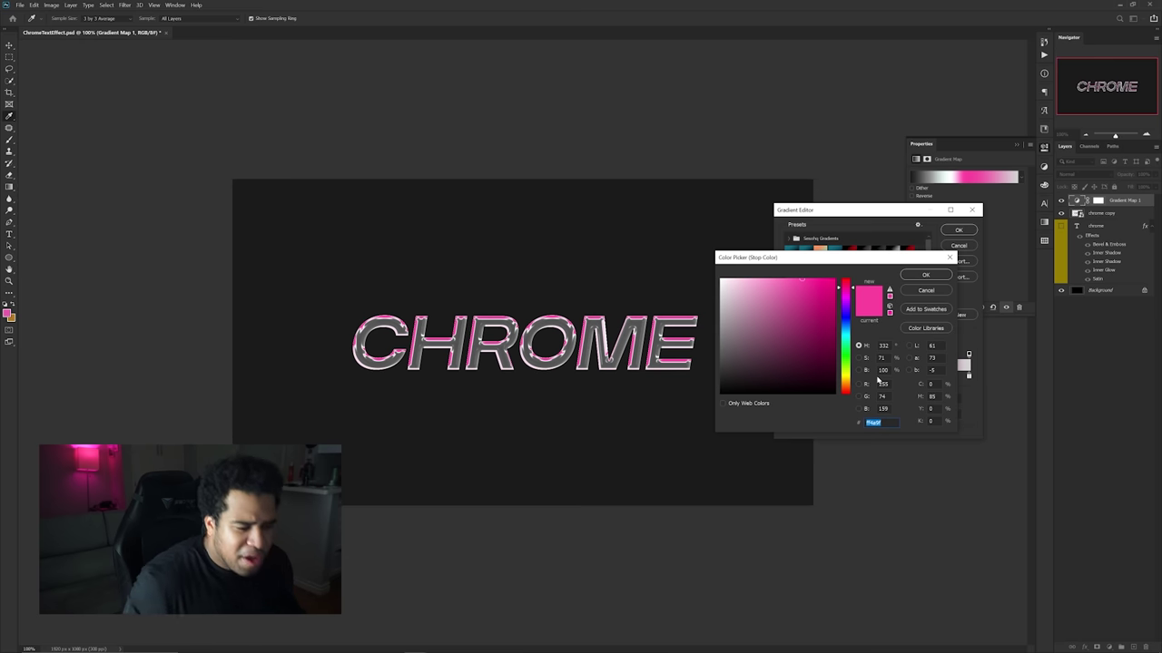
click(929, 277)
double_click(969, 375)
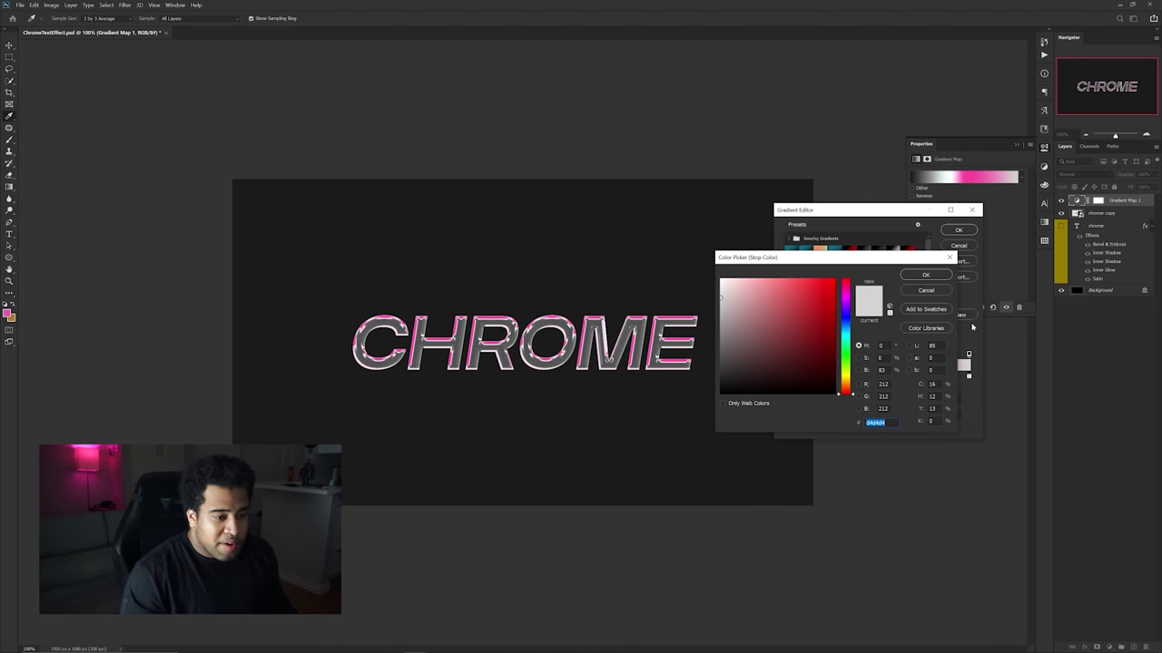
click(925, 275)
drag(924, 372, 922, 371)
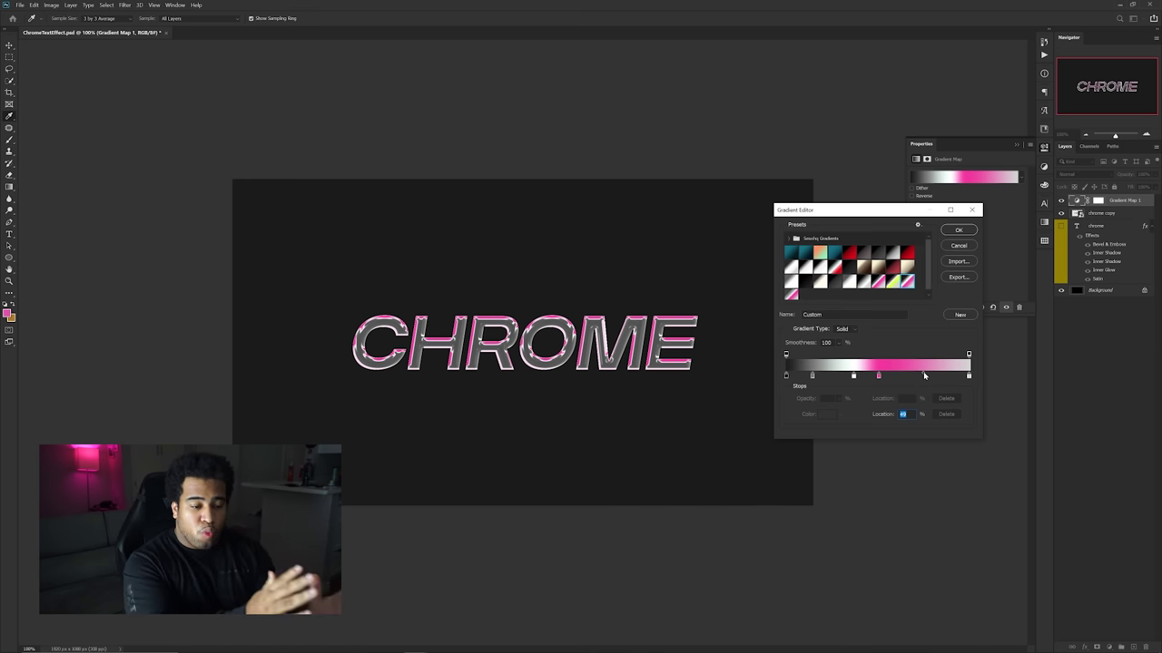
click(876, 378)
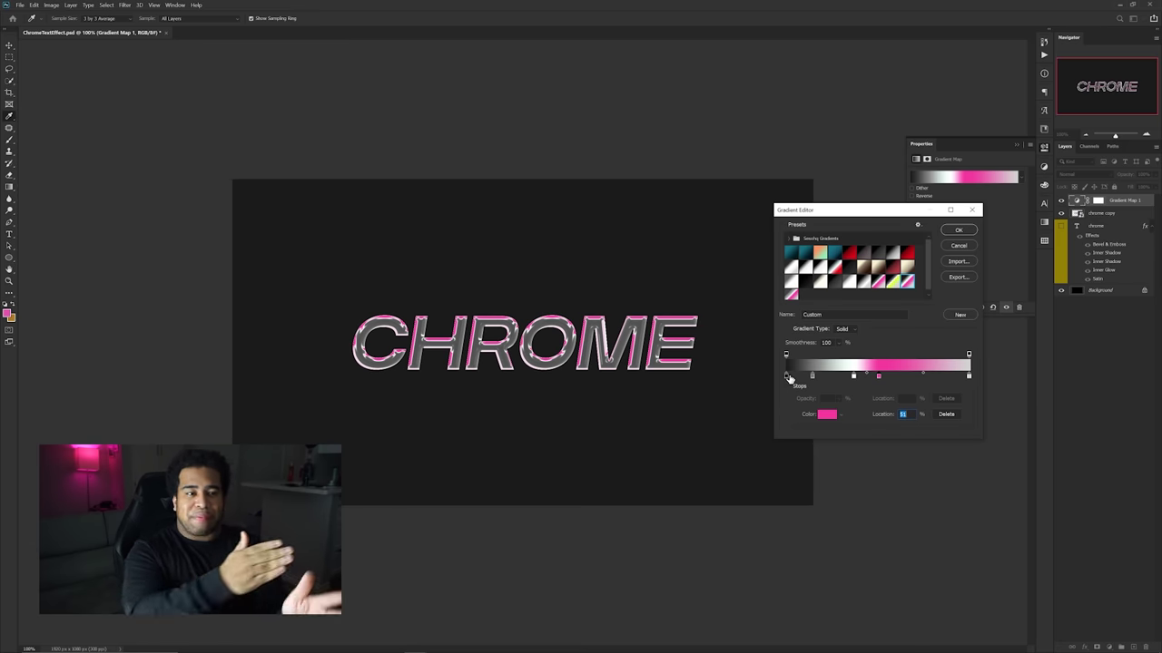
Step: Accept the gradient and clip the gradient map to the chrome copy layer so the background keeps its black
click(958, 229)
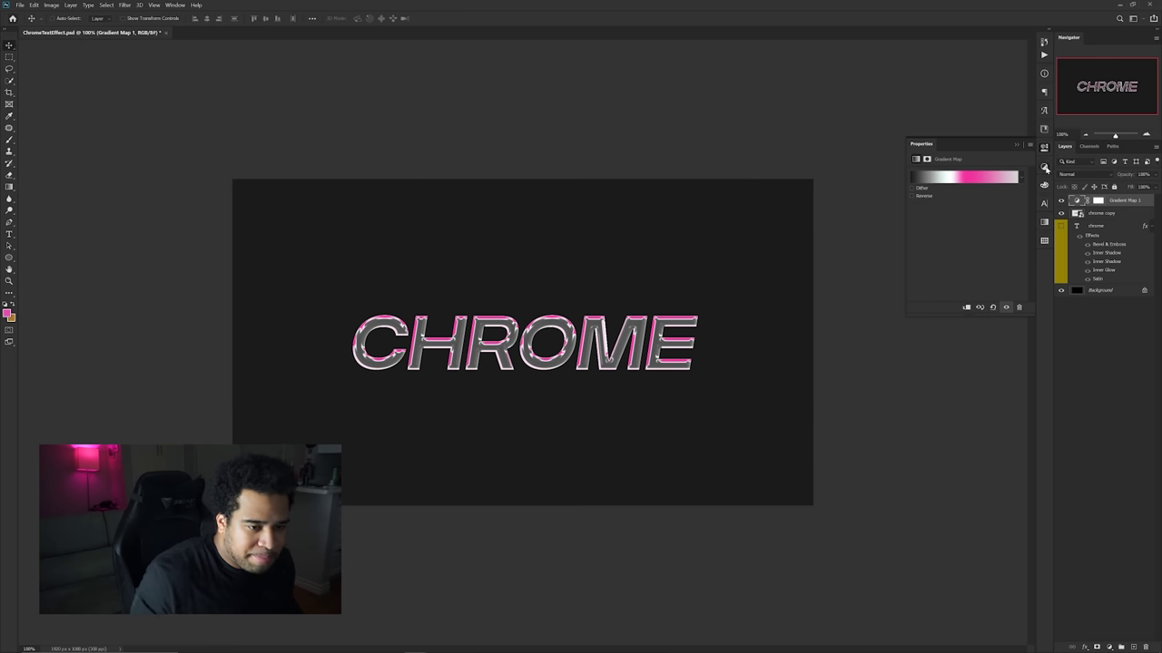
click(1043, 168)
right_click(1112, 205)
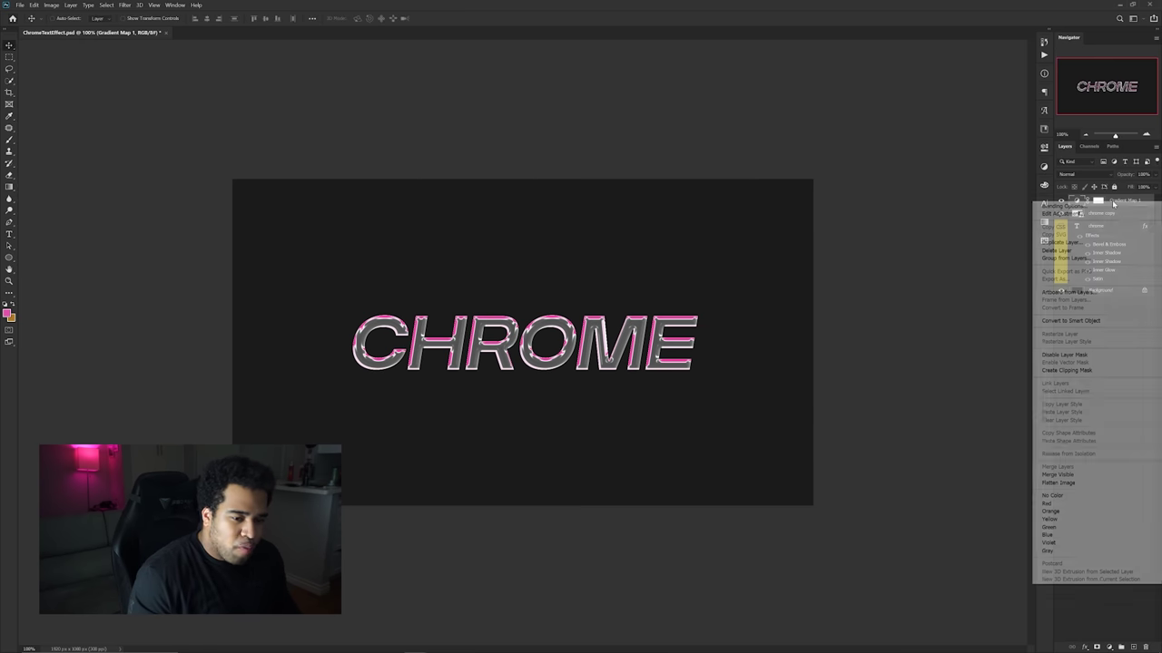
click(1080, 371)
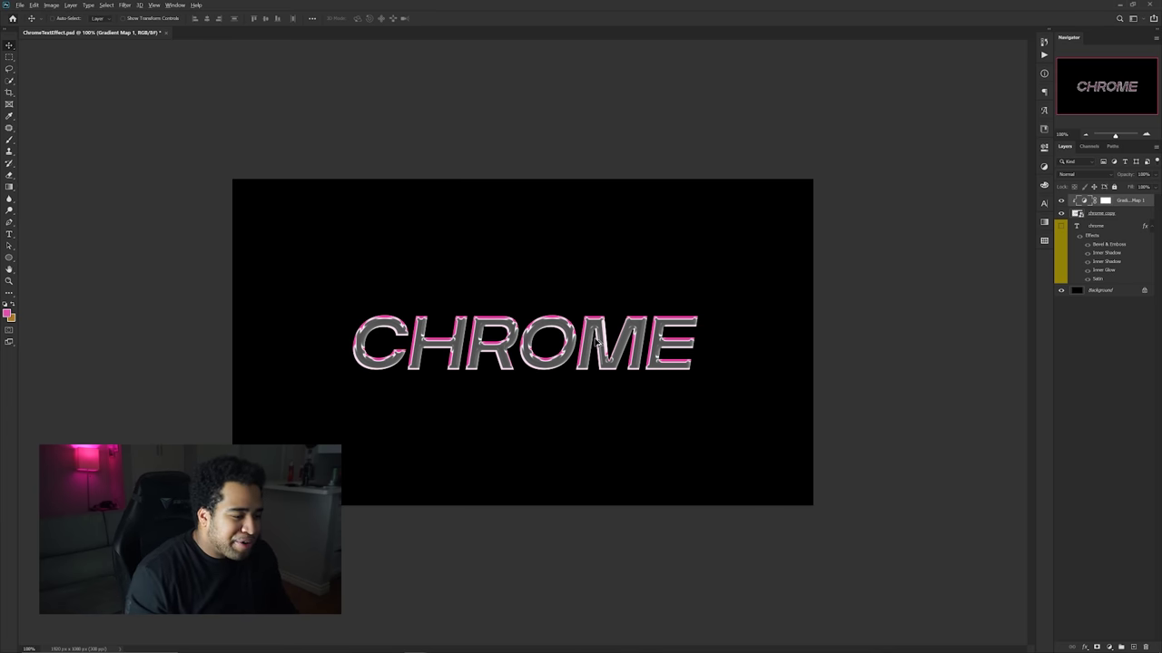
Step: Examine the pink and white reflections across the CHROME letters at close range
scroll(595, 342, up, 2)
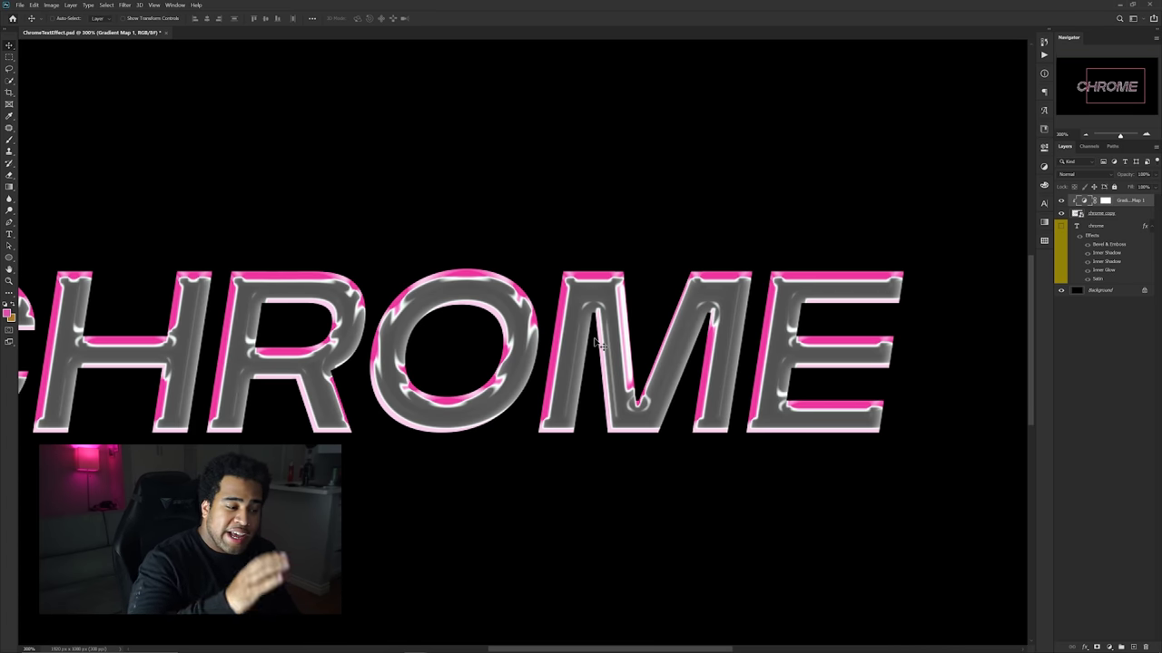
scroll(598, 343, up, 1)
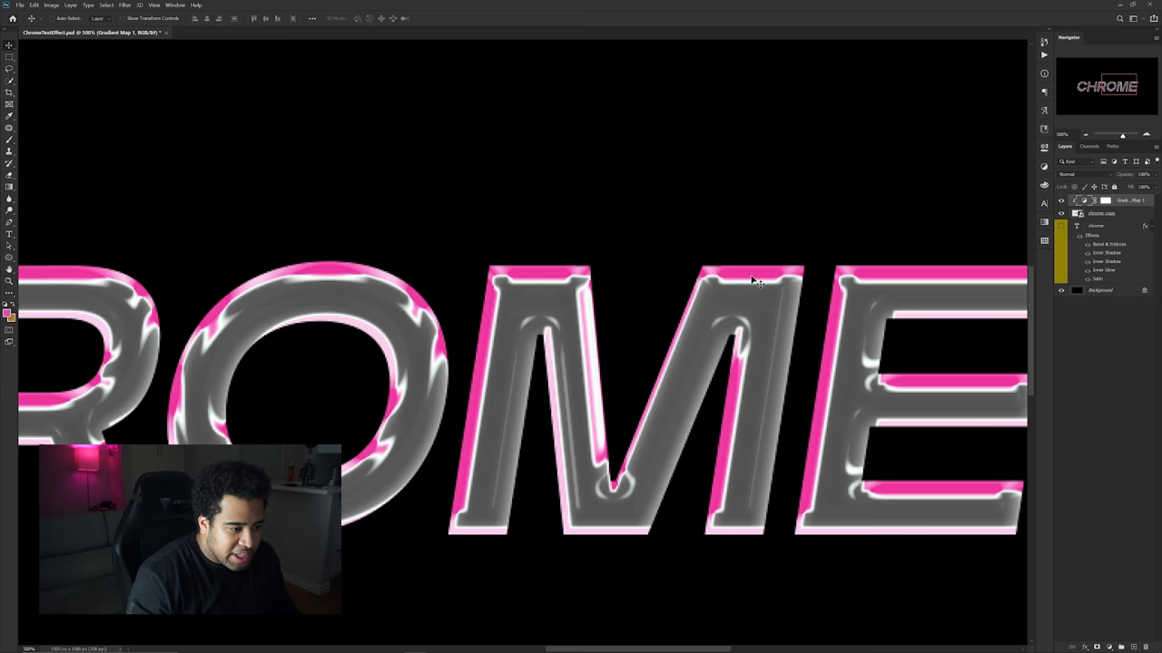
scroll(757, 279, up, 1)
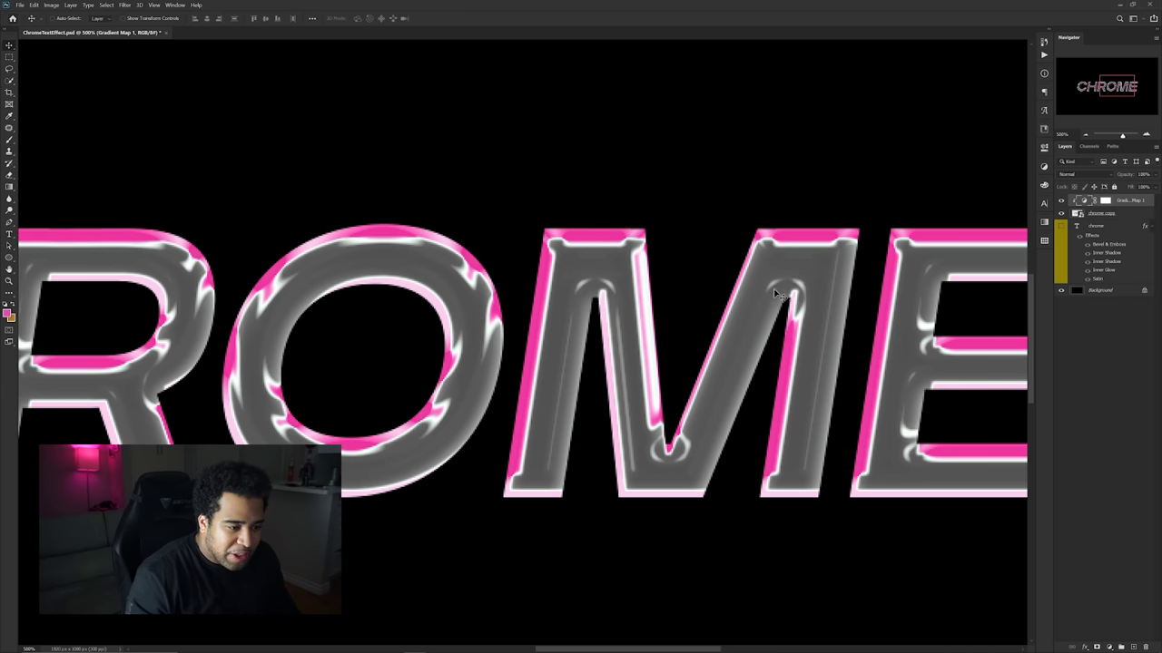
drag(682, 323, 842, 309)
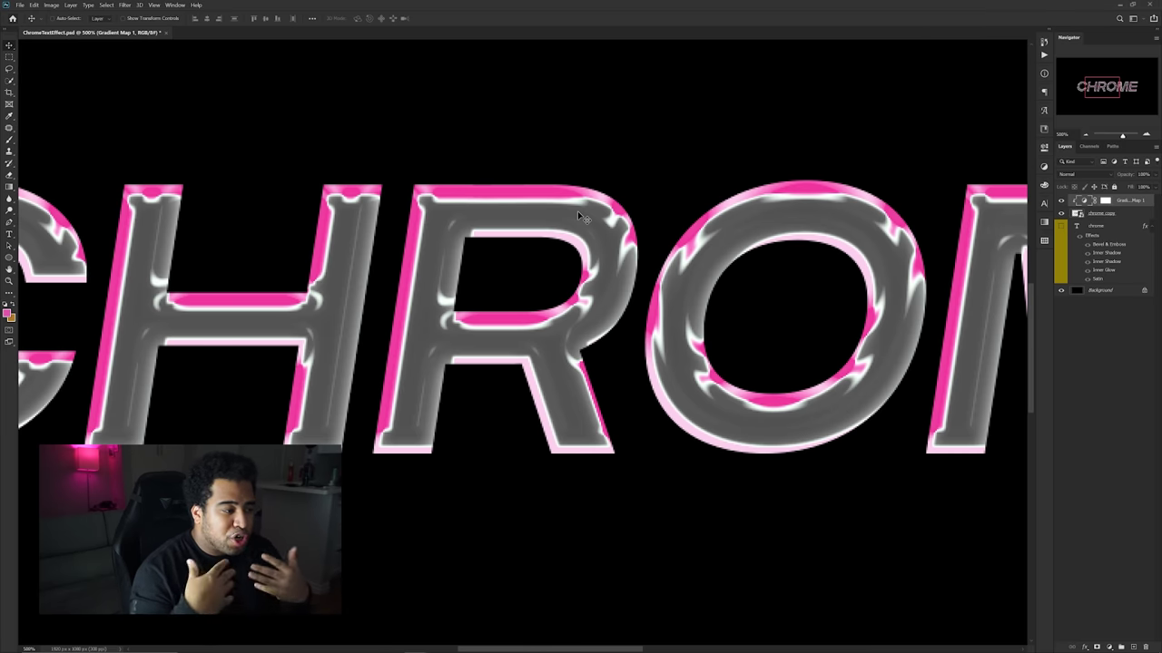
scroll(594, 214, down, 2)
scroll(597, 263, down, 3)
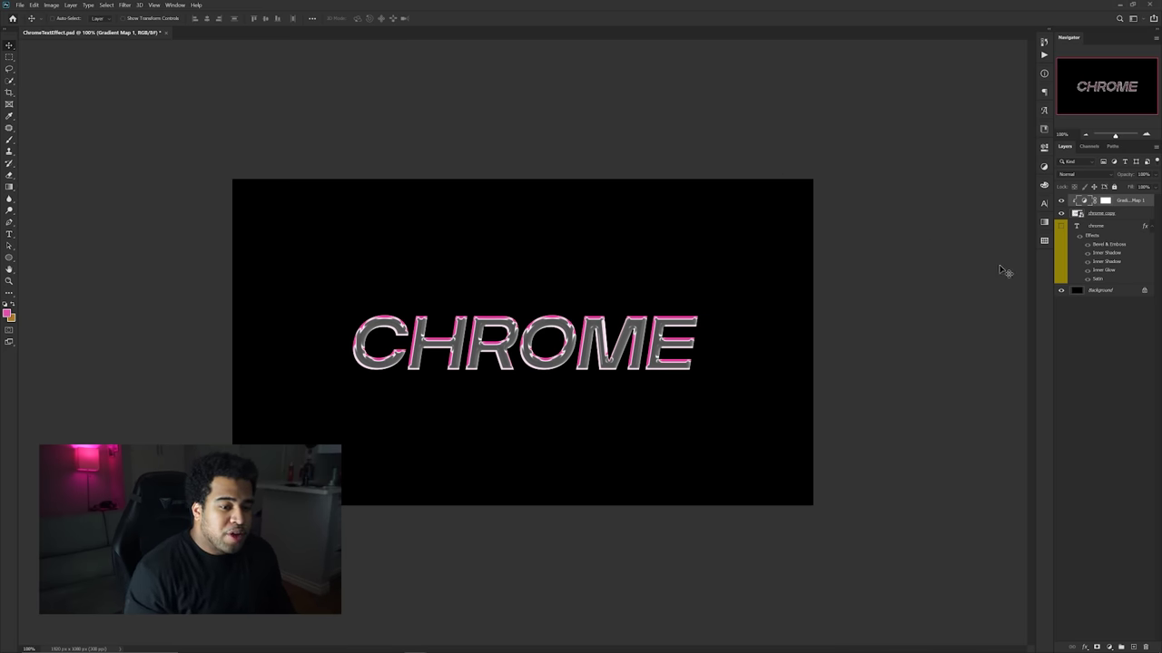
Step: Duplicate the gradient map together with the chrome copy smart object, keeping the duplicates aligned with the originals
shift+click(1108, 214)
drag(657, 288, 716, 288)
key(ctrl+z)
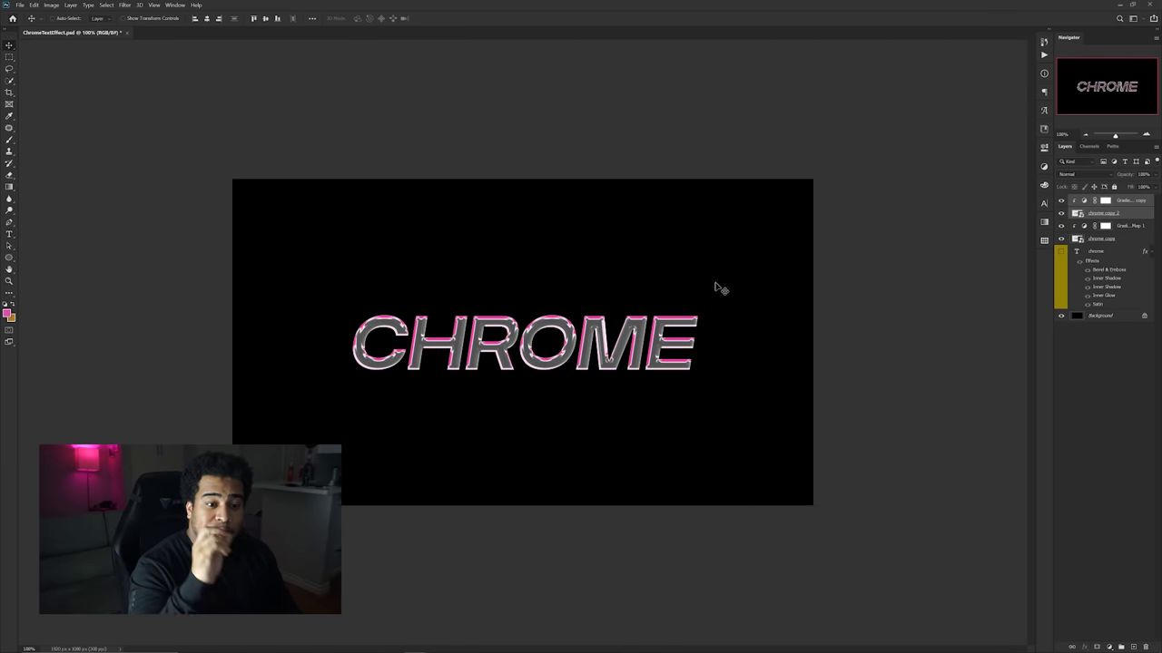
Step: In the duplicated gradient map, darken the grey stop at 14% to #373737 and accept the gradient
double_click(1083, 201)
click(955, 179)
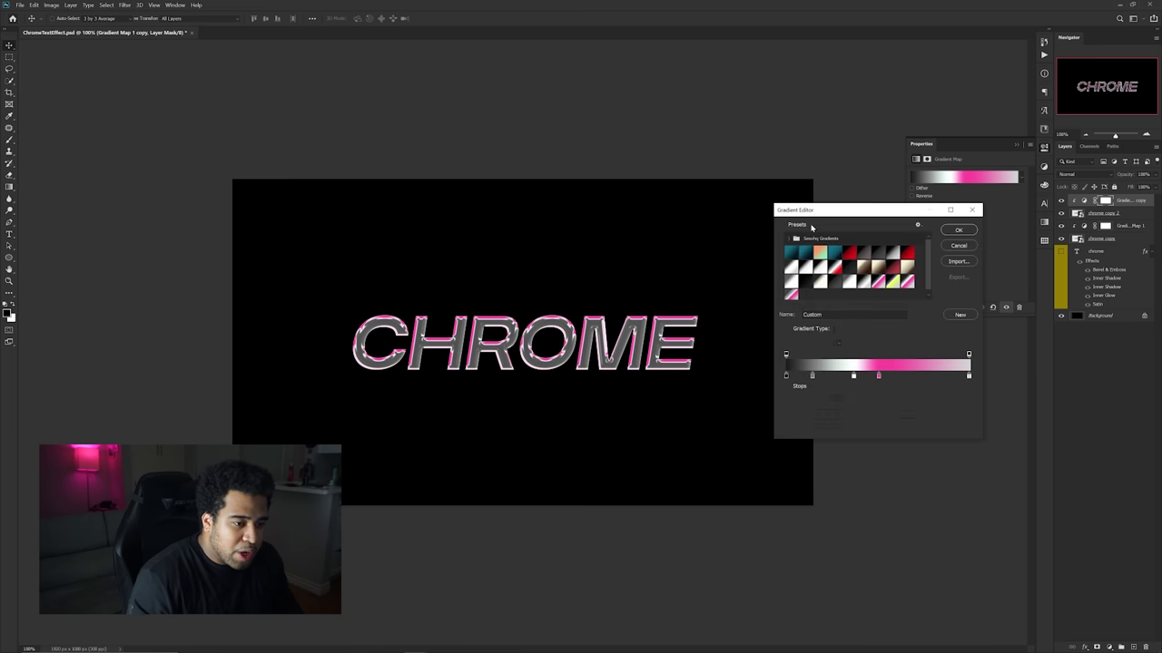
click(813, 376)
double_click(812, 376)
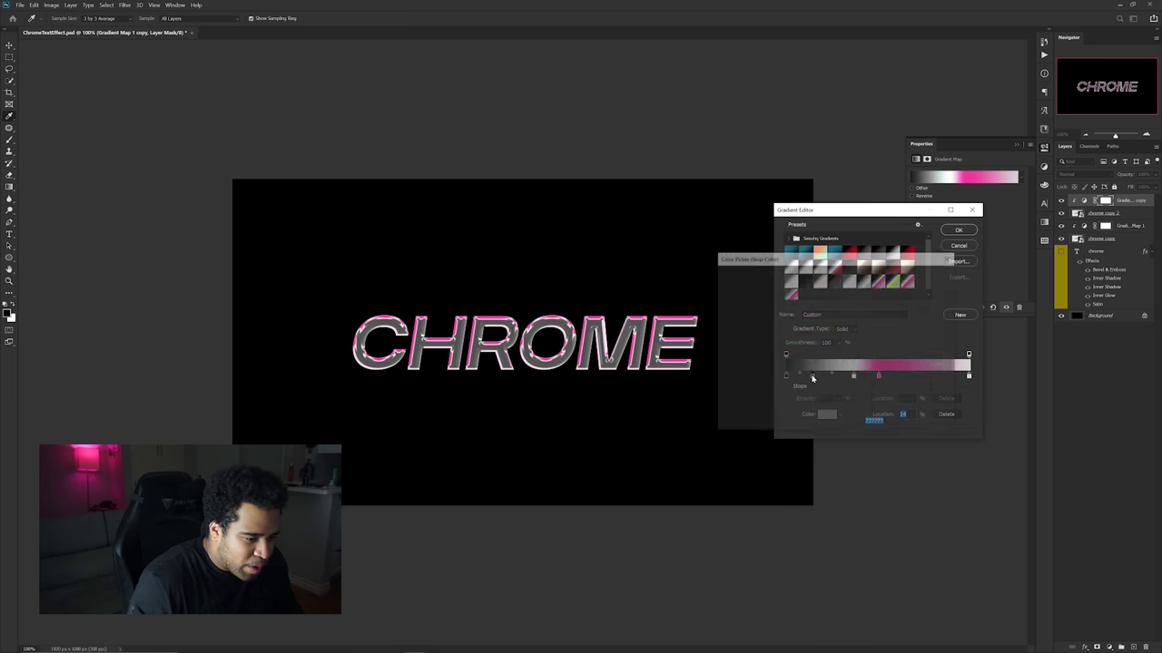
drag(719, 362, 461, 316)
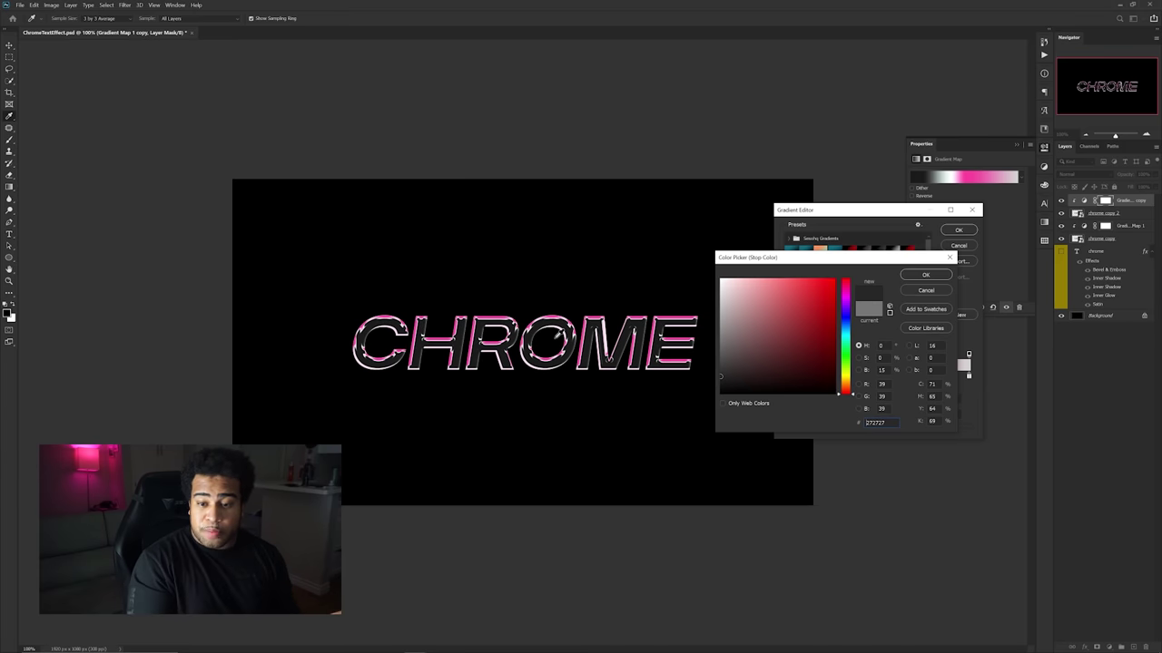
drag(757, 363, 713, 364)
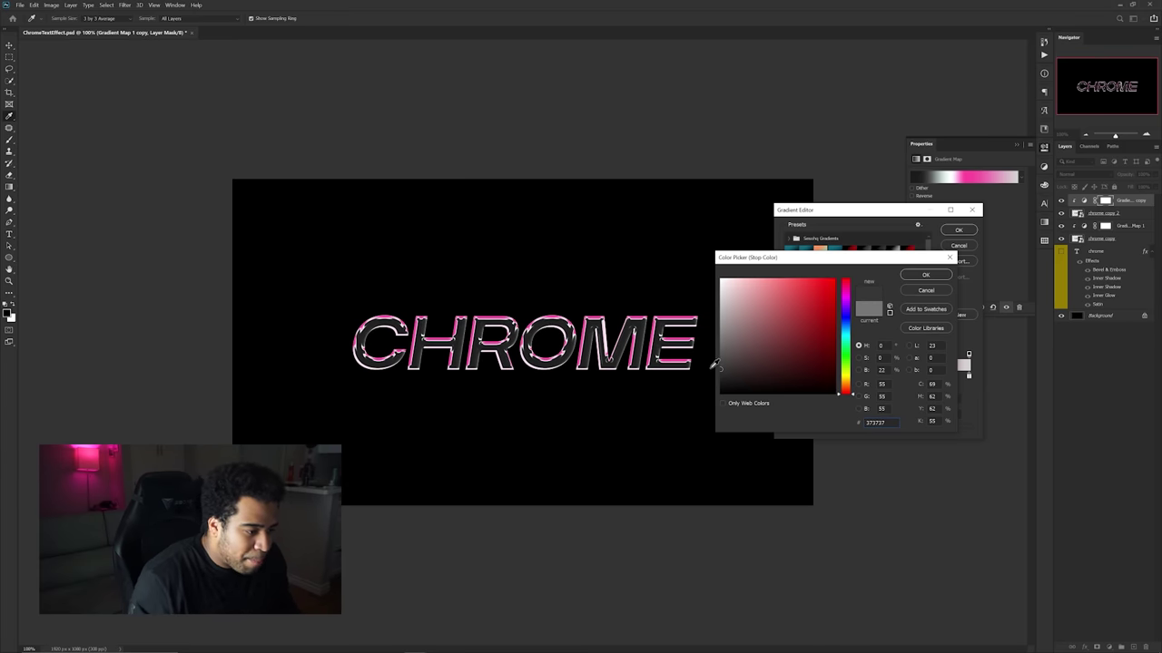
click(923, 276)
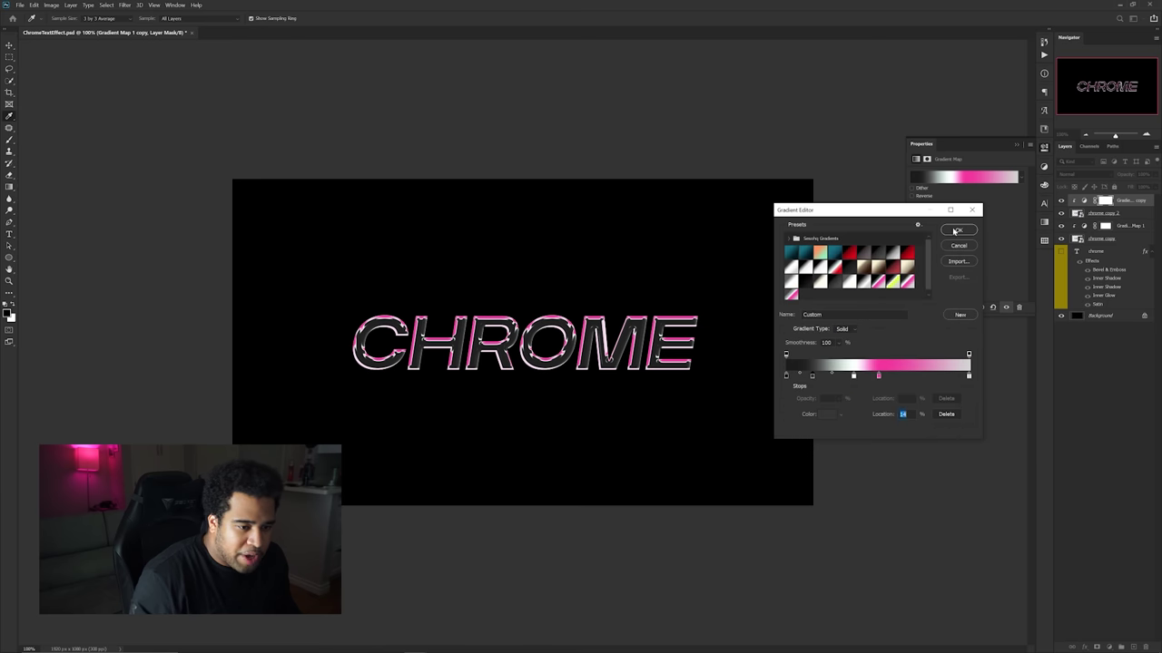
click(958, 229)
key(v)
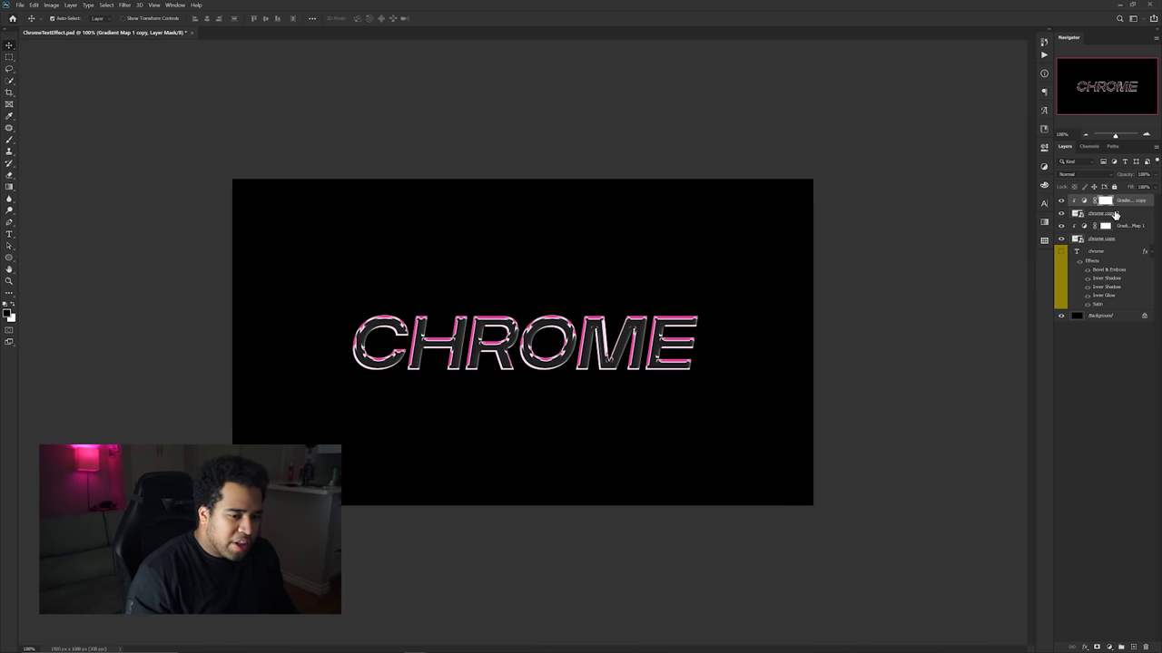
ctrl+click(1116, 215)
drag(640, 260, 679, 182)
key(ctrl+z)
click(1134, 203)
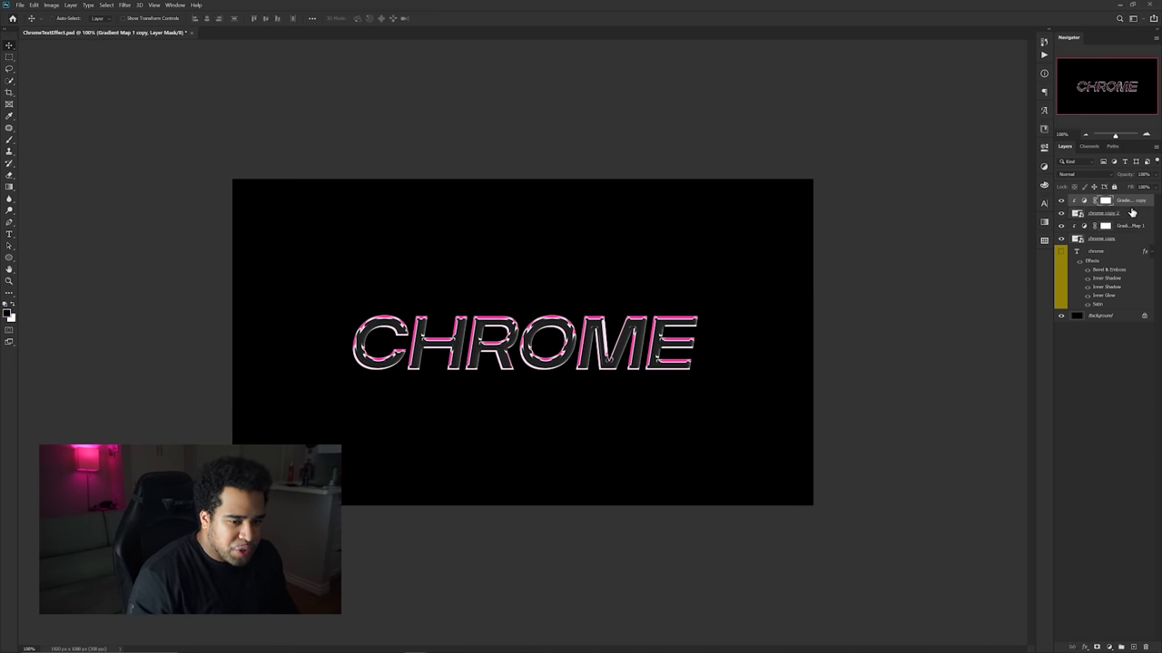
click(1129, 212)
mouse_move(695, 270)
mouse_down()
mouse_move(695, 260)
mouse_move(690, 270)
mouse_up()
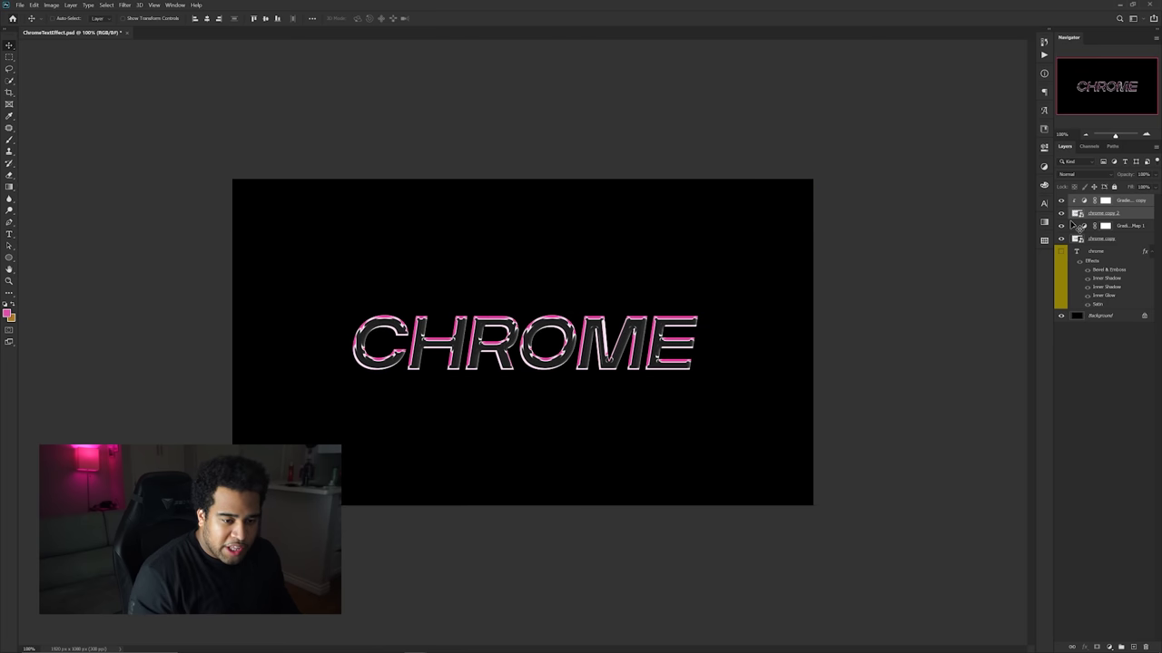
Step: Merge the chrome copy 2 smart object and the duplicated gradient map into one layer, keeping its position
click(1106, 216)
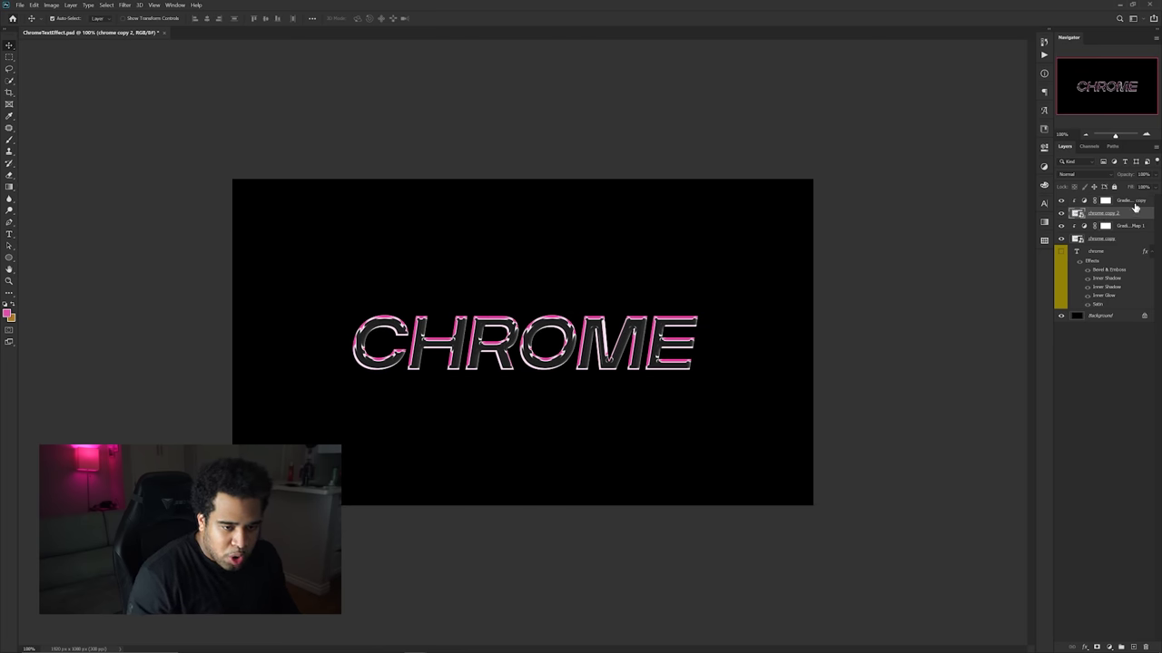
click(1131, 204)
key(ctrl+e)
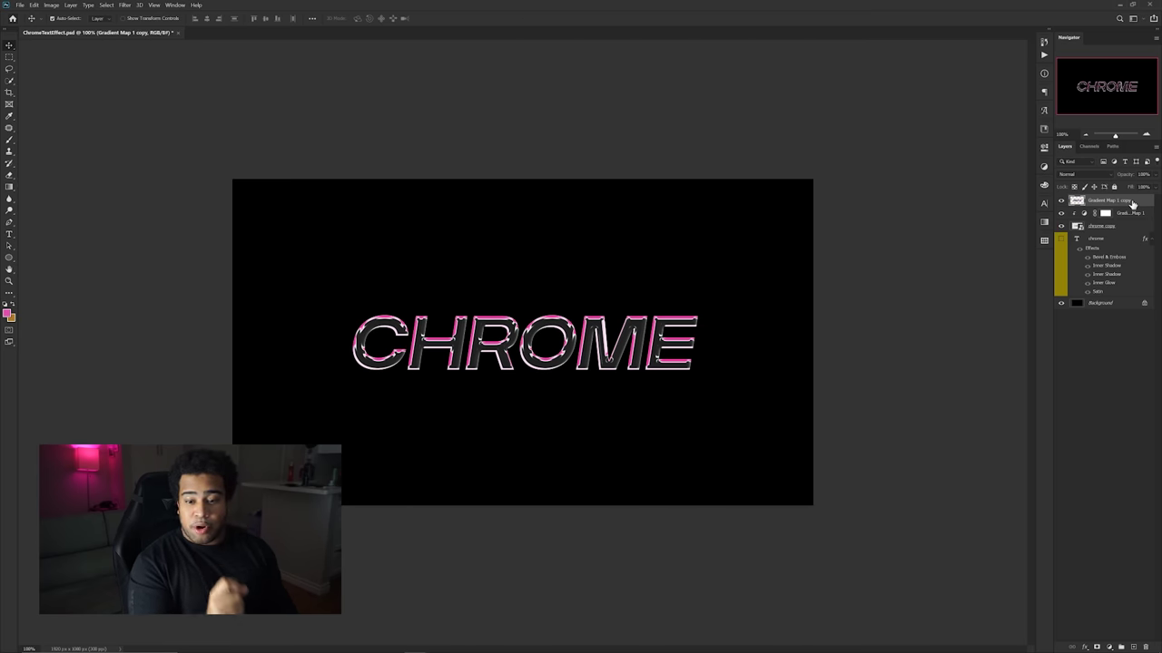
drag(692, 342, 690, 284)
key(ctrl+z)
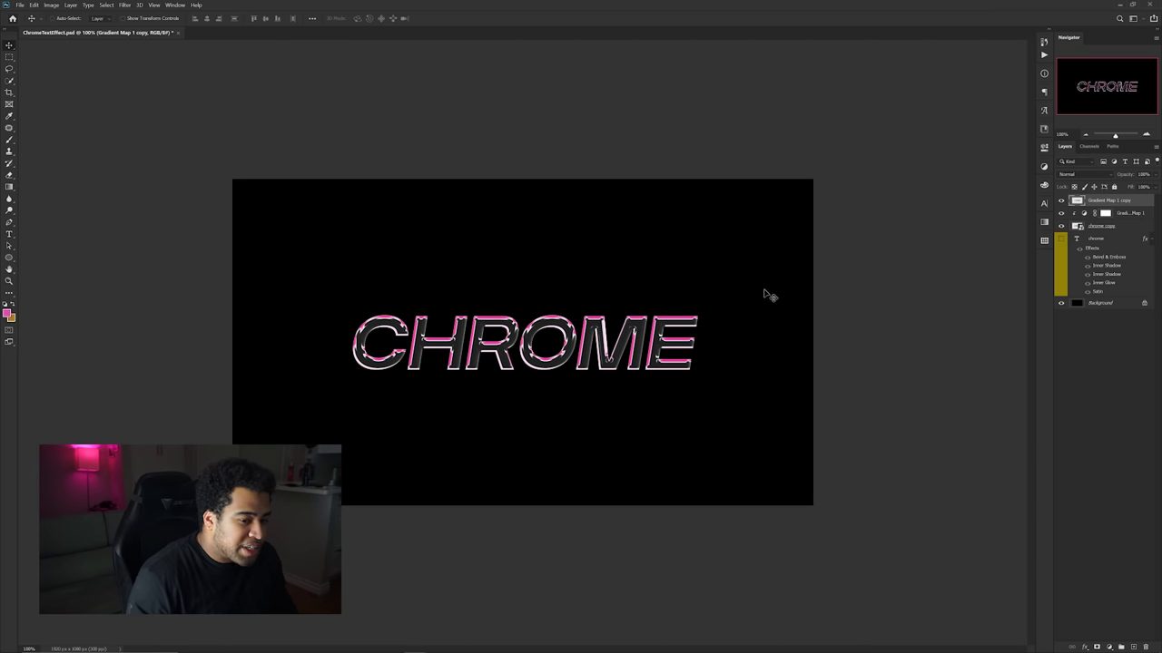
Step: Add a layer mask to the darker Gradient Map 1 copy layer and paint black over parts of the CHROME letters with a large soft brush
click(1097, 646)
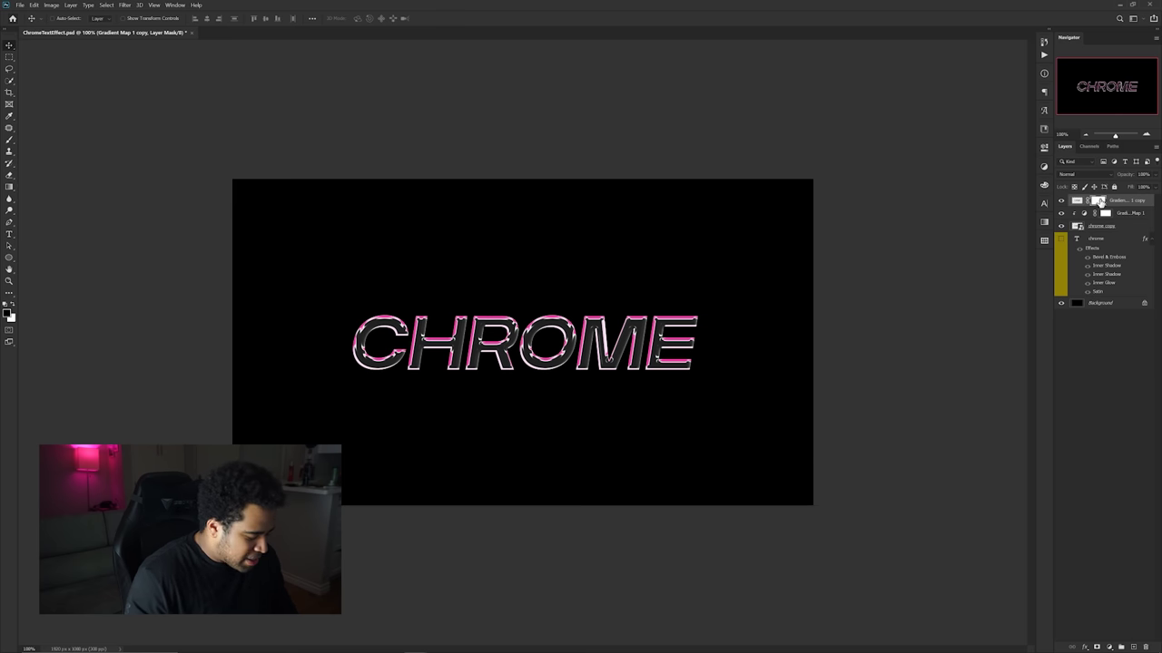
key(b)
scroll(528, 364, up, 5)
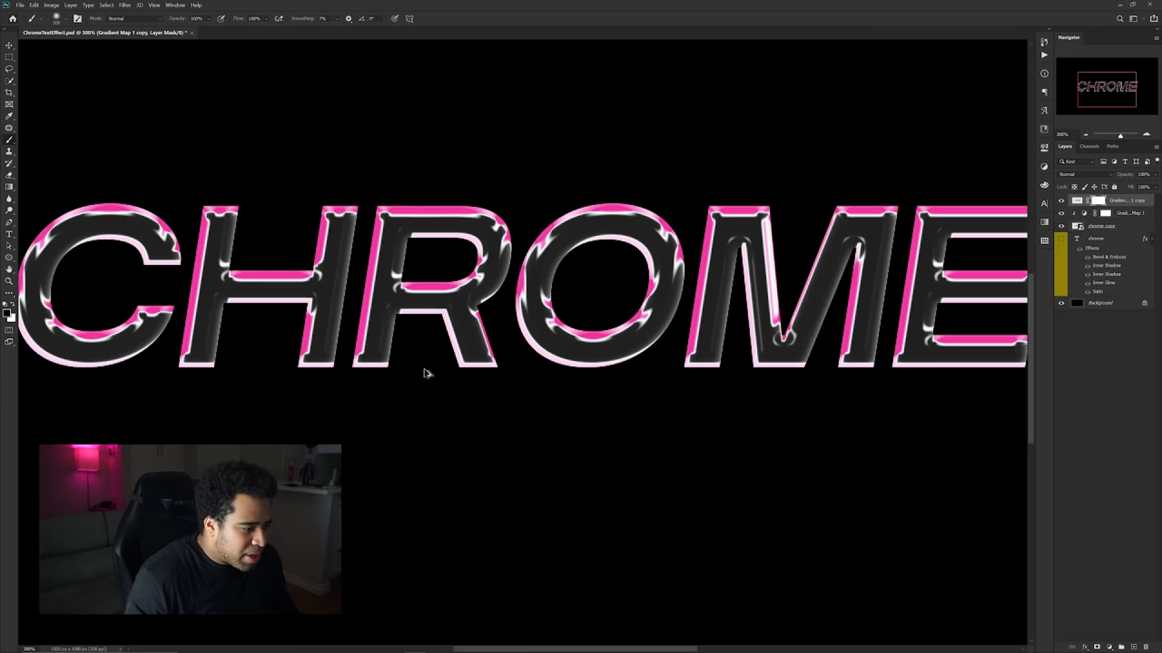
drag(353, 470, 309, 441)
drag(567, 277, 482, 347)
drag(563, 181, 551, 189)
drag(858, 228, 430, 240)
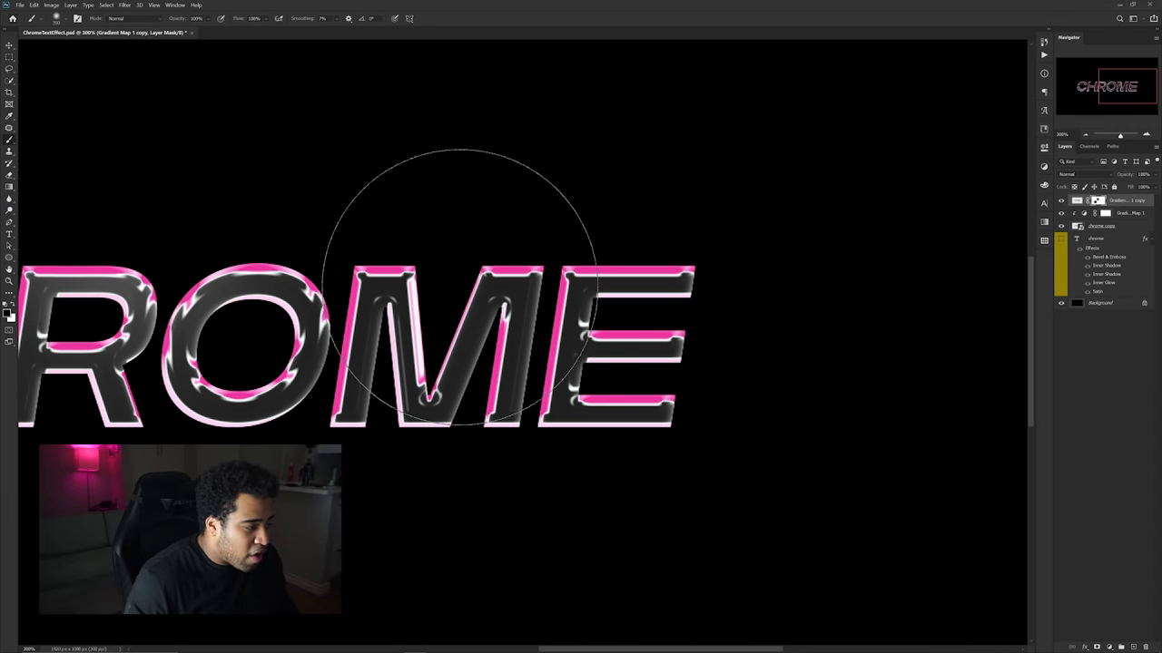
Step: Continue masking scattered areas of the darker layer across the remaining letters, using black #000000 and a soft brush at 0% hardness
click(8, 312)
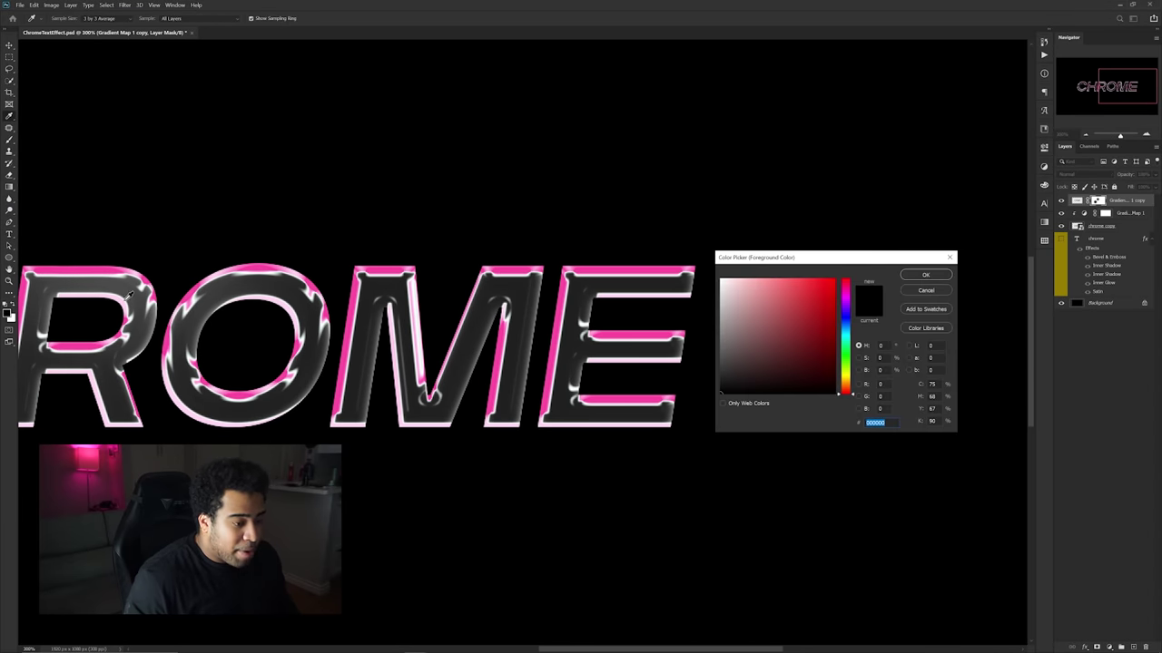
click(925, 276)
right_click(470, 302)
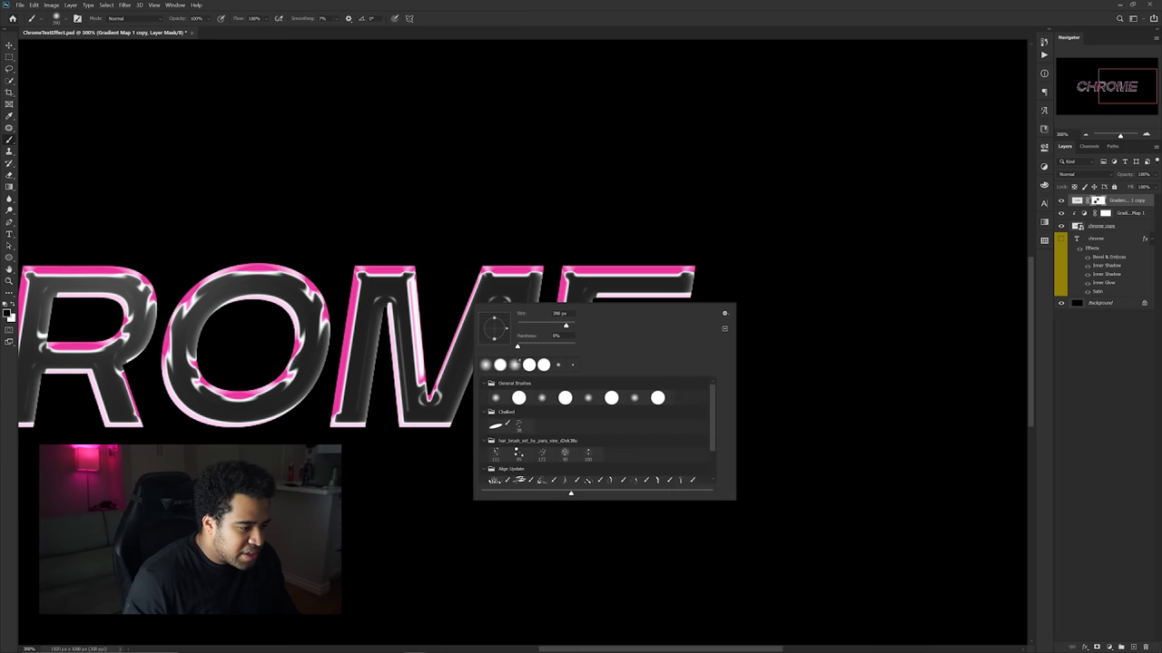
key(Tab)
key(Return)
drag(335, 281, 451, 278)
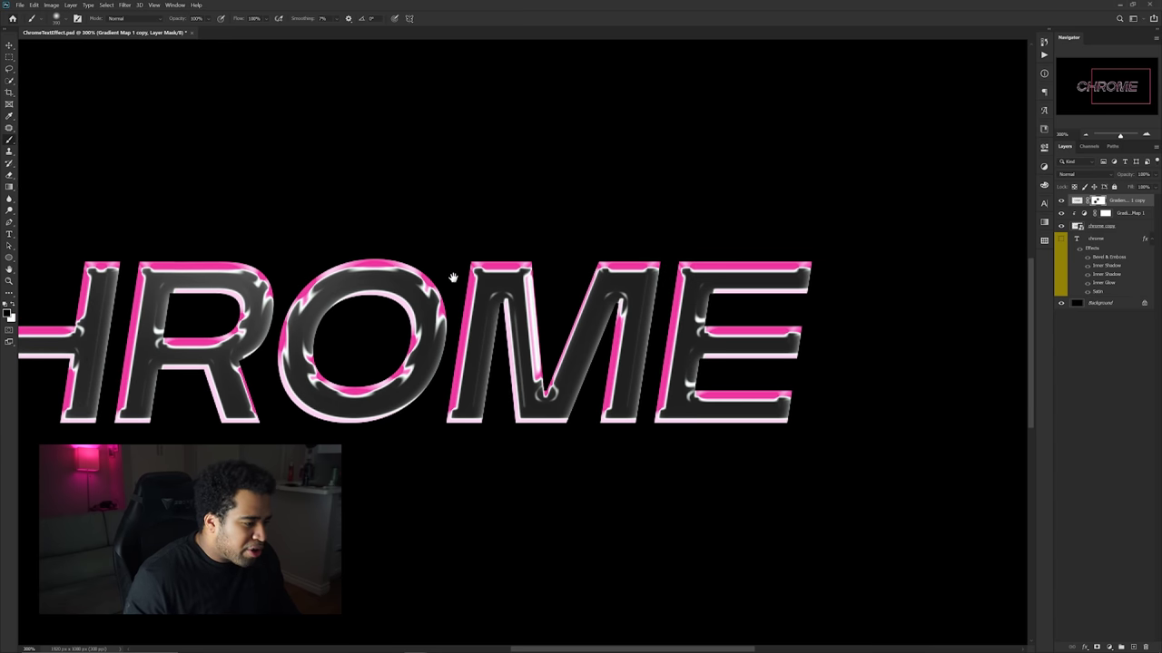
scroll(610, 436, down, 1)
key(v)
drag(434, 370, 726, 337)
drag(725, 337, 722, 464)
key(ctrl+z)
drag(770, 413, 708, 398)
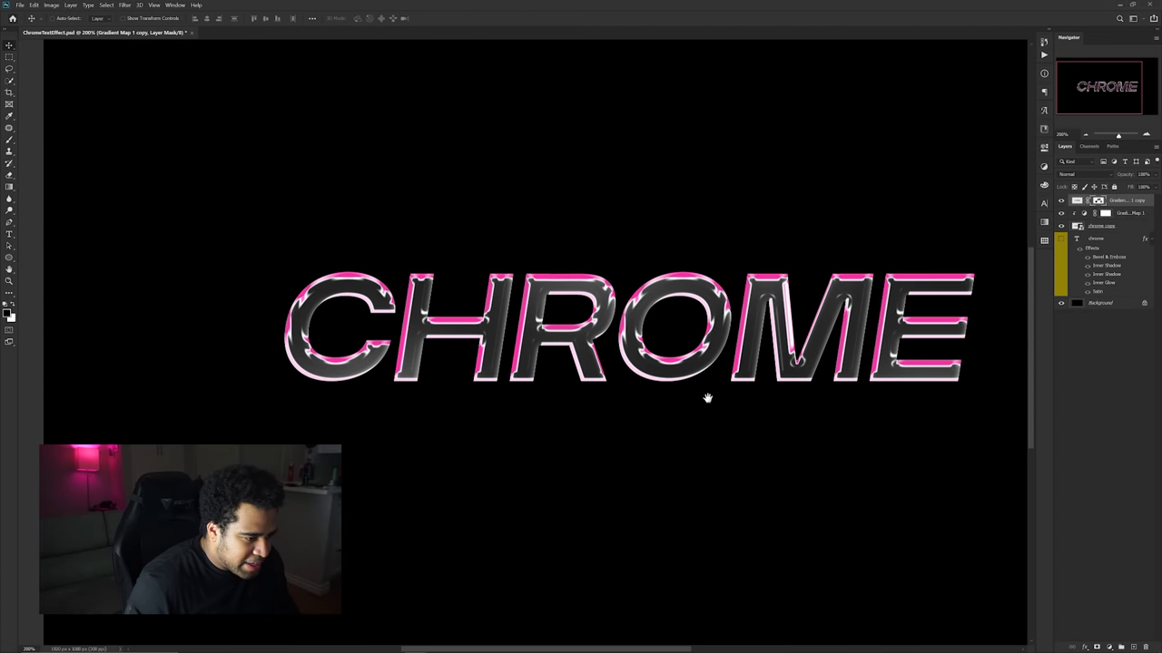
Step: Apply the Plastic Wrap filter to the masked layer's image with Highlight Strength 8, Detail 9 and Smoothness 10
click(1073, 201)
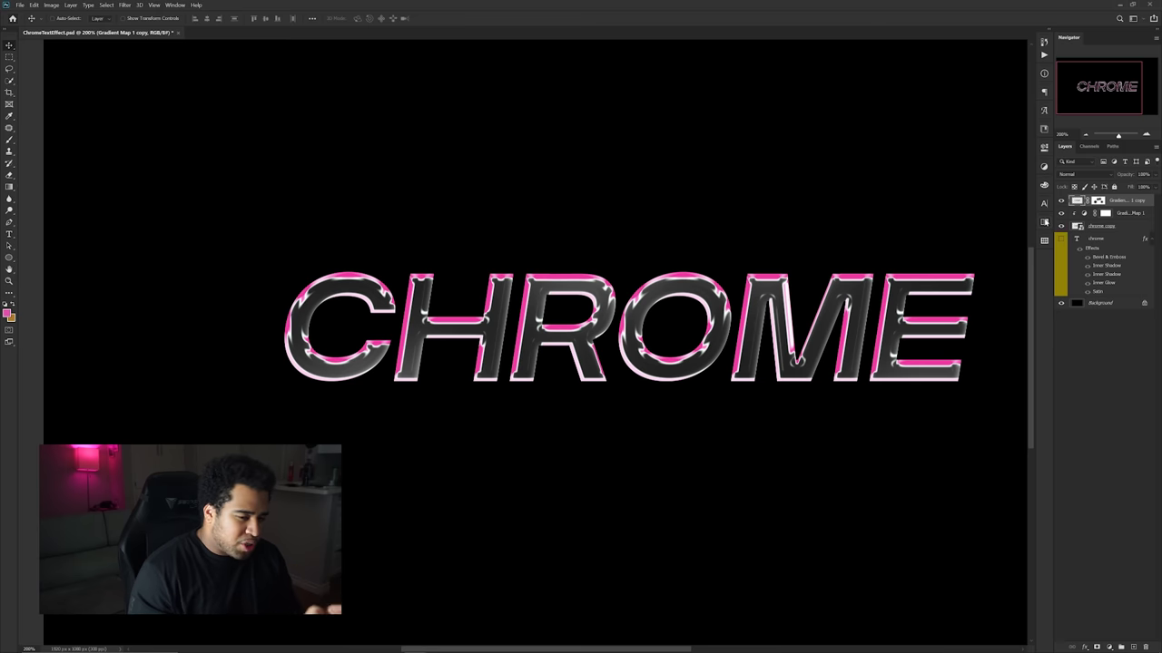
click(125, 5)
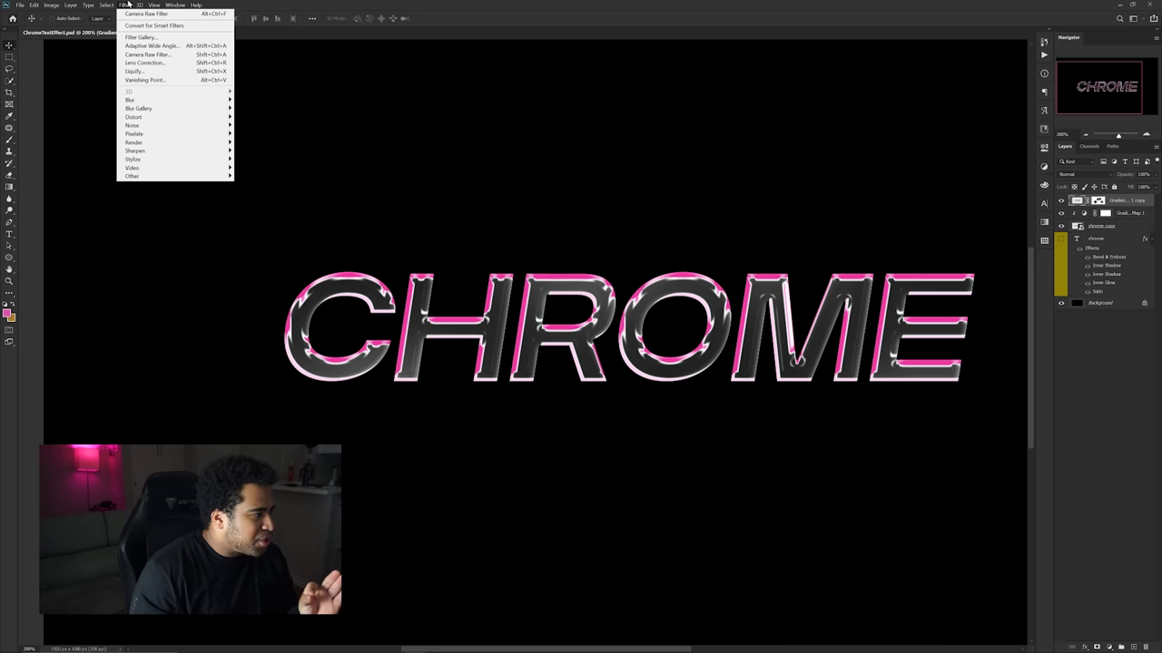
click(140, 38)
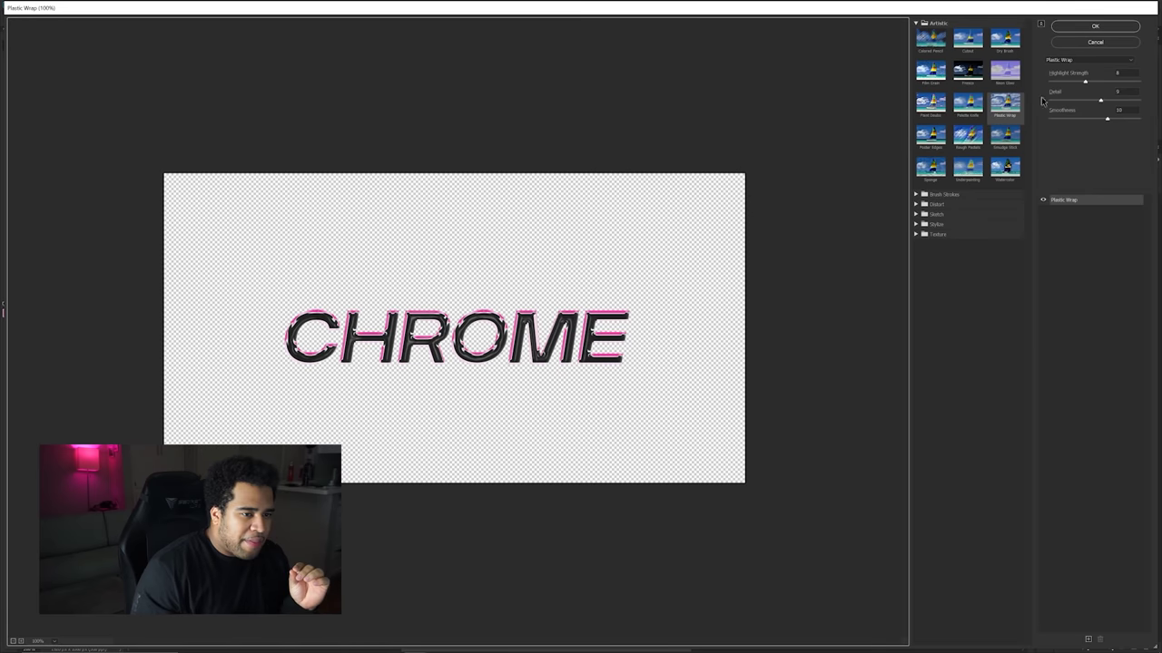
click(1005, 106)
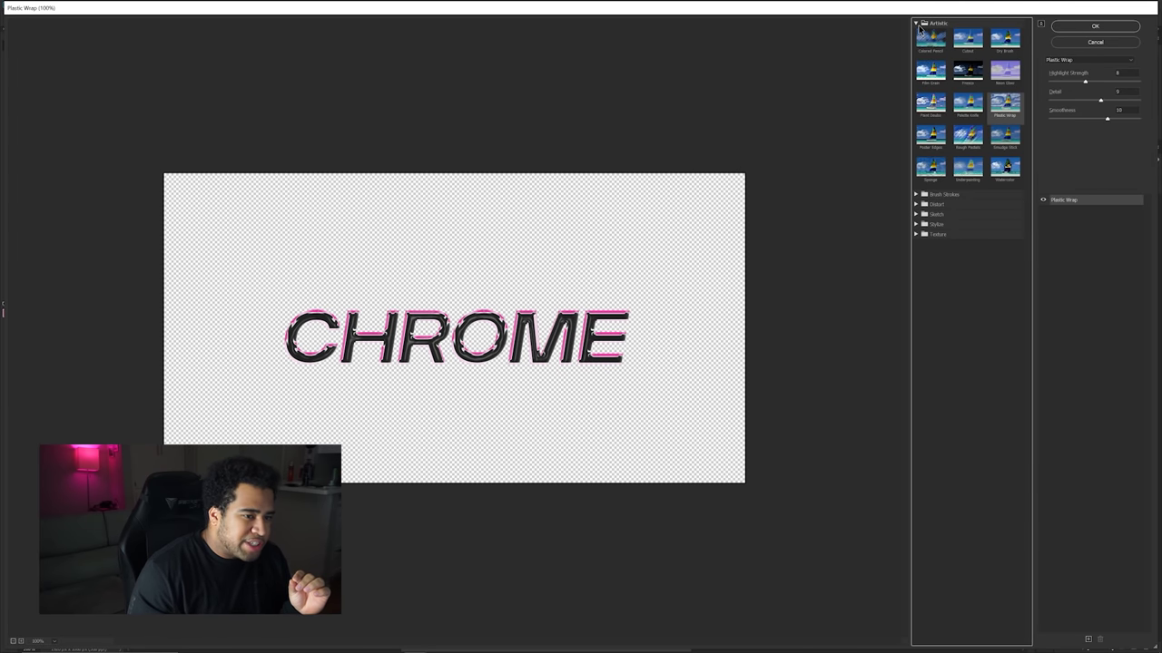
click(1117, 73)
key(Tab)
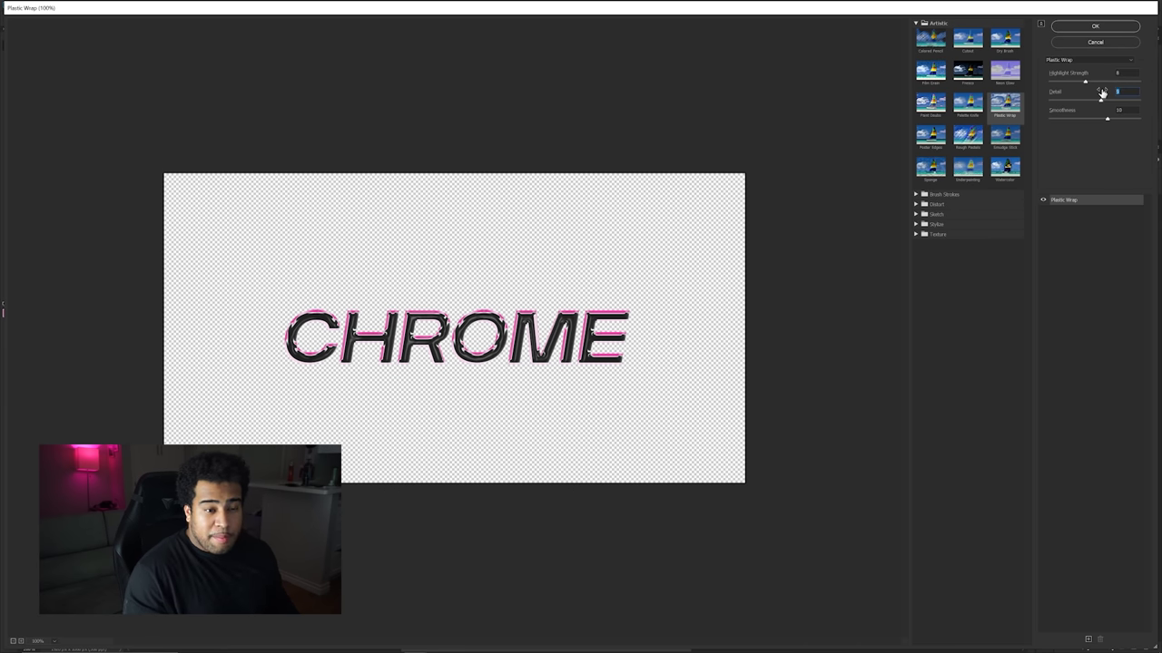
click(1096, 27)
Step: Duplicate Gradient Map 1 and chrome copy above the masked layer and merge the duplicates into one layer, keeping its position
drag(629, 312, 549, 308)
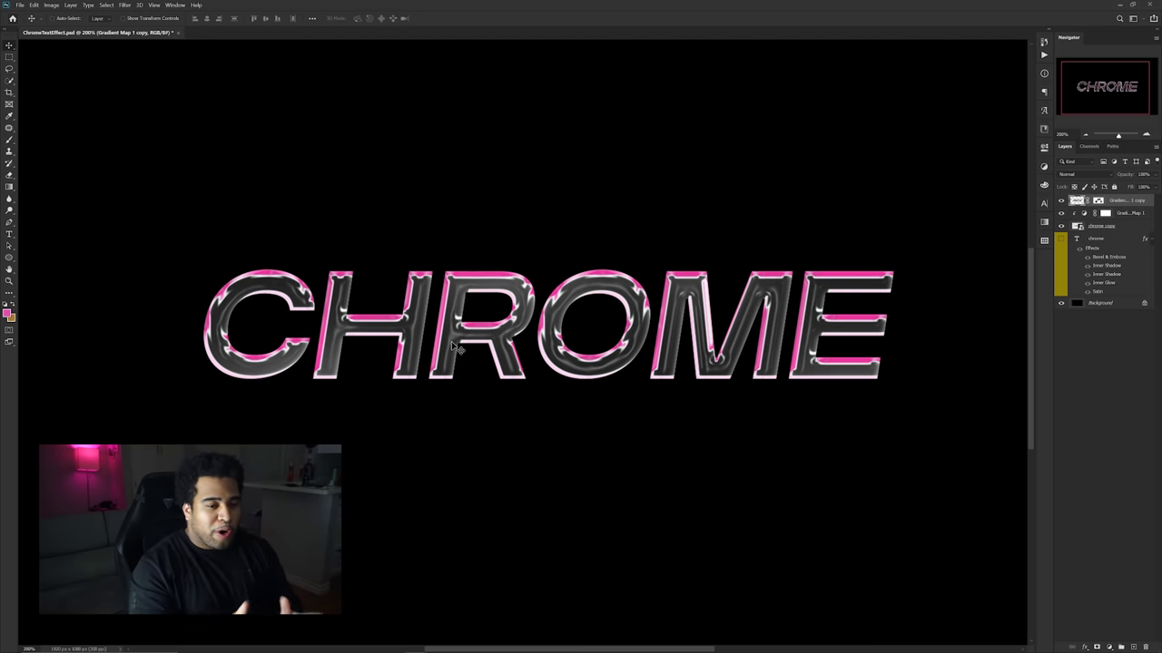
click(1131, 214)
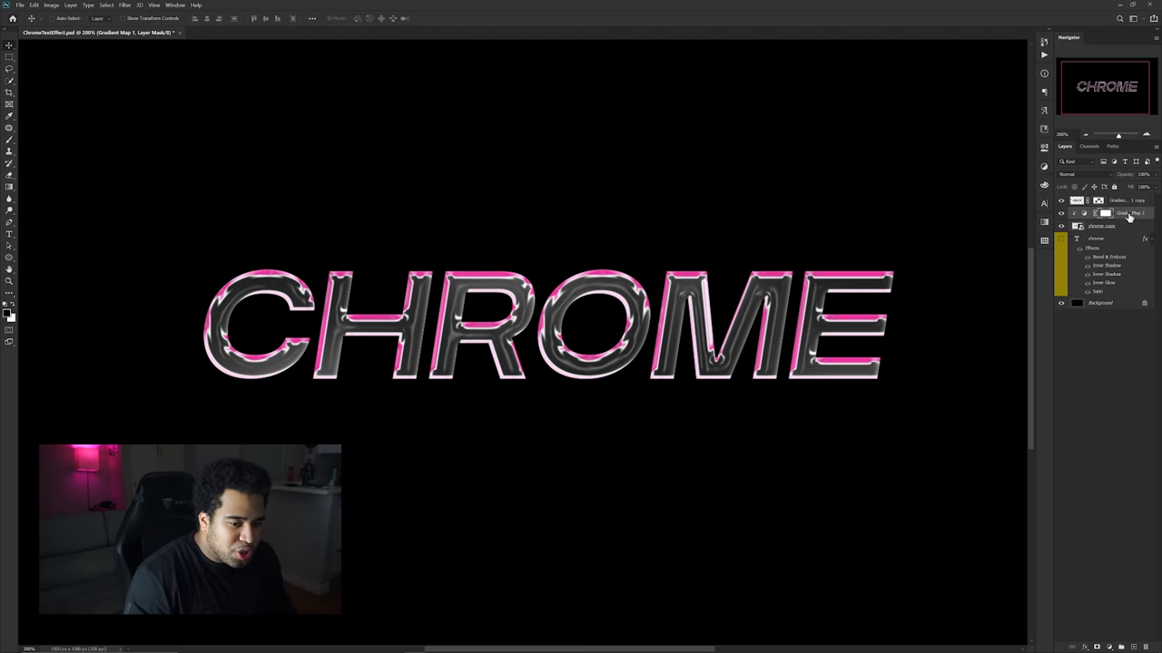
shift+click(1120, 226)
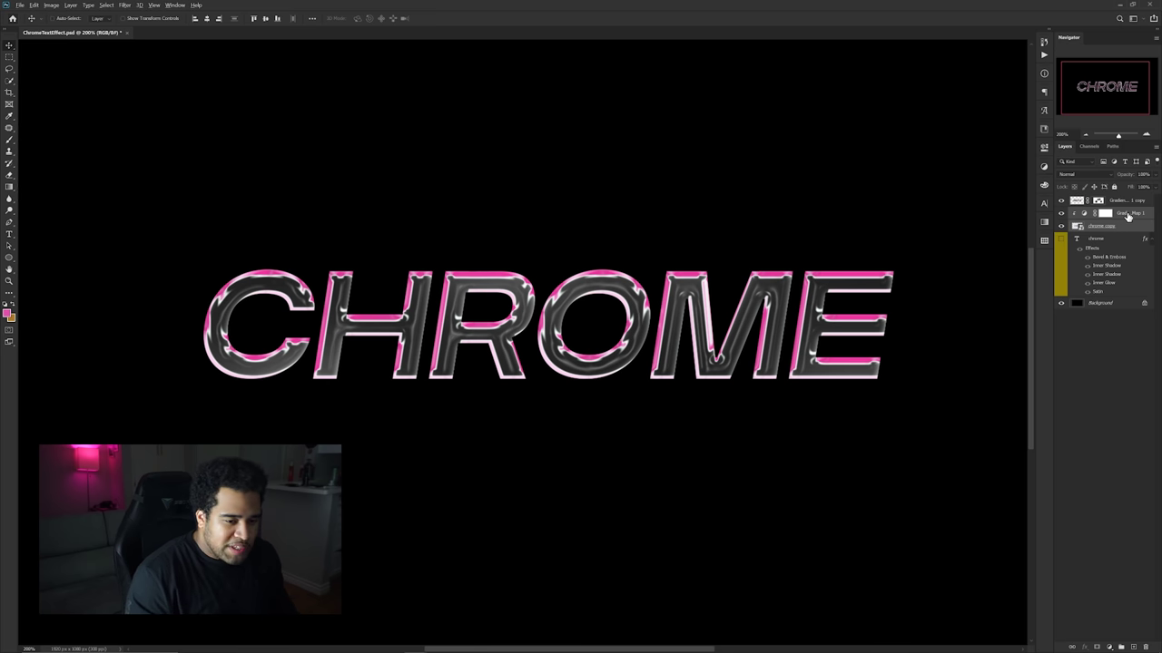
drag(1128, 215, 1118, 200)
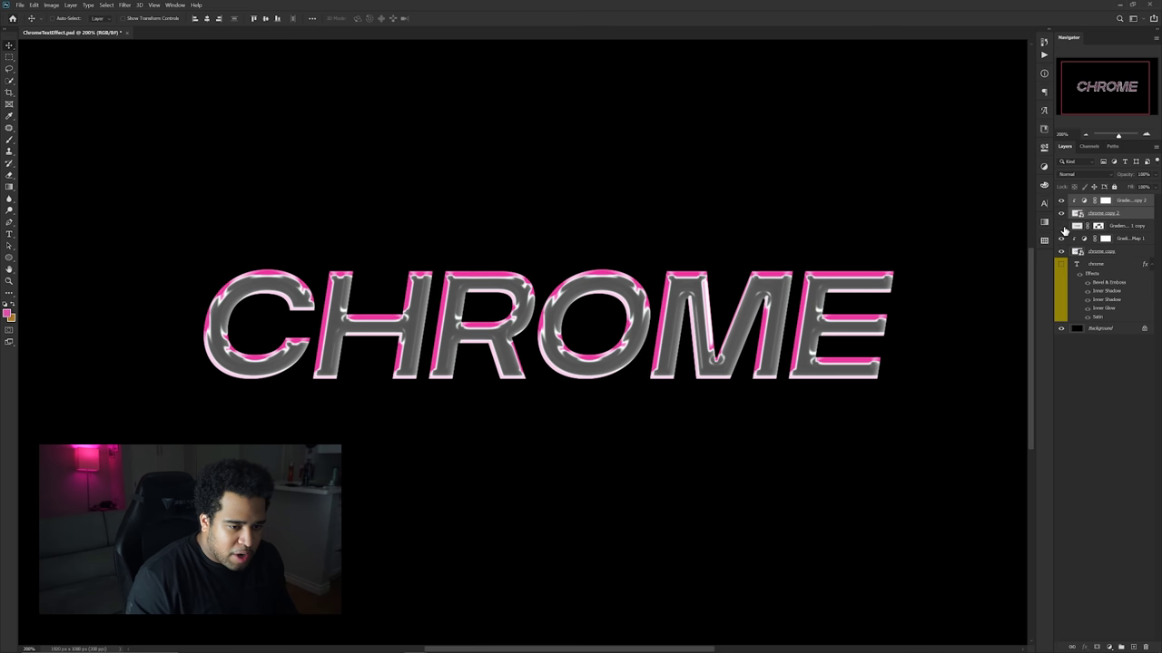
drag(867, 276, 854, 206)
key(ctrl+z)
key(ctrl+e)
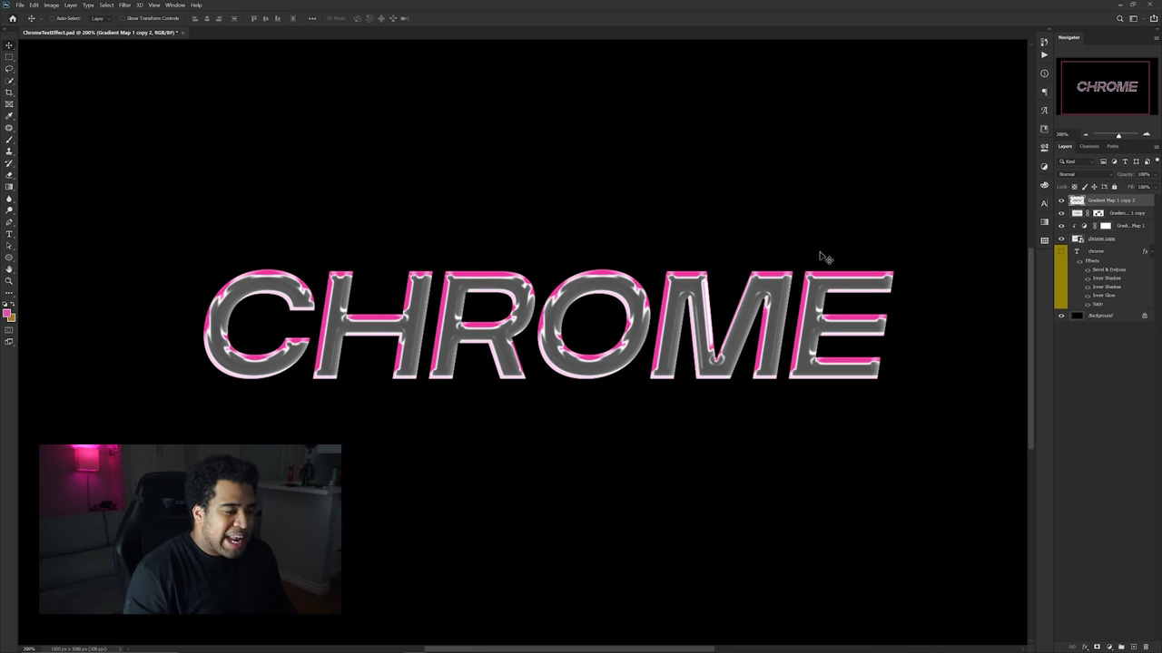
Step: Reapply the last Filter Gallery effect to the newly merged layer and set its blend mode to Overlay
click(127, 5)
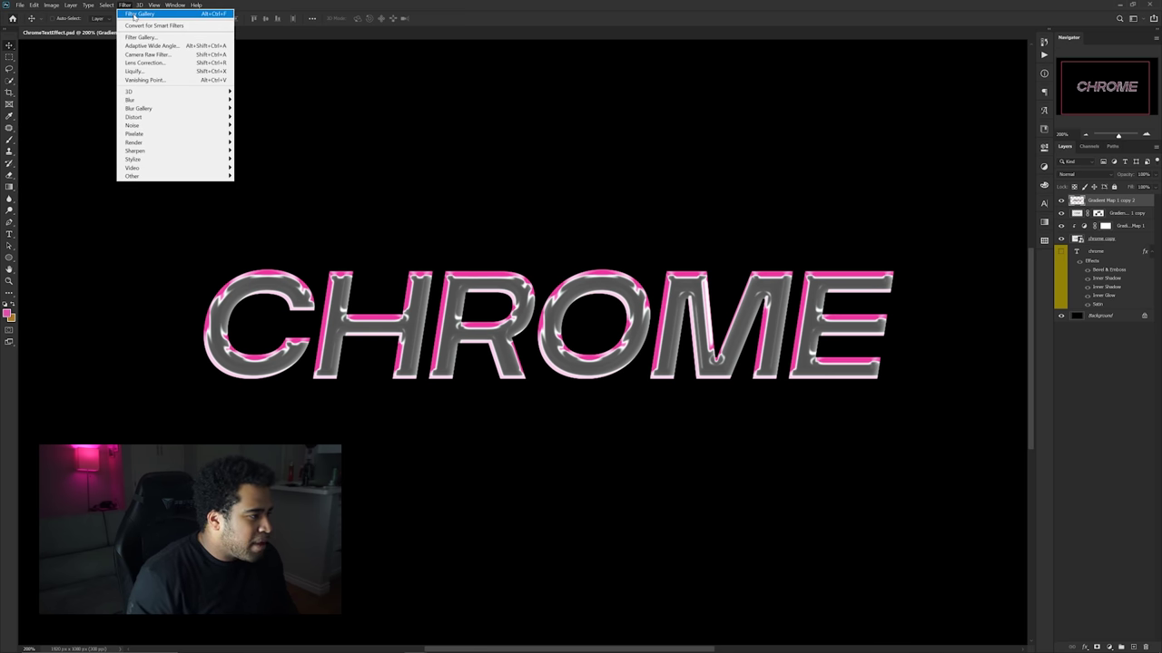
click(134, 15)
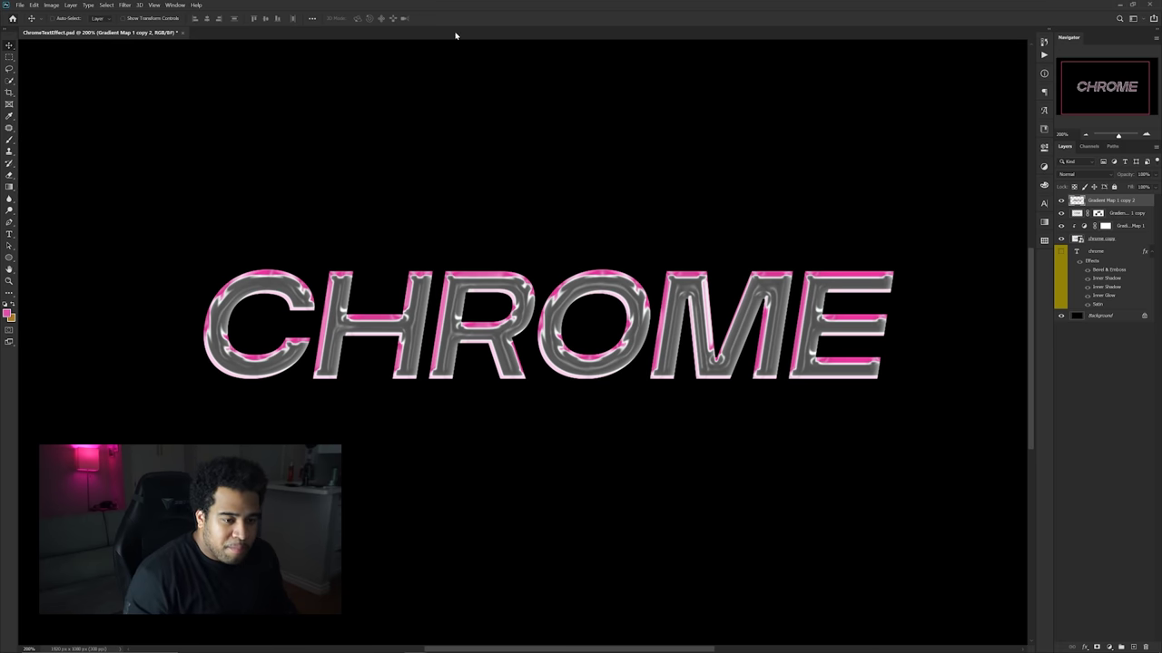
click(1071, 175)
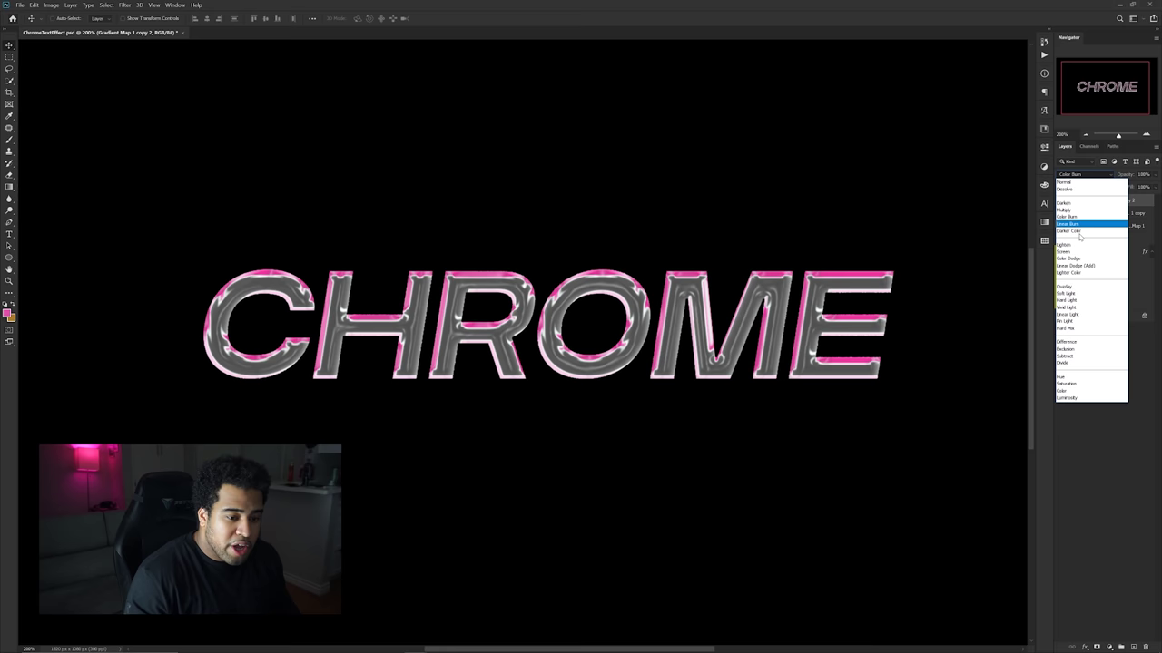
click(1074, 287)
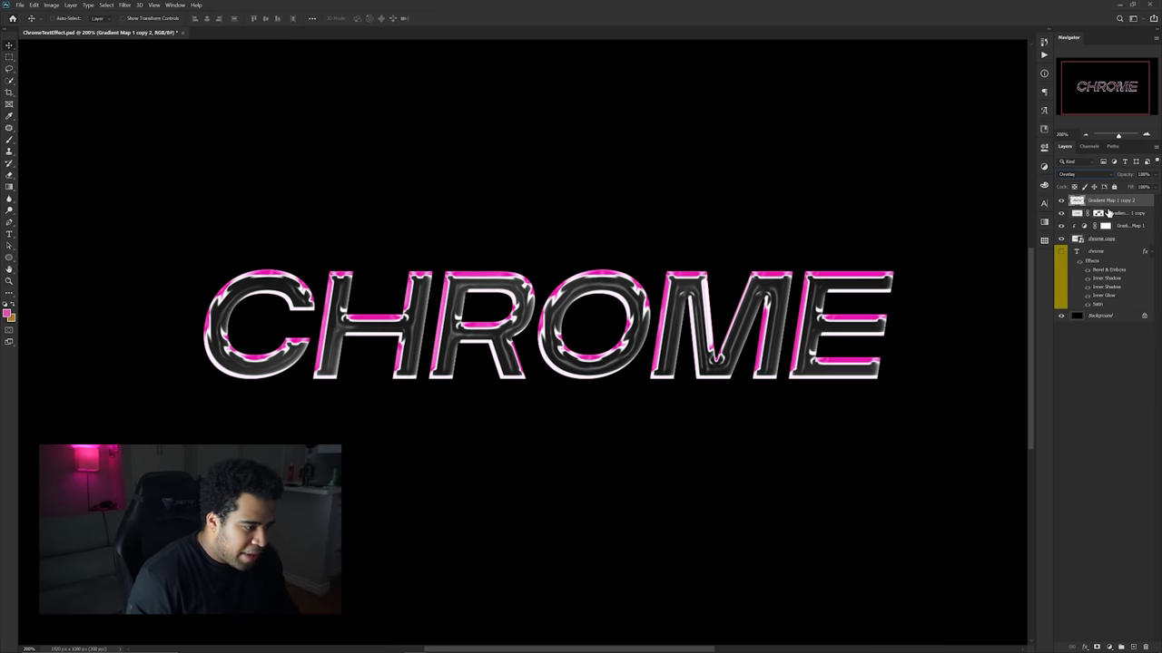
Step: Mask the Overlay layer and paint black with a soft brush over parts of the letters to hide the effect there
key(b)
drag(353, 317, 269, 328)
click(263, 395)
drag(257, 396, 285, 396)
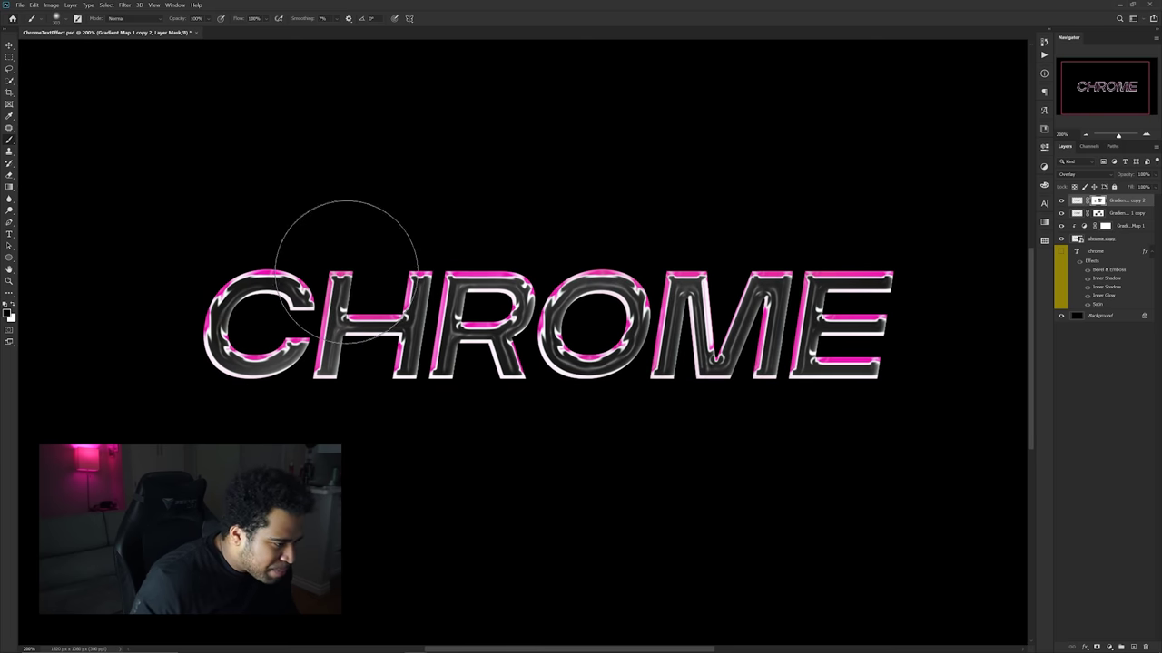
key(ctrl+minus)
key(ctrl+minus)
key(v)
key(ctrl+plus)
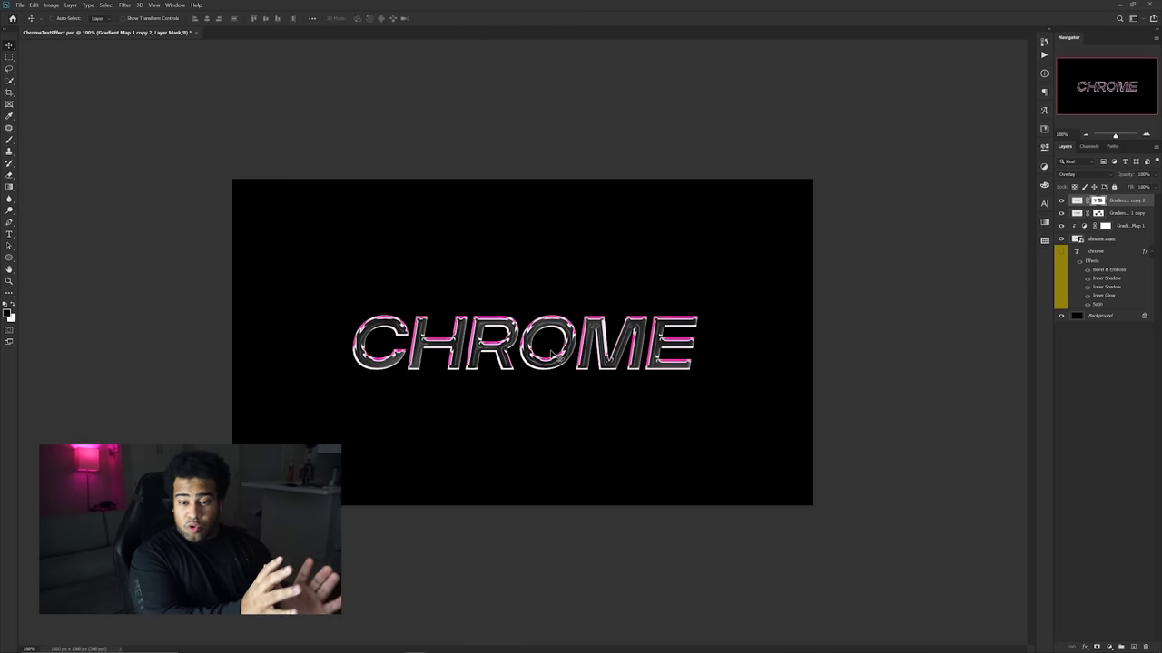
scroll(574, 323, up, 1)
scroll(575, 324, down, 1)
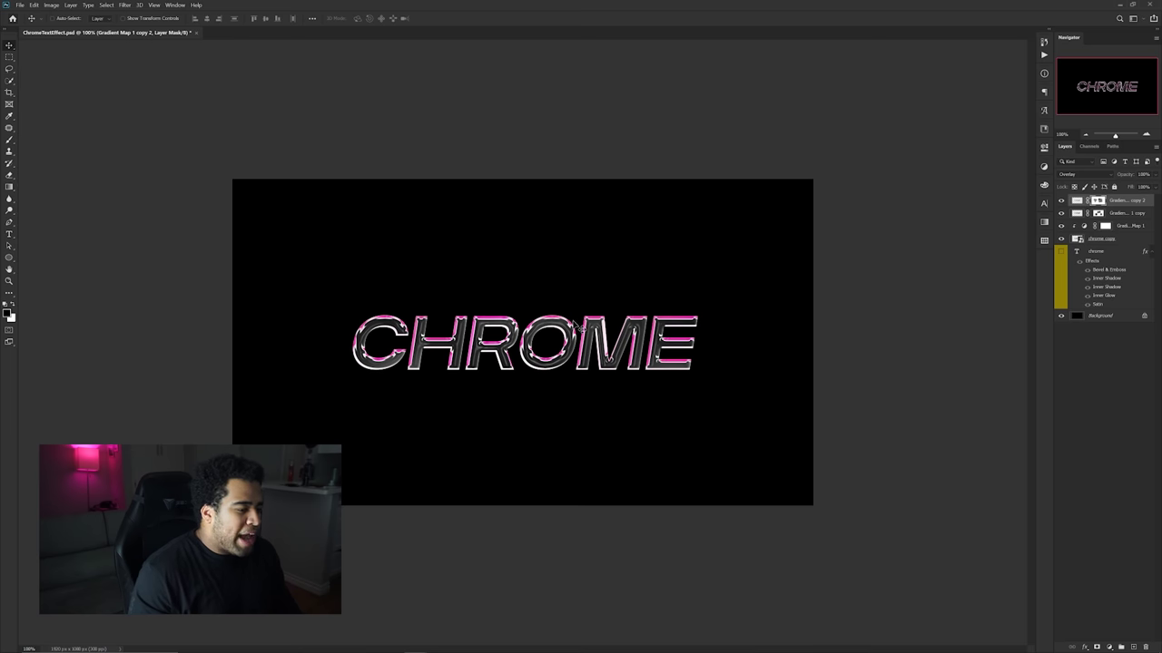
Step: Duplicate Gradient Map 1 and the chrome copy smart object beneath the originals, keeping the duplicates aligned
click(1106, 239)
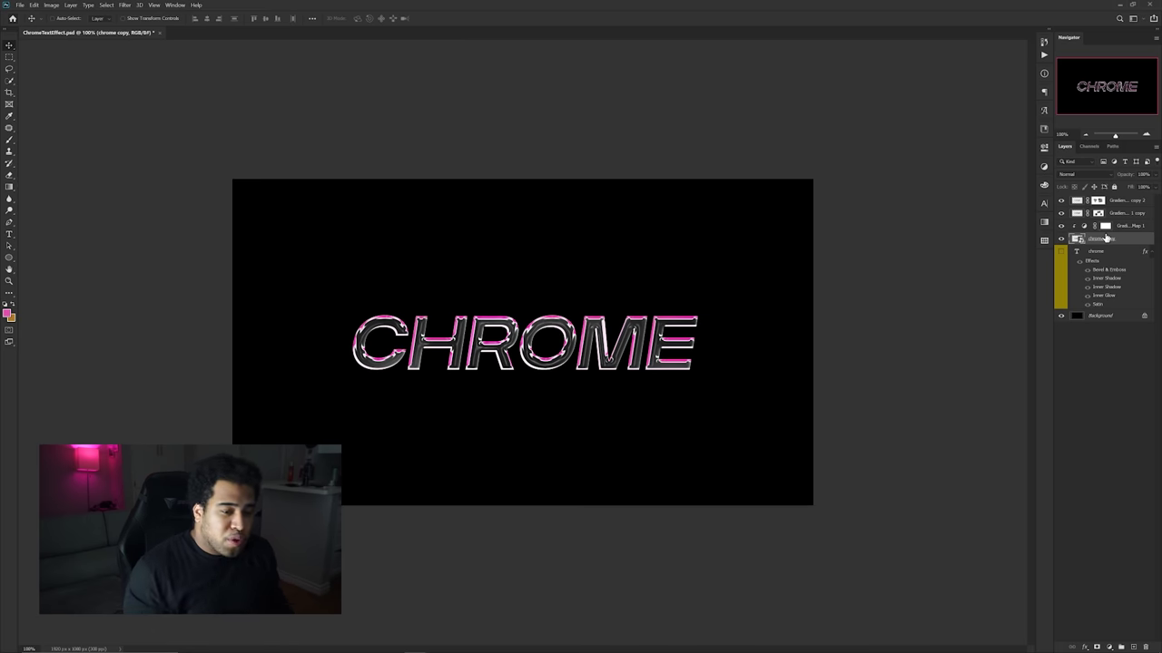
shift+click(1130, 227)
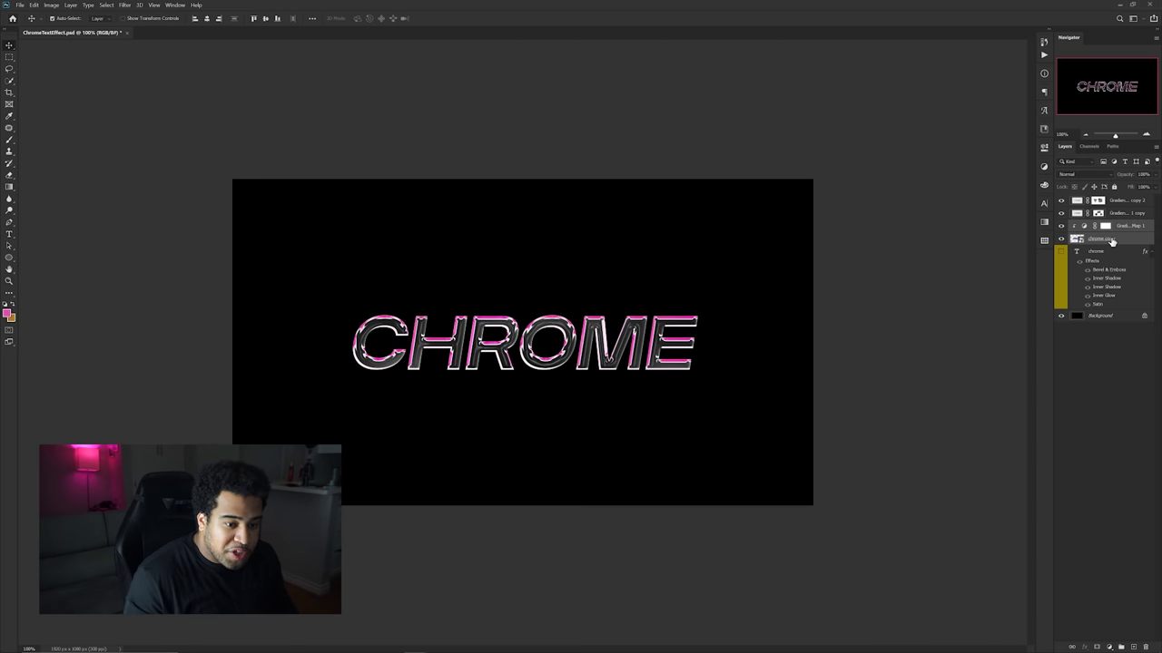
alt+drag(1125, 244, 1124, 250)
drag(692, 323, 718, 254)
key(ctrl+z)
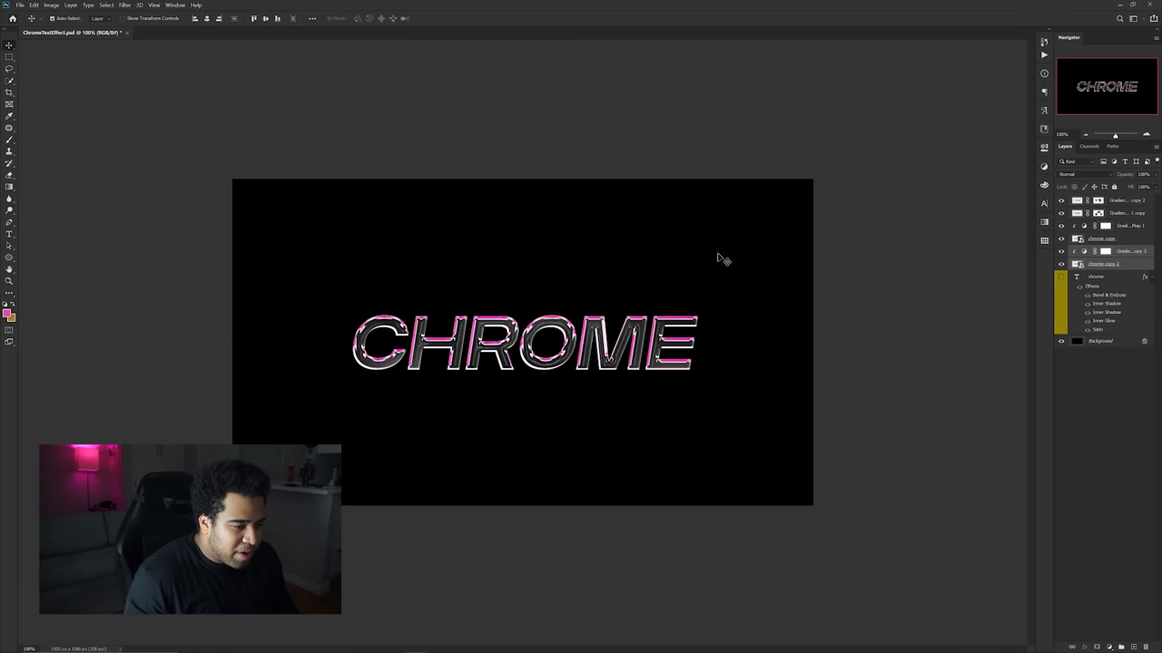
Step: Rasterize the original chrome copy smart object and keep it in place
click(1118, 239)
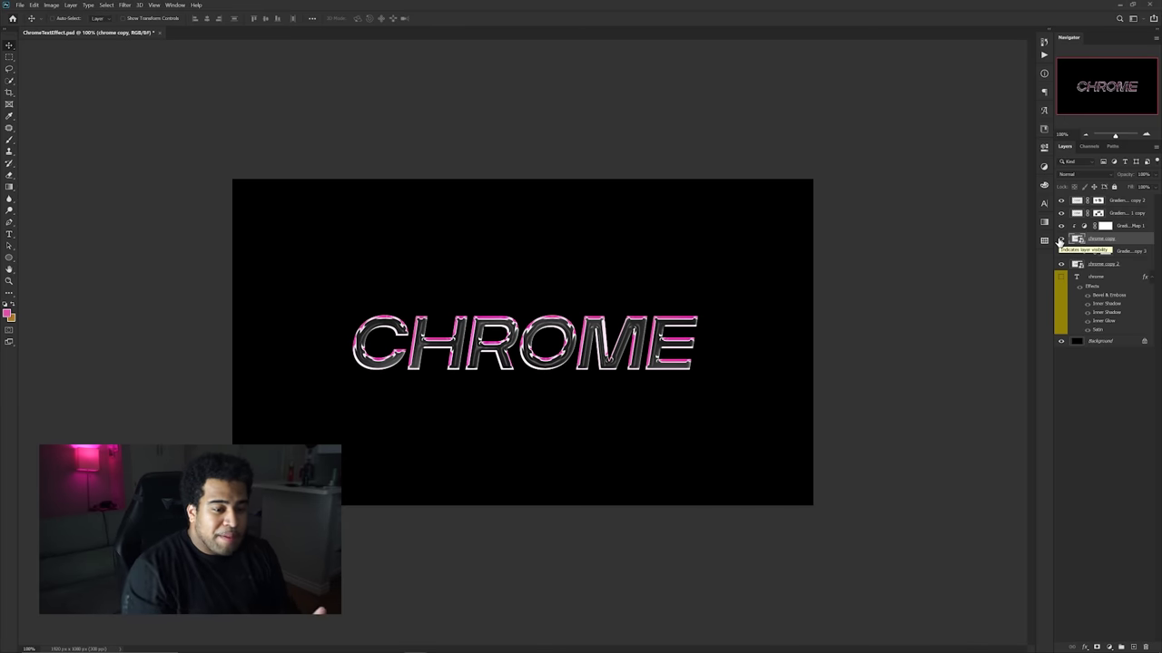
right_click(1116, 241)
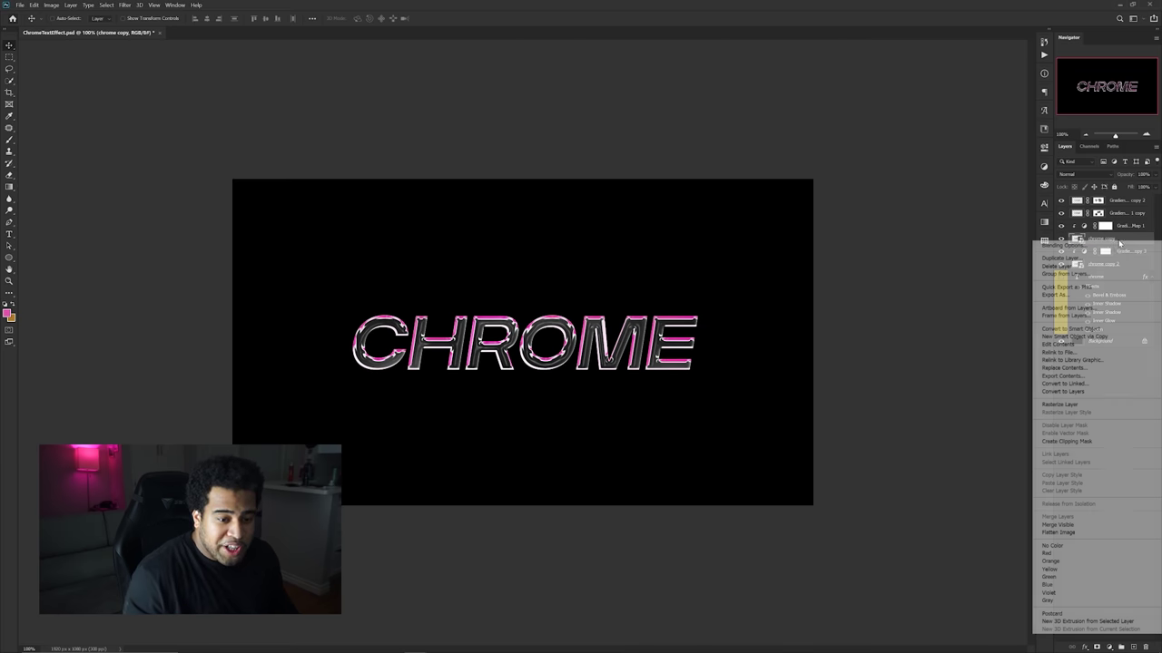
click(1065, 392)
drag(587, 285, 564, 234)
key(ctrl+z)
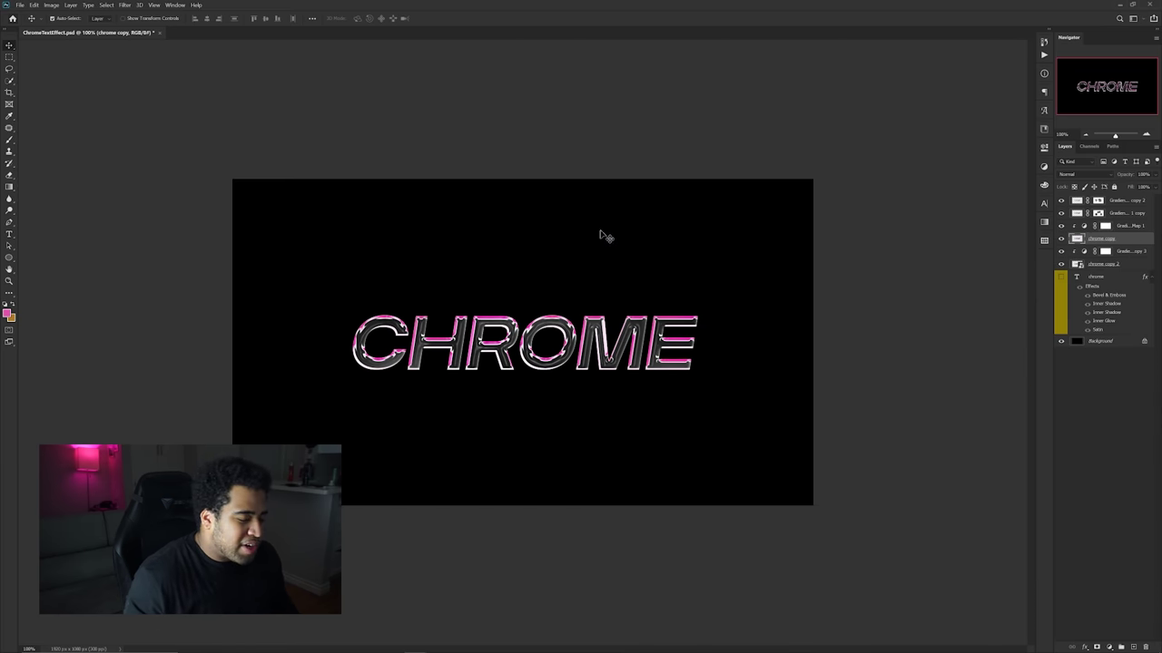
Step: Open the contents of the chrome copy 2 smart object for editing
click(1091, 268)
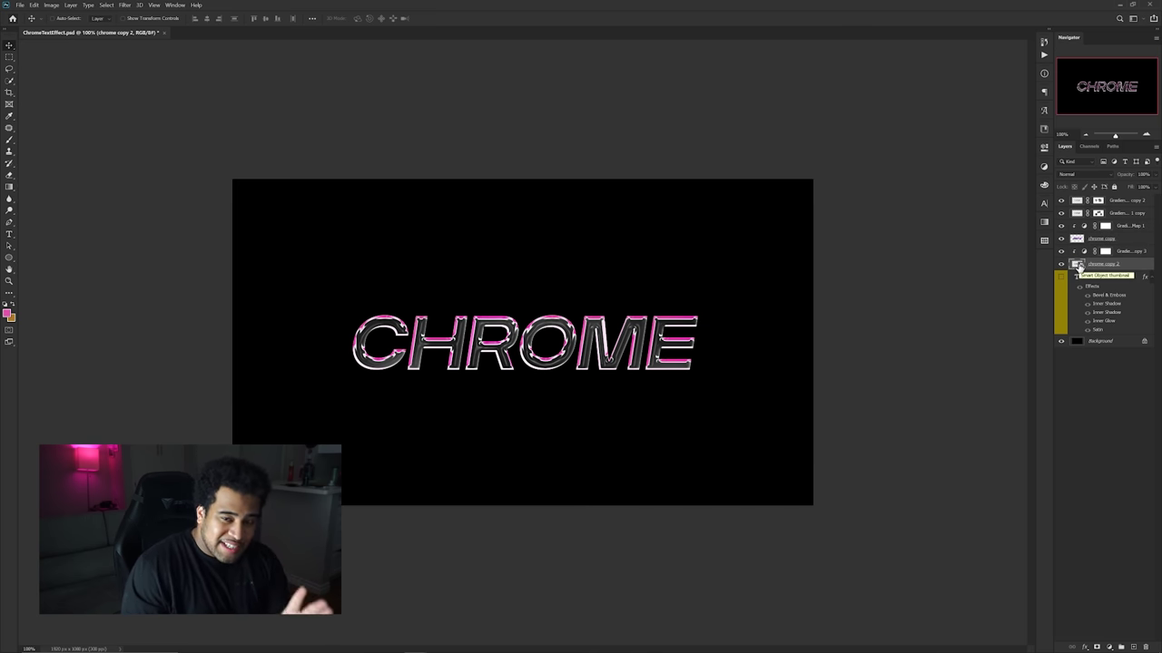
click(1099, 240)
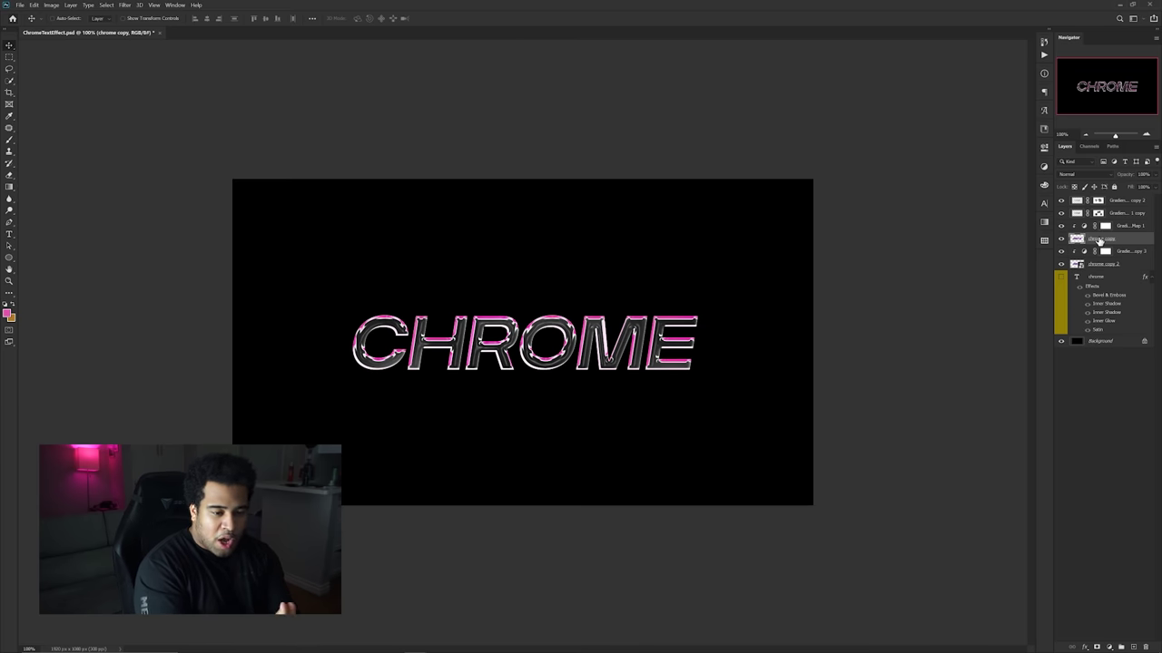
click(1100, 265)
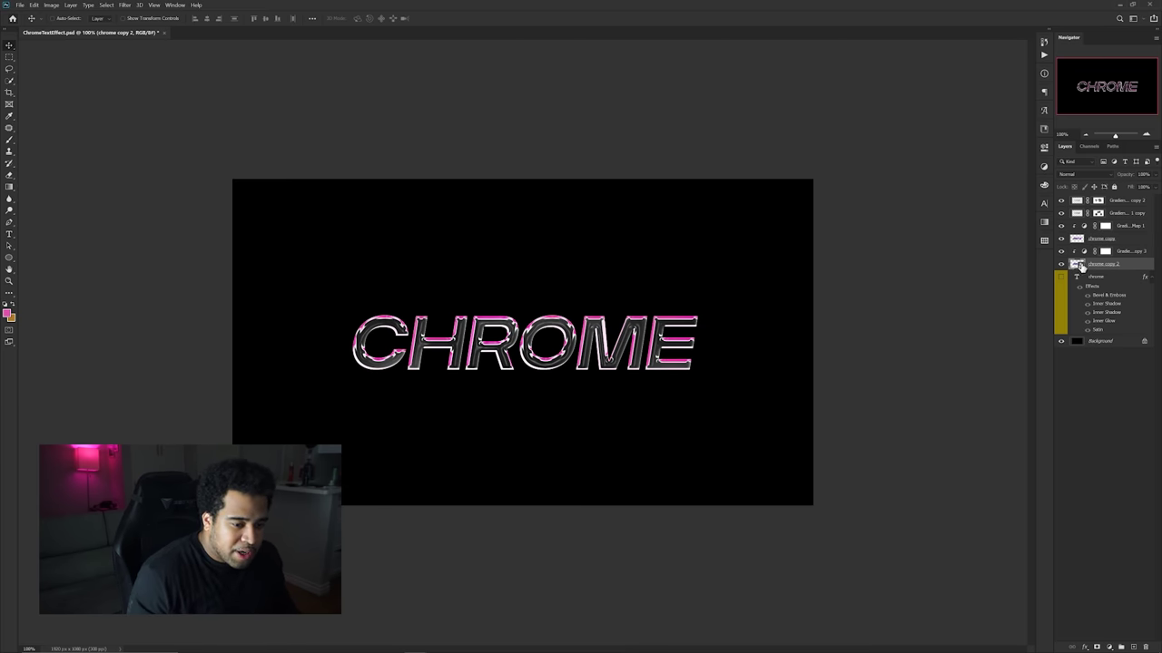
double_click(1078, 264)
key(ctrl+plus)
key(ctrl+plus)
drag(860, 365, 787, 273)
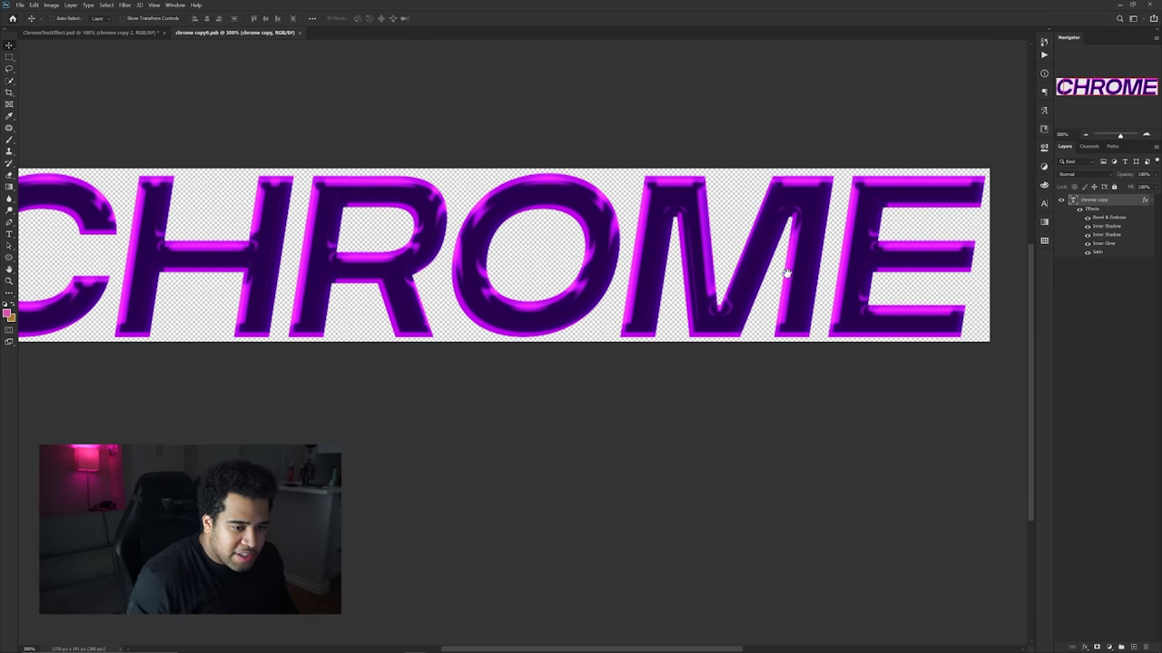
Step: Set the CHROME text's font to Arial Regular inside the smart object
click(1045, 203)
click(987, 221)
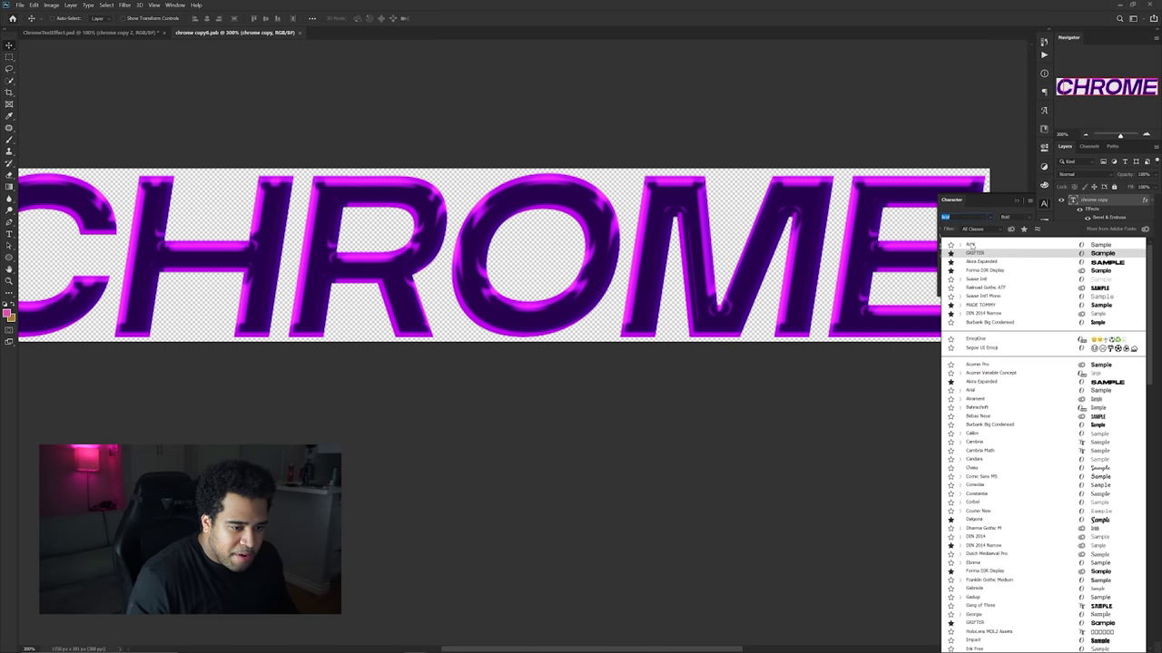
click(971, 246)
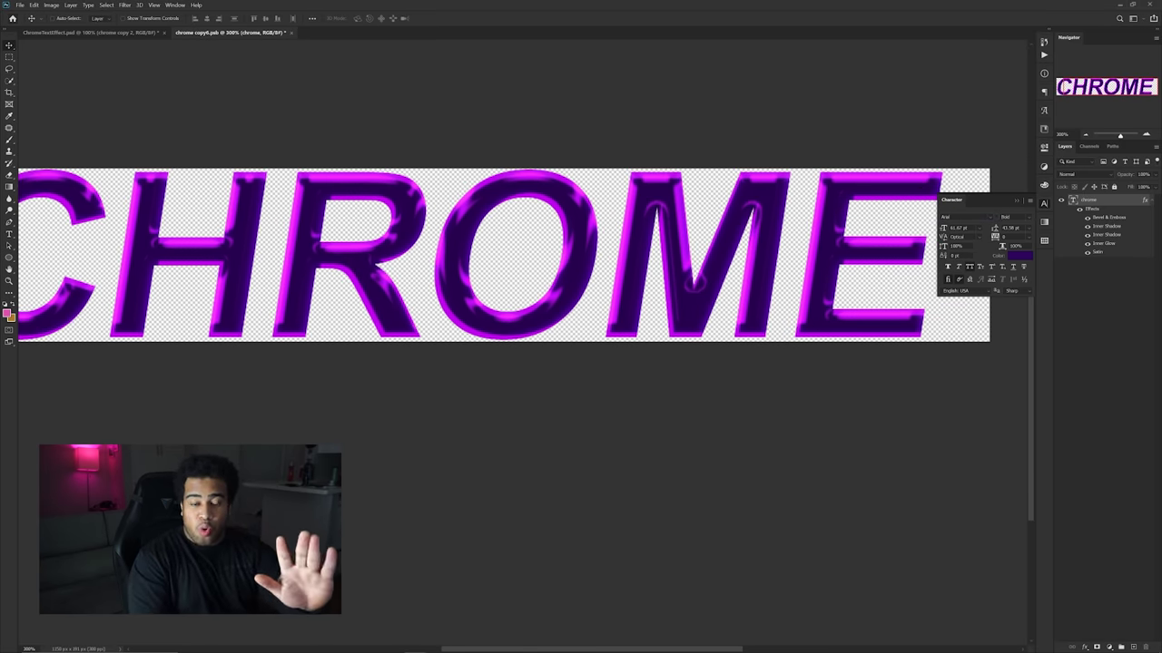
click(1009, 217)
click(1015, 230)
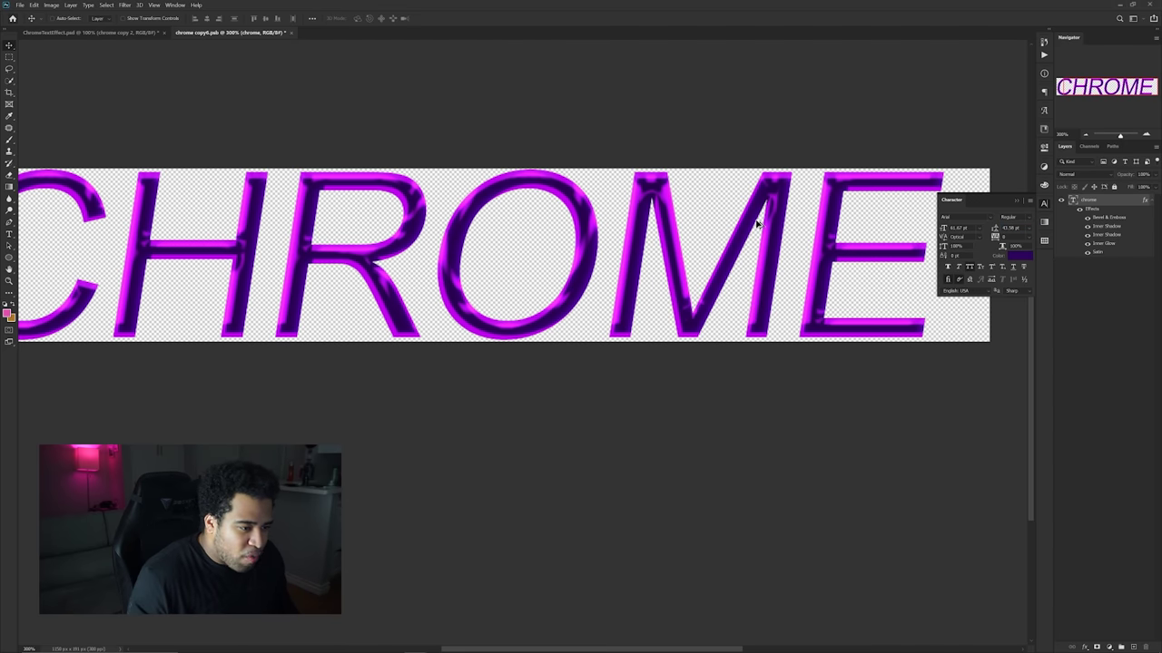
key(ctrl+minus)
key(ctrl+minus)
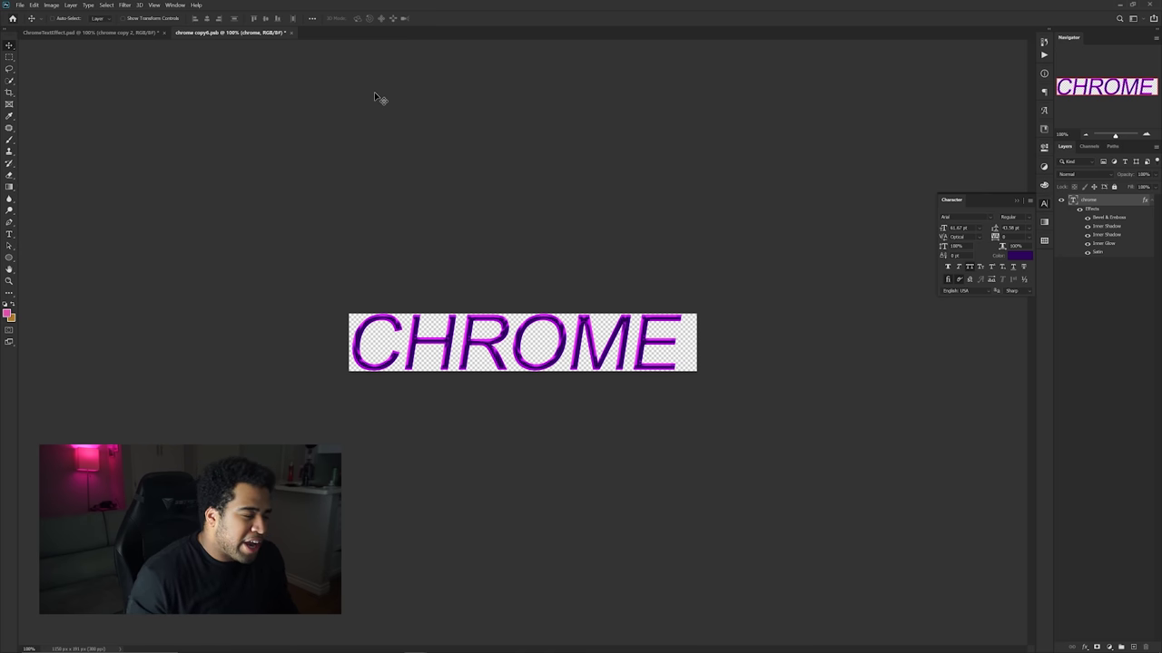
Step: Save the smart object's font change and place the updated chrome copy 2 lettering behind the original text in ChromeTextEffect.psd
click(148, 34)
drag(618, 339, 638, 277)
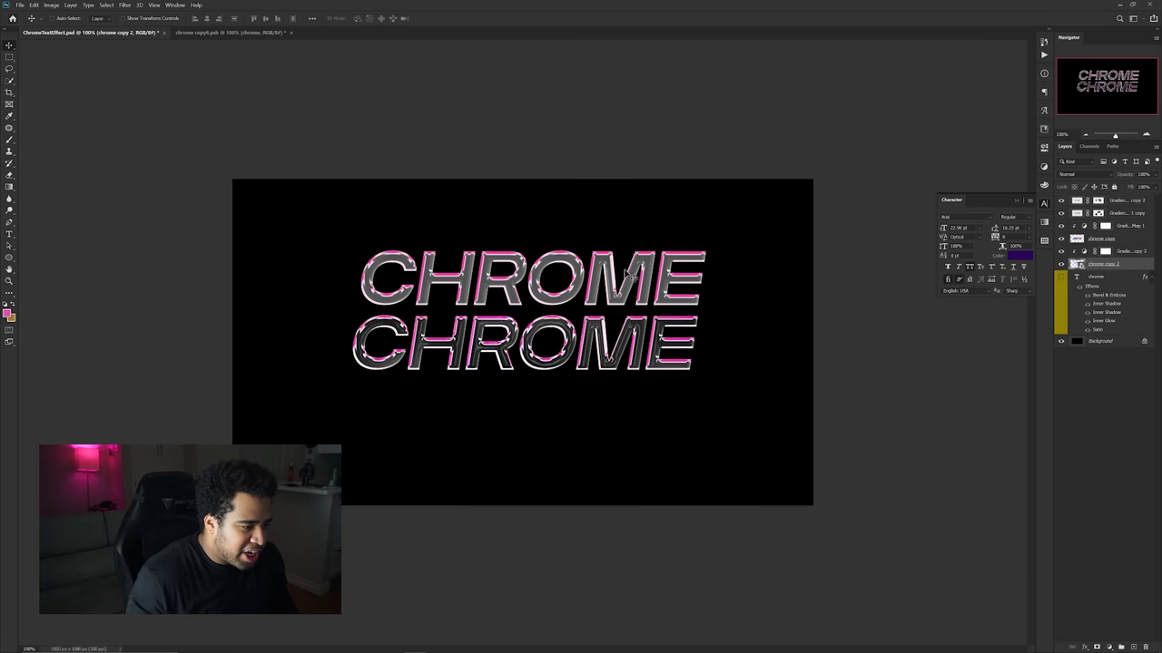
click(262, 35)
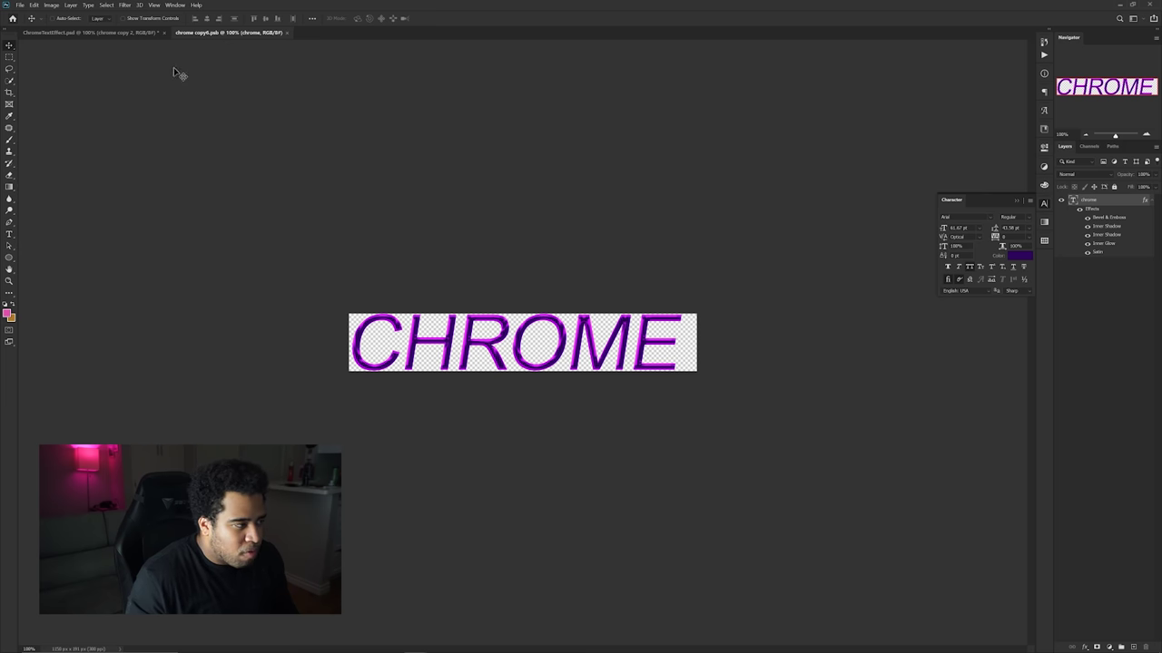
click(144, 34)
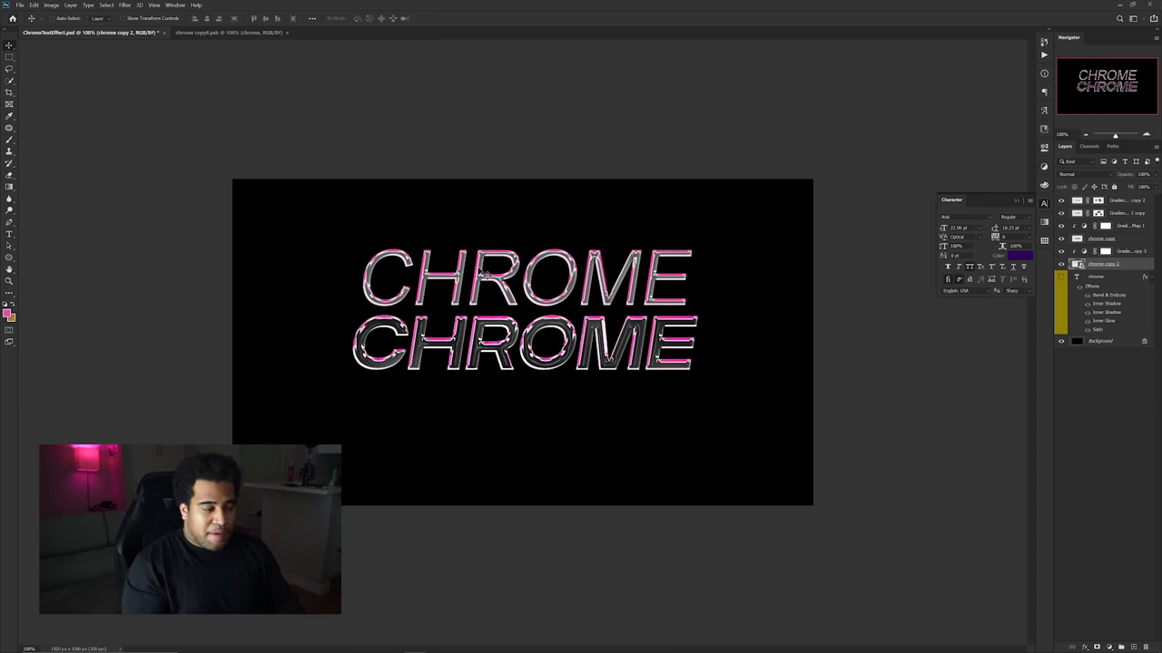
drag(579, 275, 597, 314)
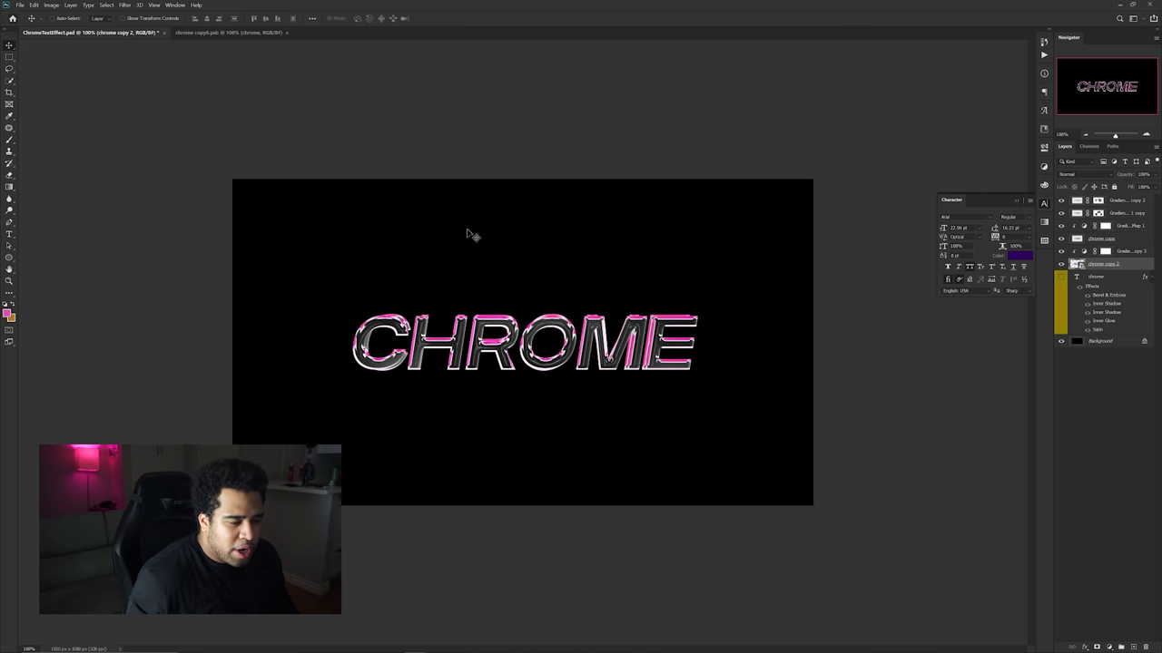
Step: Apply Liquify to chrome copy 2, warping all the letters into drips and flares with brush size 121 and pressure 100
click(124, 4)
click(143, 72)
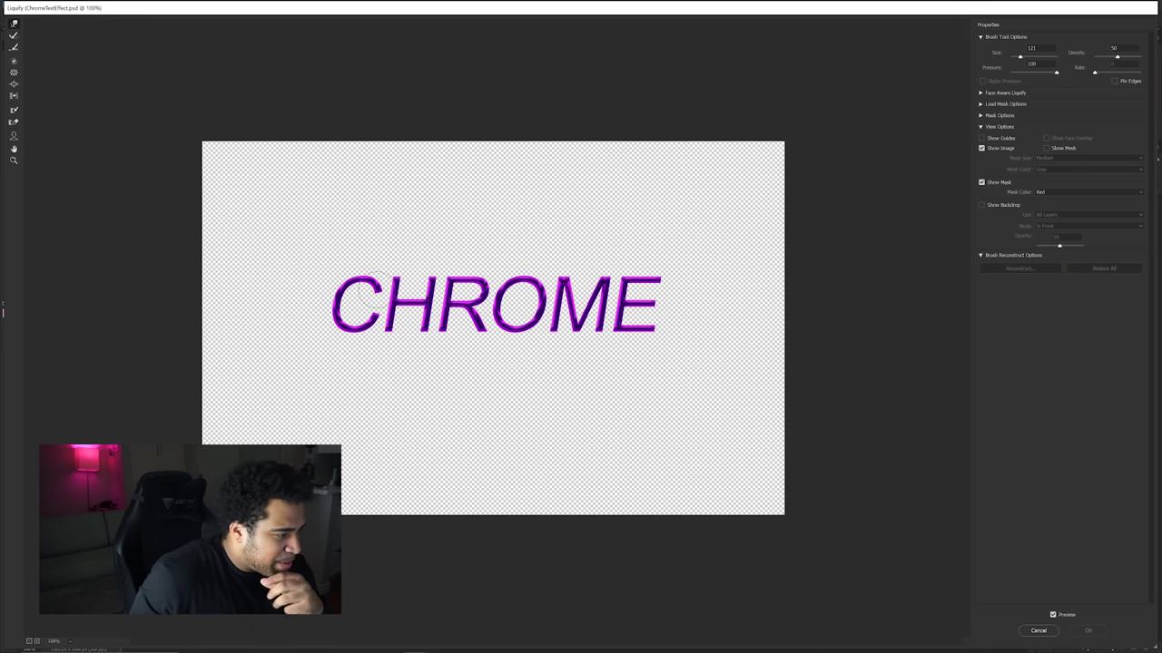
mouse_move(366, 286)
mouse_down()
mouse_move(328, 298)
mouse_move(346, 352)
mouse_up()
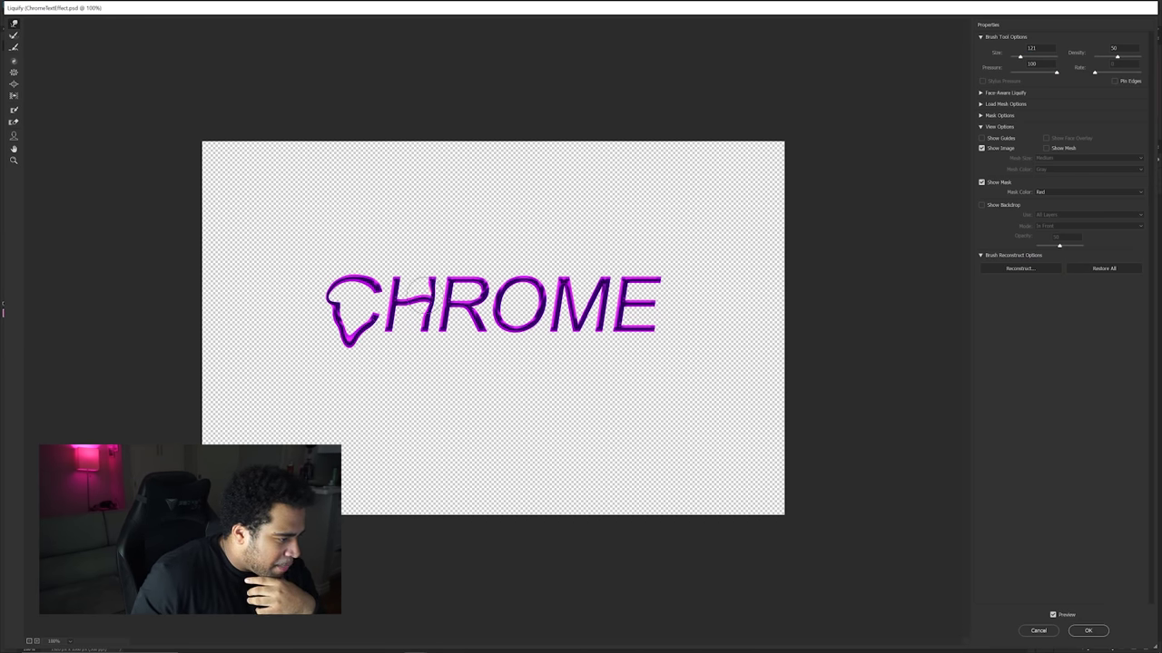
drag(424, 297, 466, 268)
mouse_move(419, 300)
mouse_down()
mouse_move(432, 351)
mouse_move(459, 330)
mouse_move(472, 360)
mouse_move(476, 328)
mouse_move(482, 360)
mouse_up()
mouse_move(479, 289)
mouse_down()
mouse_move(491, 258)
mouse_move(527, 349)
mouse_up()
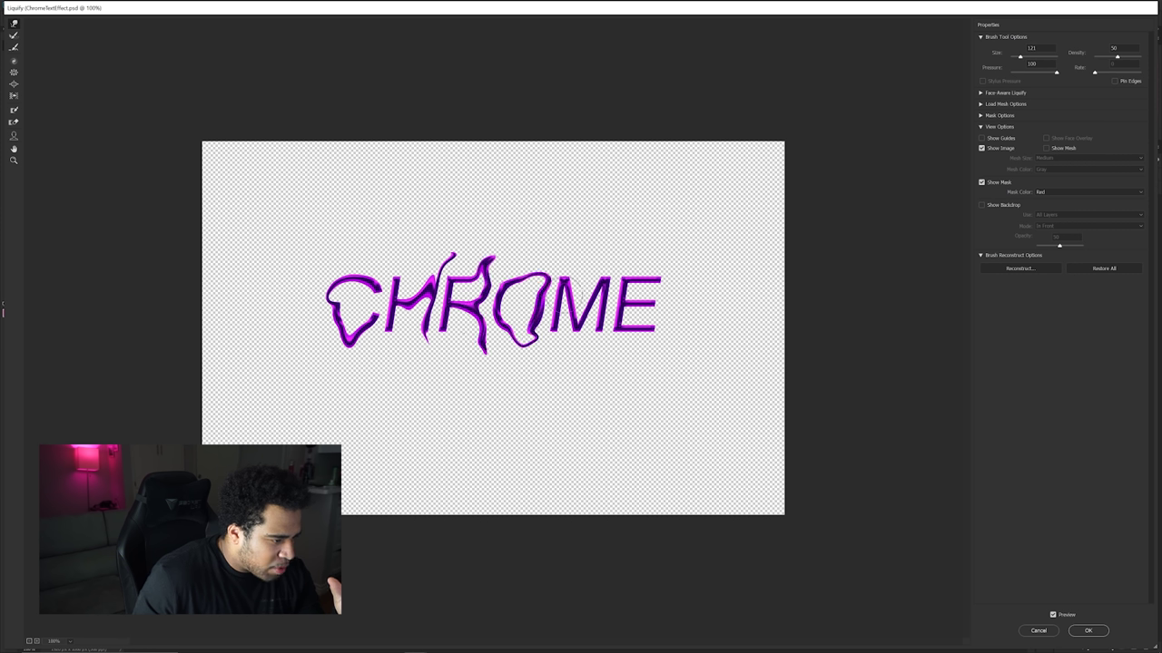
drag(571, 310, 584, 341)
drag(639, 283, 646, 258)
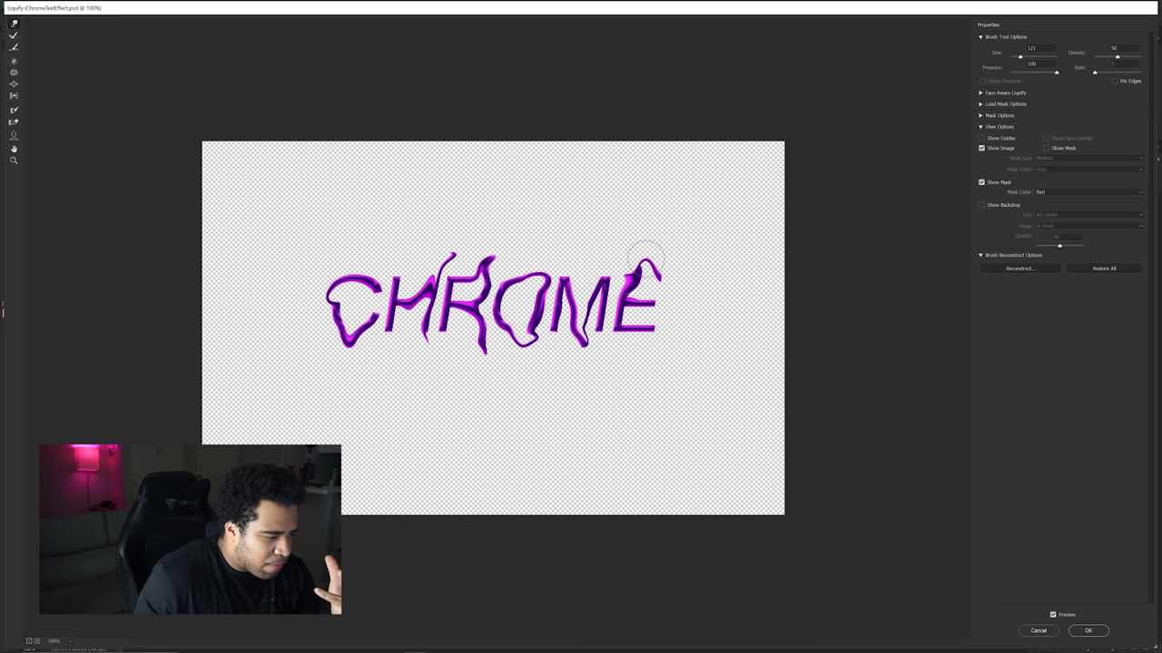
click(1088, 631)
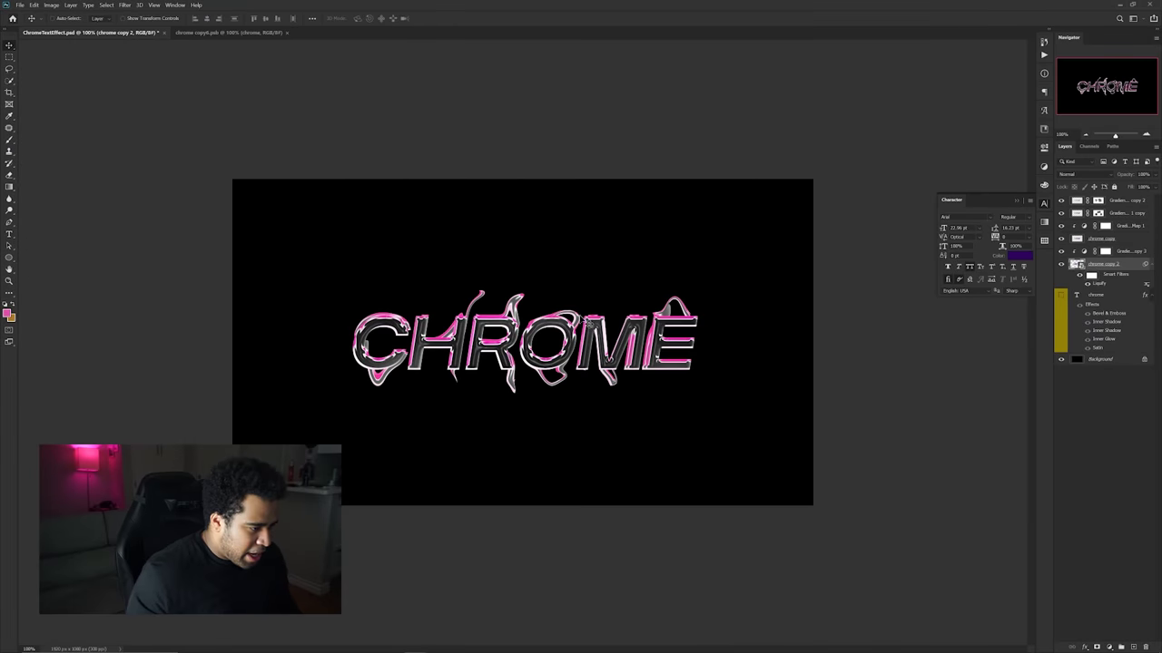
Step: Add a layer mask to chrome copy 2 and paint black with a hard brush over the warped strand above the H
scroll(516, 343, up, 1)
drag(385, 353, 483, 353)
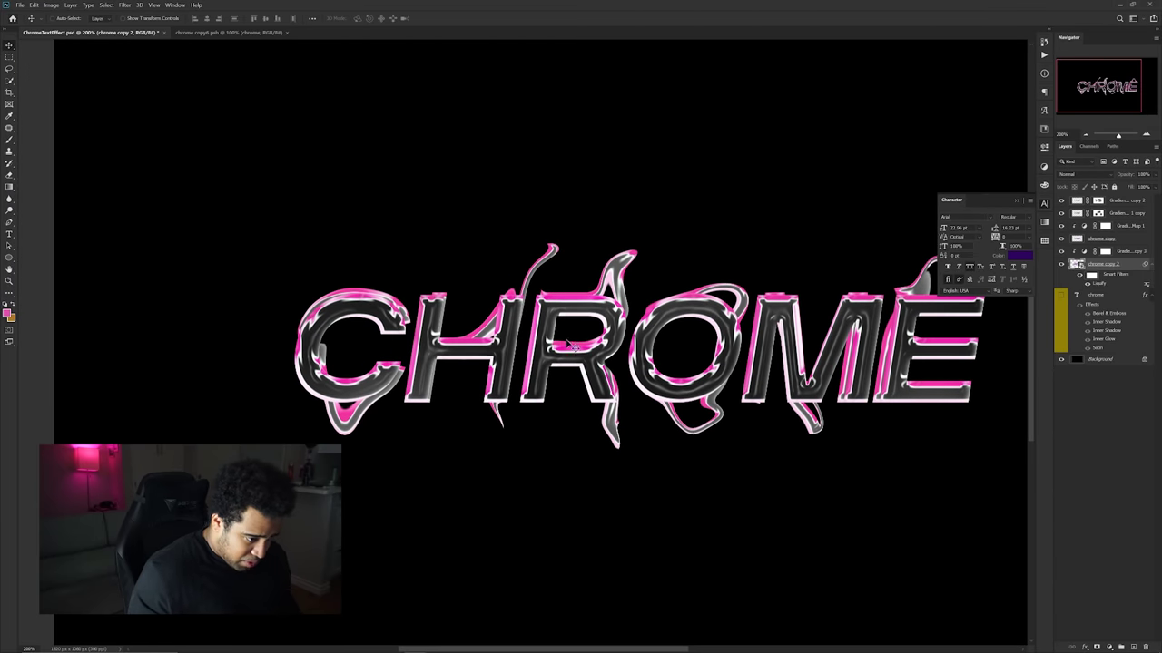
drag(629, 339, 604, 336)
scroll(637, 323, right, 3)
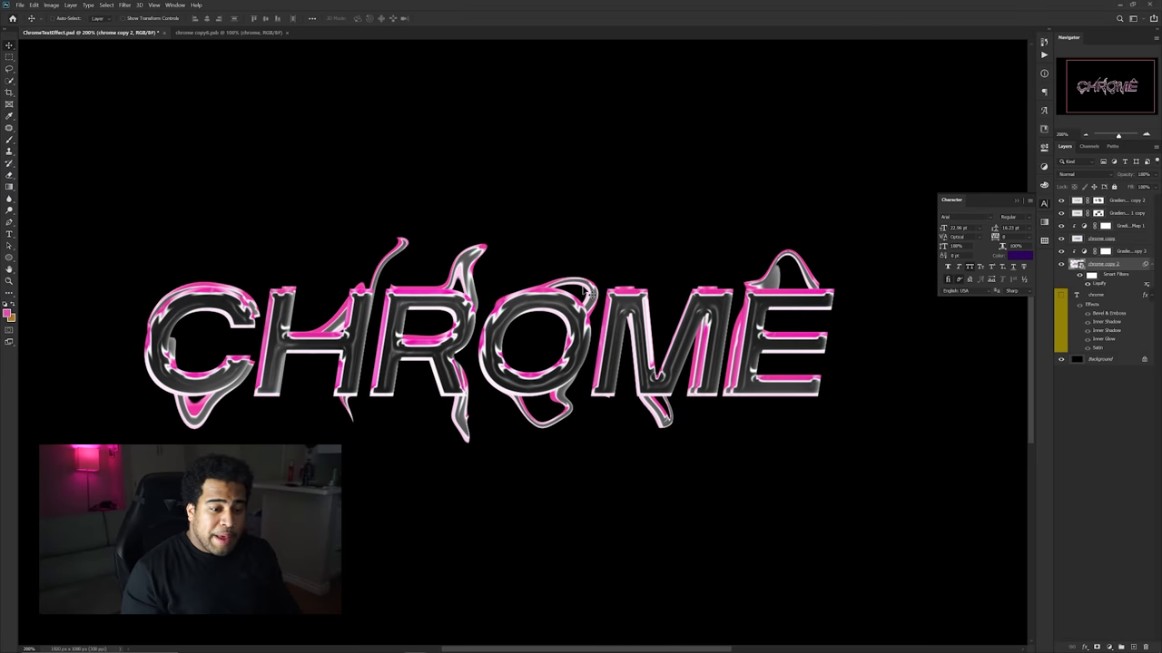
click(1098, 647)
key(b)
alt+right_click(379, 375)
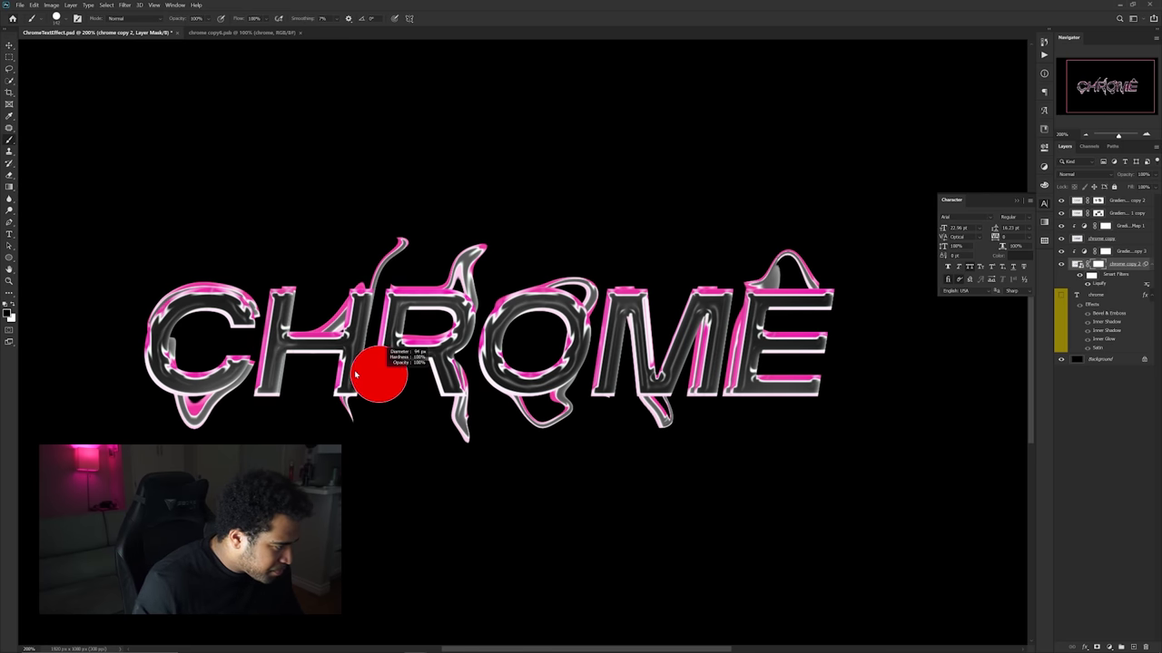
drag(339, 312, 337, 292)
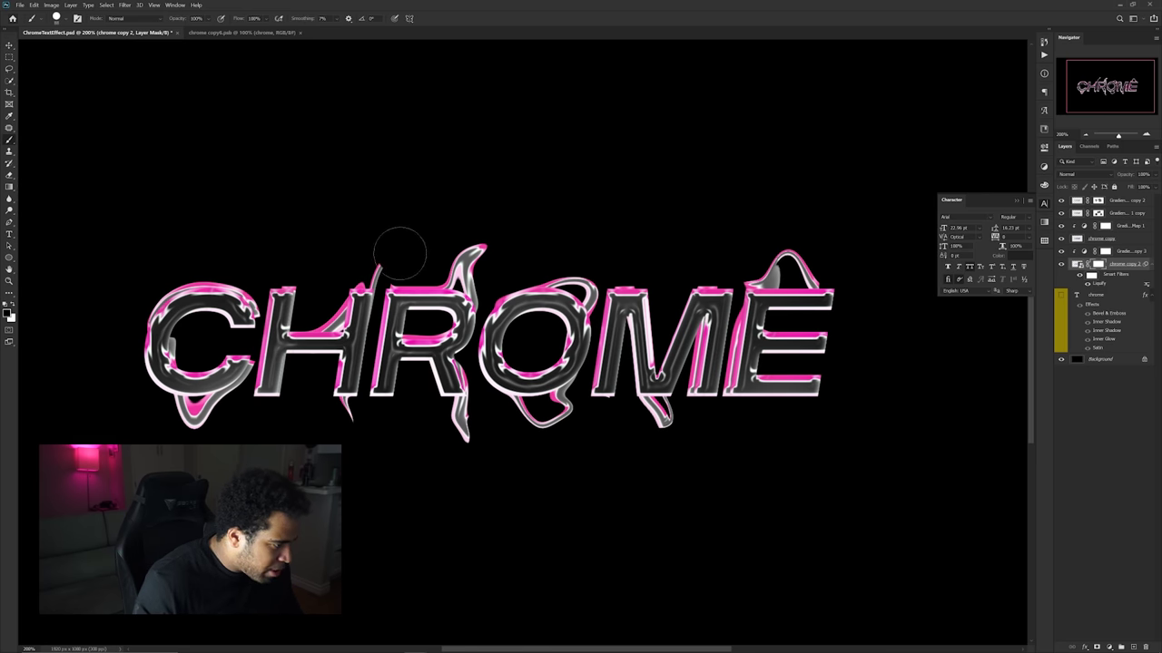
scroll(374, 275, up, 3)
drag(366, 308, 364, 354)
mouse_move(163, 303)
mouse_down()
mouse_move(249, 258)
mouse_move(564, 221)
mouse_up()
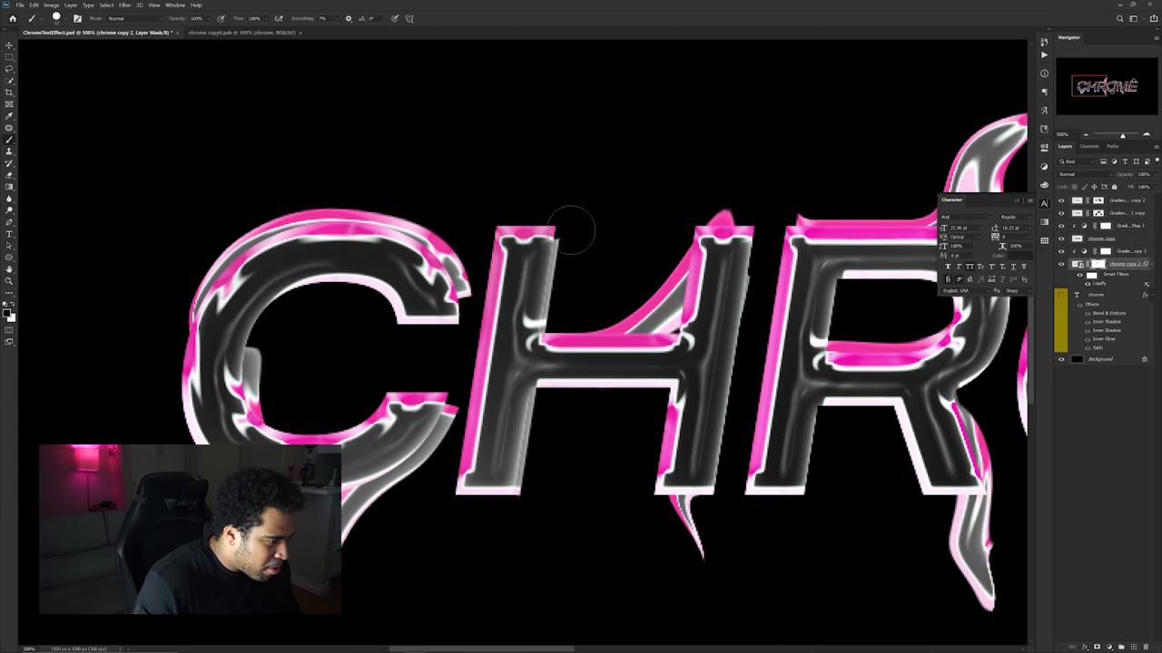
Step: Paint black on the mask to hide the warped edges around the upper outline and inside of the C
mouse_move(459, 273)
mouse_down()
mouse_move(424, 251)
mouse_move(276, 237)
mouse_move(222, 264)
mouse_move(197, 311)
mouse_move(201, 295)
mouse_move(186, 422)
mouse_up()
drag(338, 411, 265, 361)
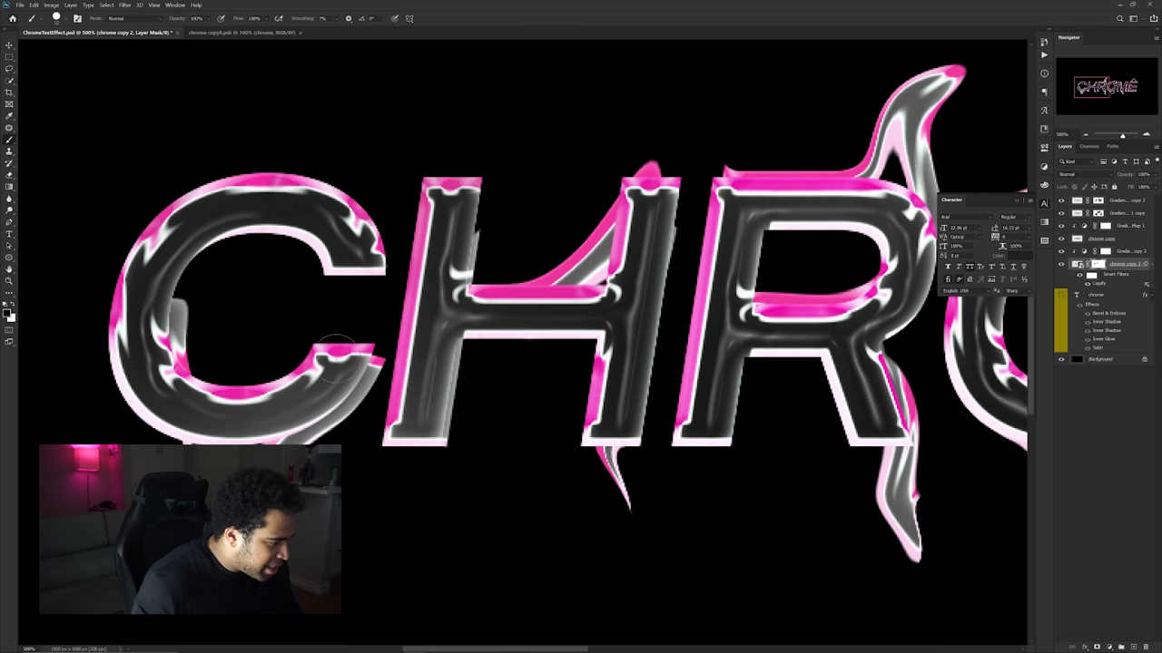
mouse_move(192, 314)
mouse_down()
mouse_move(182, 348)
mouse_move(193, 354)
mouse_up()
drag(298, 355, 204, 329)
drag(360, 374, 346, 368)
Step: Mask out the flare above the R and the stray warped edges around the M and E
drag(589, 159, 456, 292)
click(428, 238)
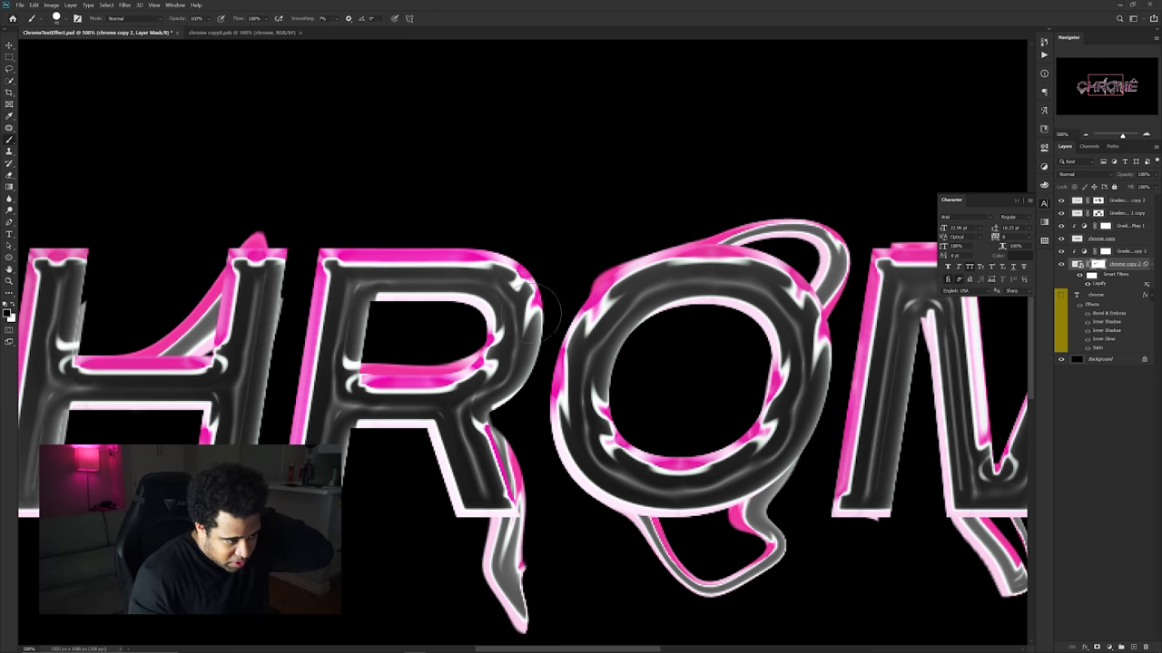
scroll(653, 375, down, 2)
drag(653, 374, 363, 325)
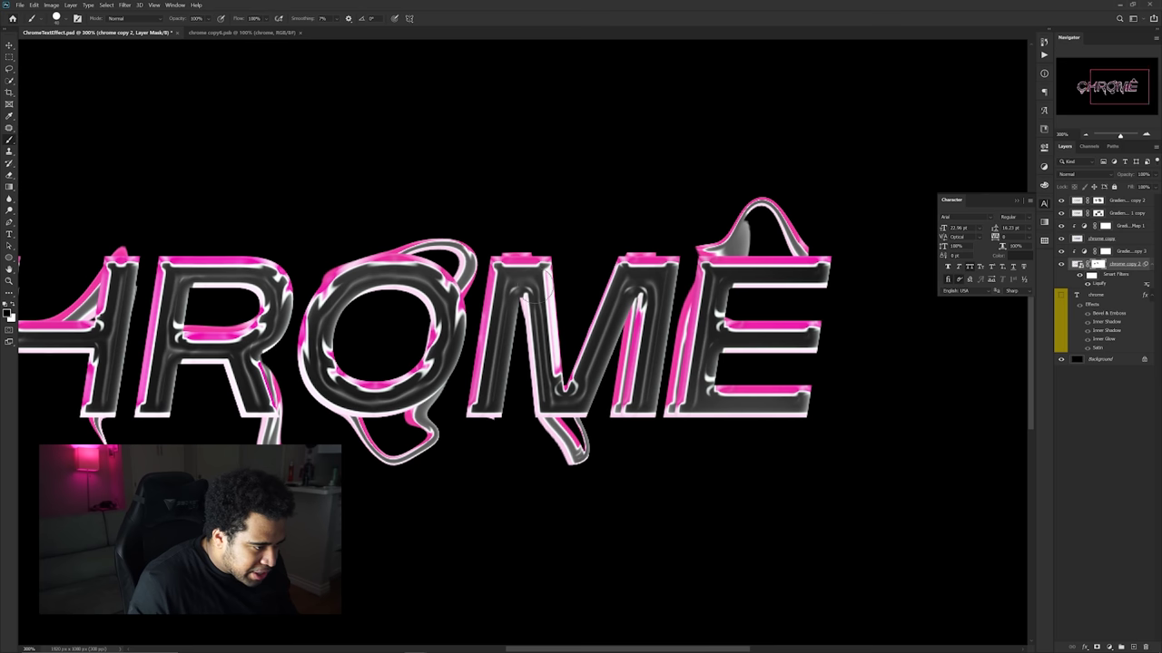
drag(649, 365, 574, 357)
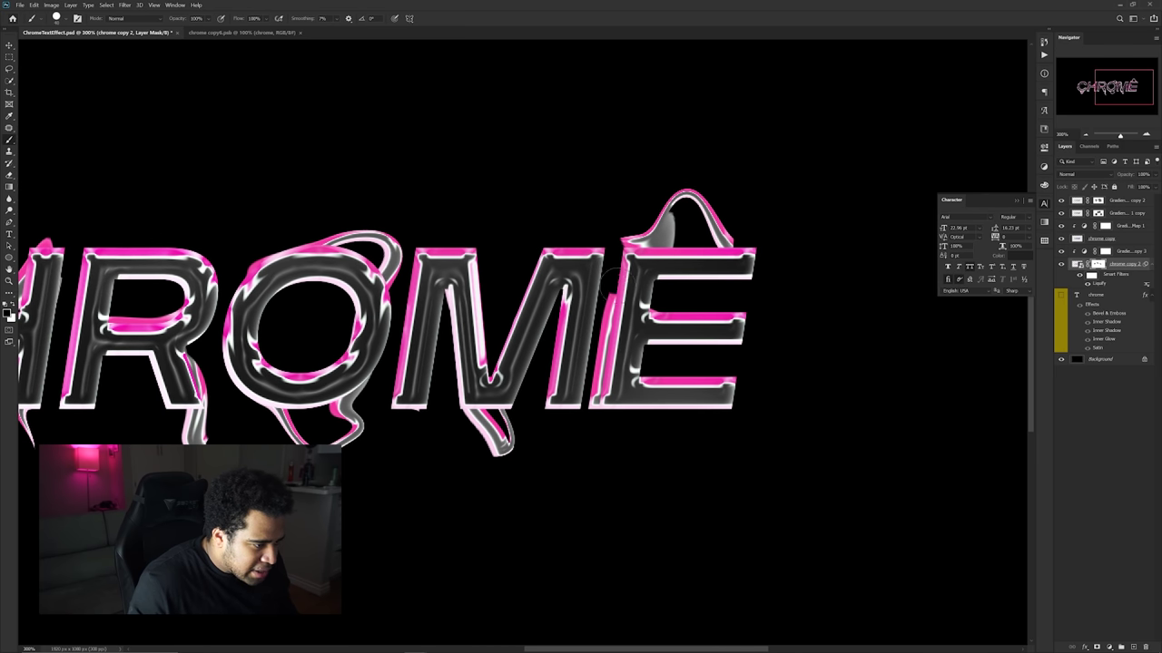
drag(605, 267, 600, 397)
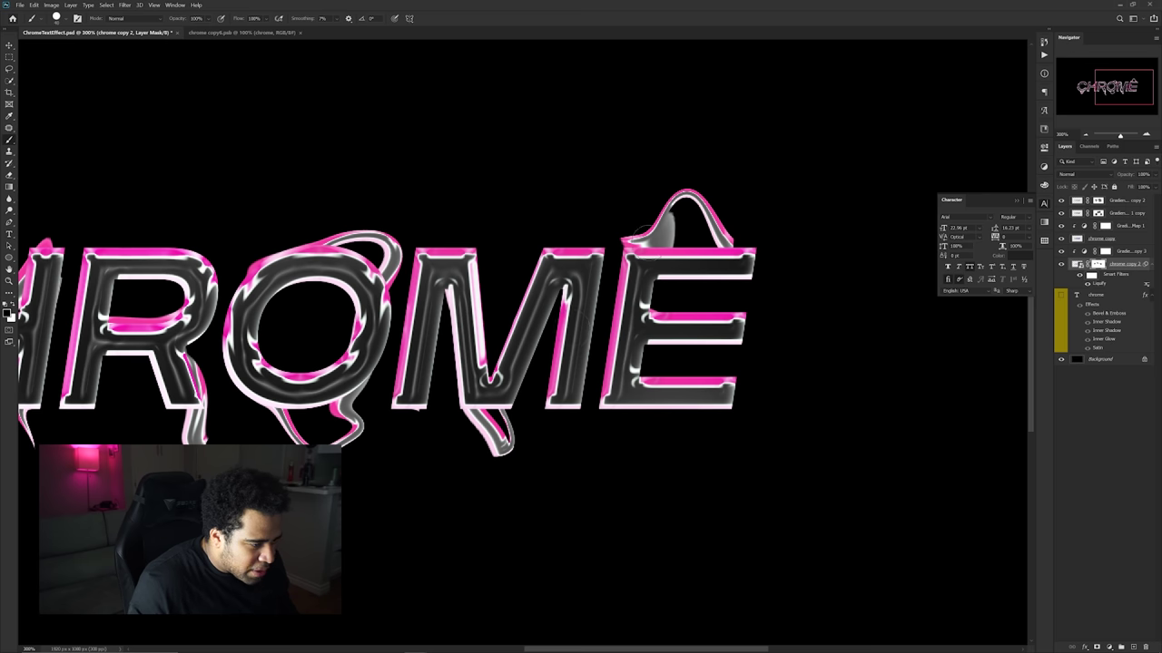
Step: Mask out the curved warped strand between the upper arms of the H
scroll(645, 243, down, 3)
scroll(629, 281, up, 1)
key(v)
scroll(566, 366, up, 1)
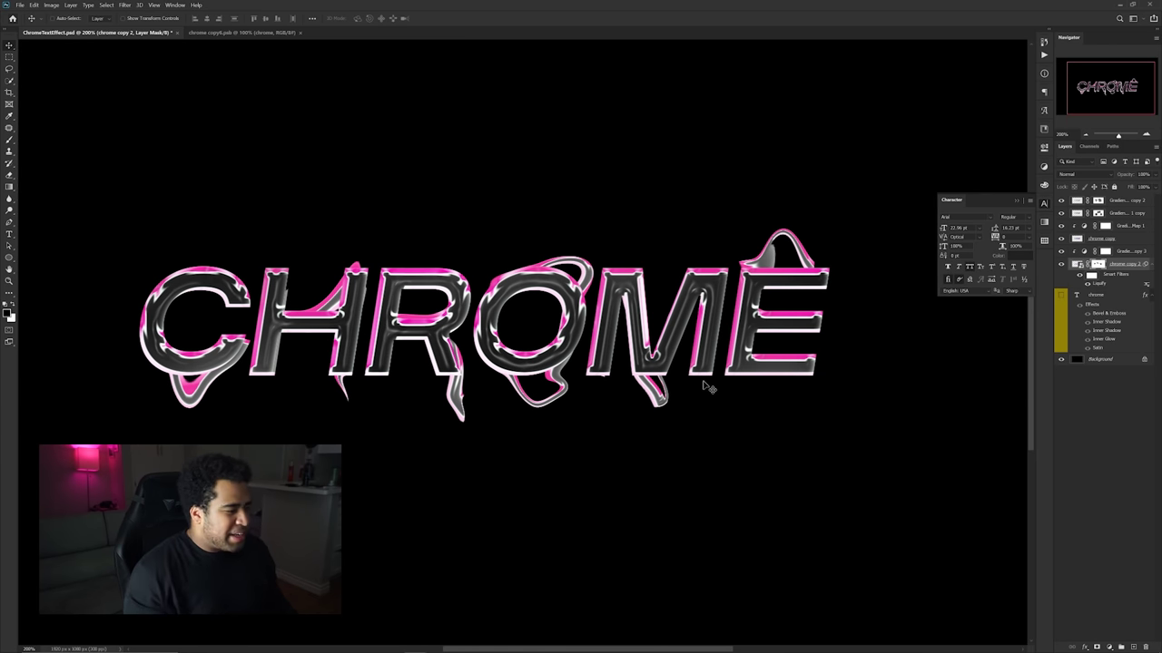
key(b)
scroll(299, 295, up, 3)
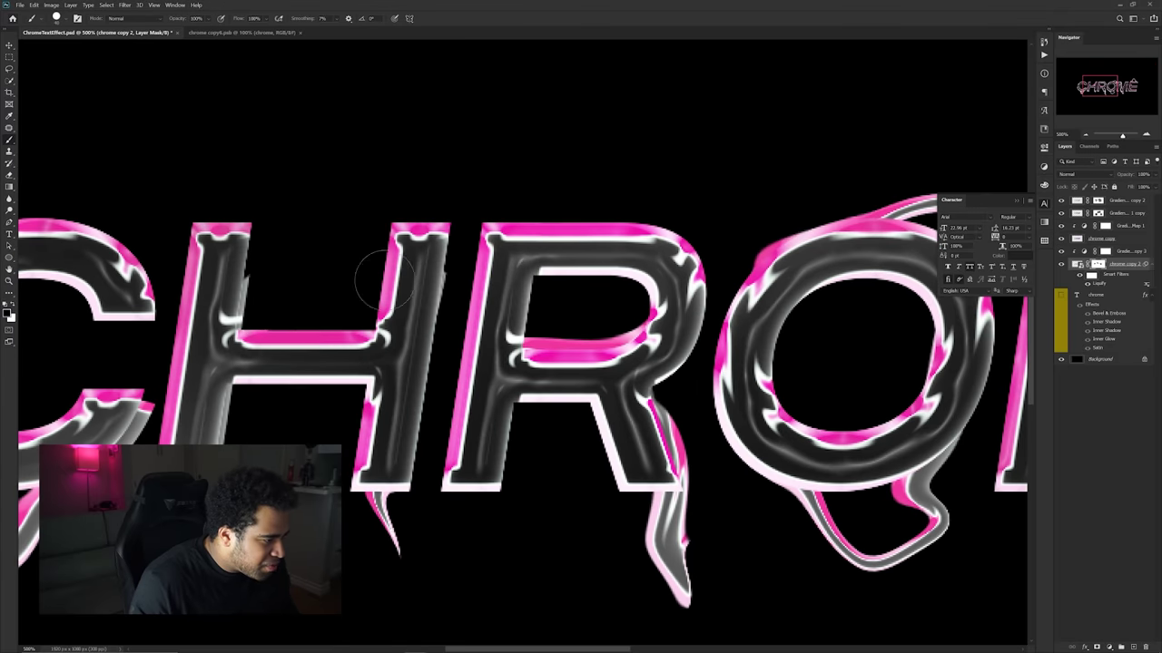
scroll(384, 323, down, 4)
key(v)
scroll(590, 346, up, 1)
scroll(601, 349, down, 1)
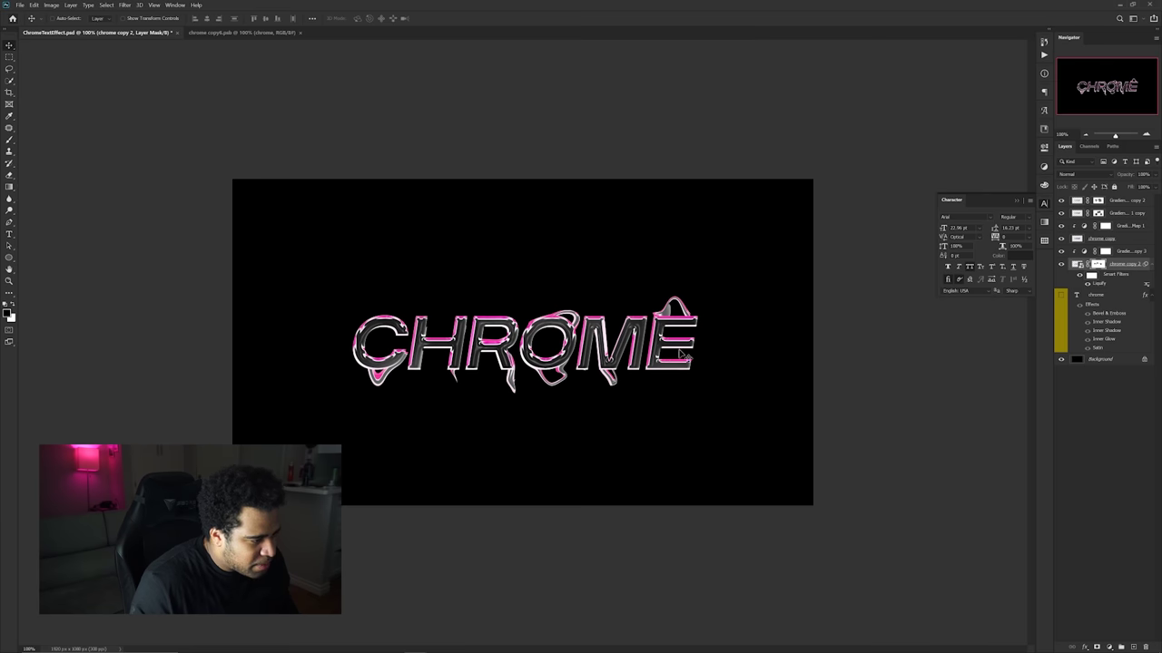
Step: Paint black on the chrome copy 2 mask to hide the warped arch above the E
scroll(606, 360, up, 3)
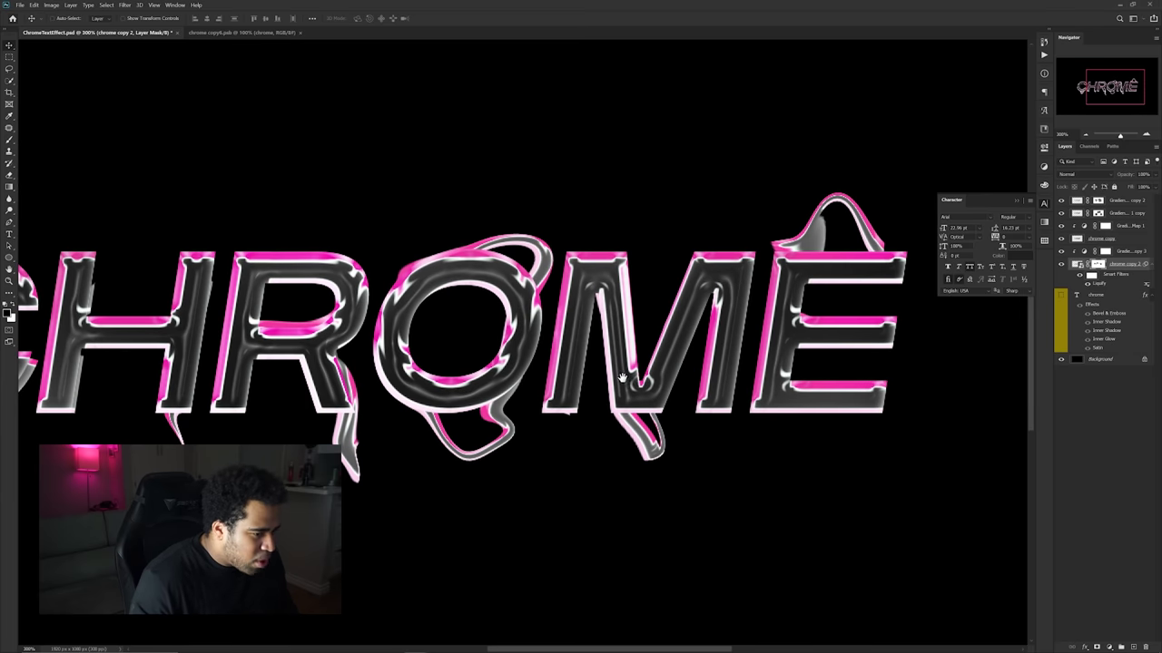
scroll(733, 334, down, 1)
key(b)
drag(786, 277, 749, 287)
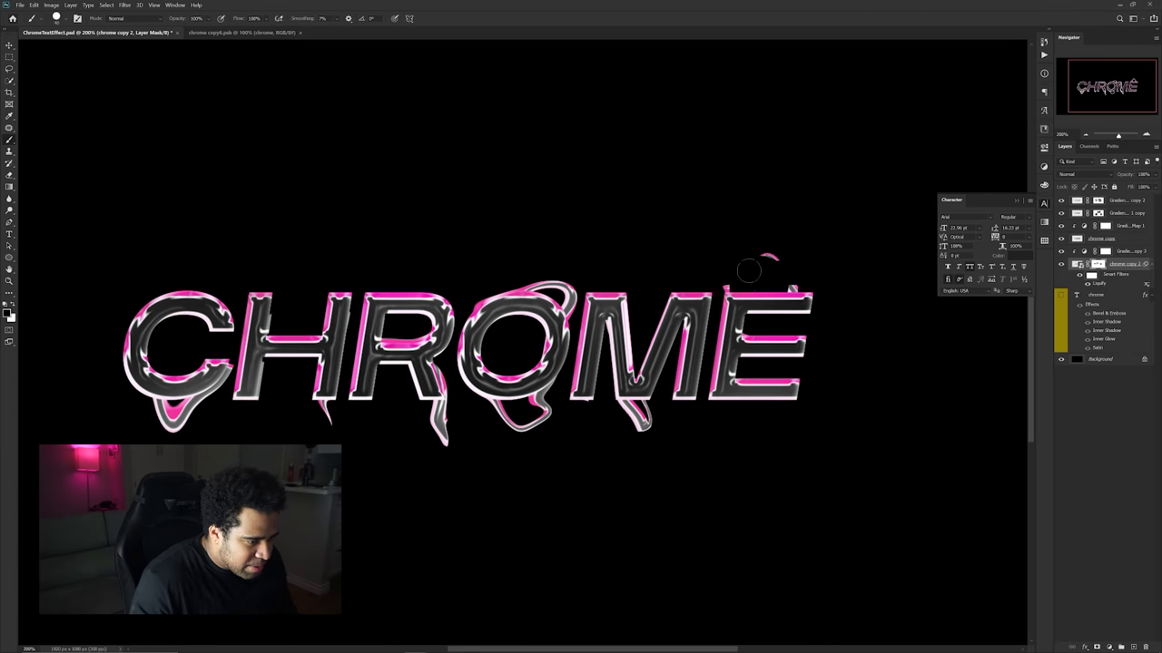
key(v)
scroll(708, 338, down, 1)
scroll(635, 341, up, 1)
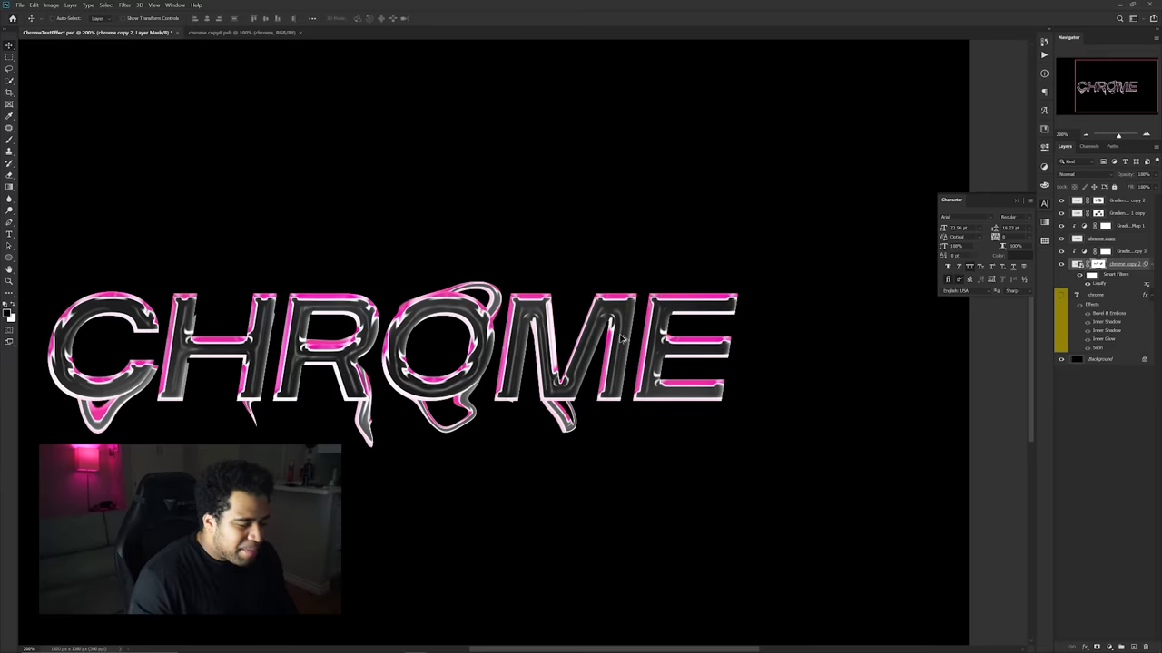
scroll(626, 340, down, 1)
Step: Compare the text with and without the gradient map clipped to chrome copy 2
click(1061, 252)
click(1061, 252)
click(1060, 252)
click(1061, 252)
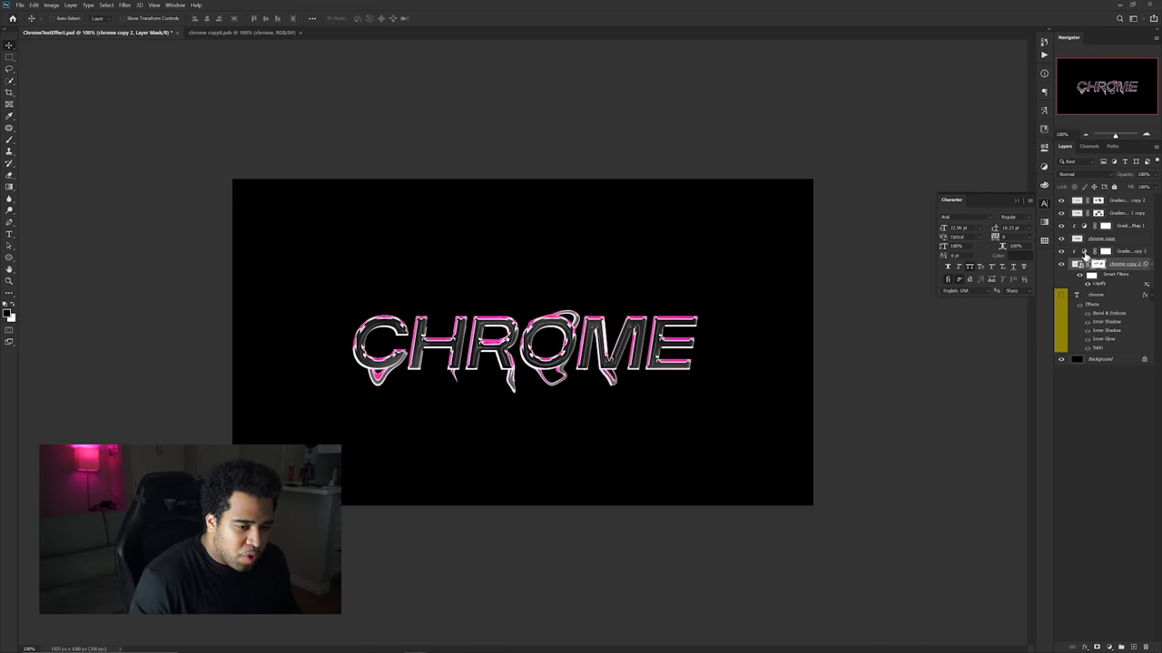
Step: Recolour the pink stop of the gradient map above chrome copy 2 to blue 38abfc
click(1083, 251)
click(968, 179)
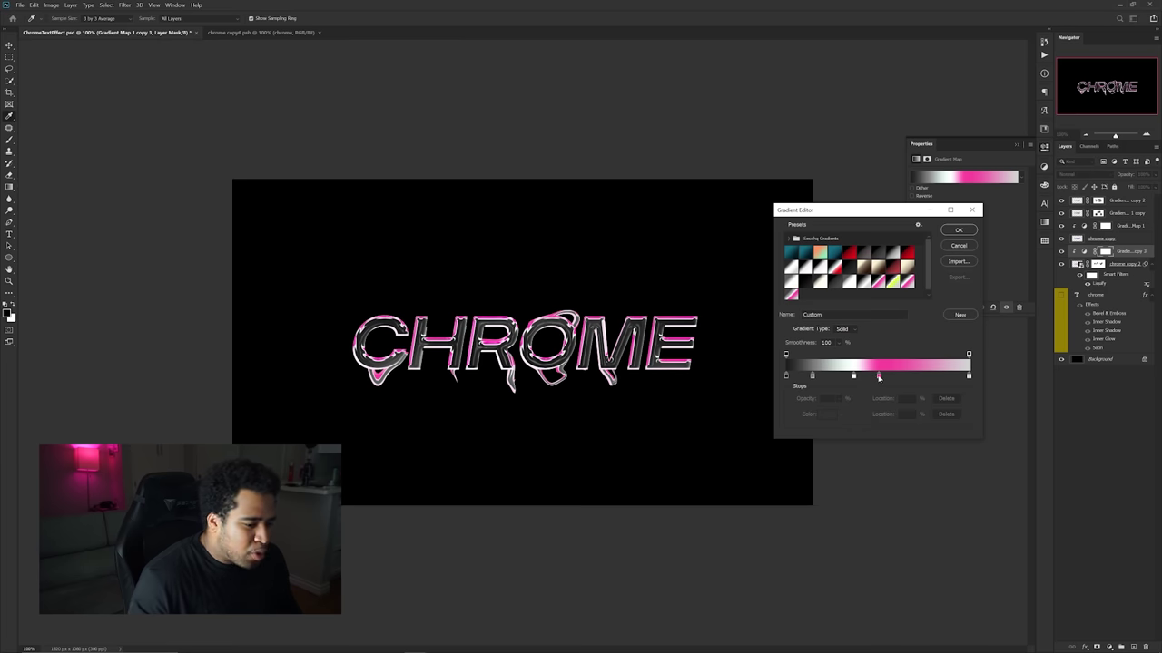
double_click(878, 382)
drag(843, 319, 847, 333)
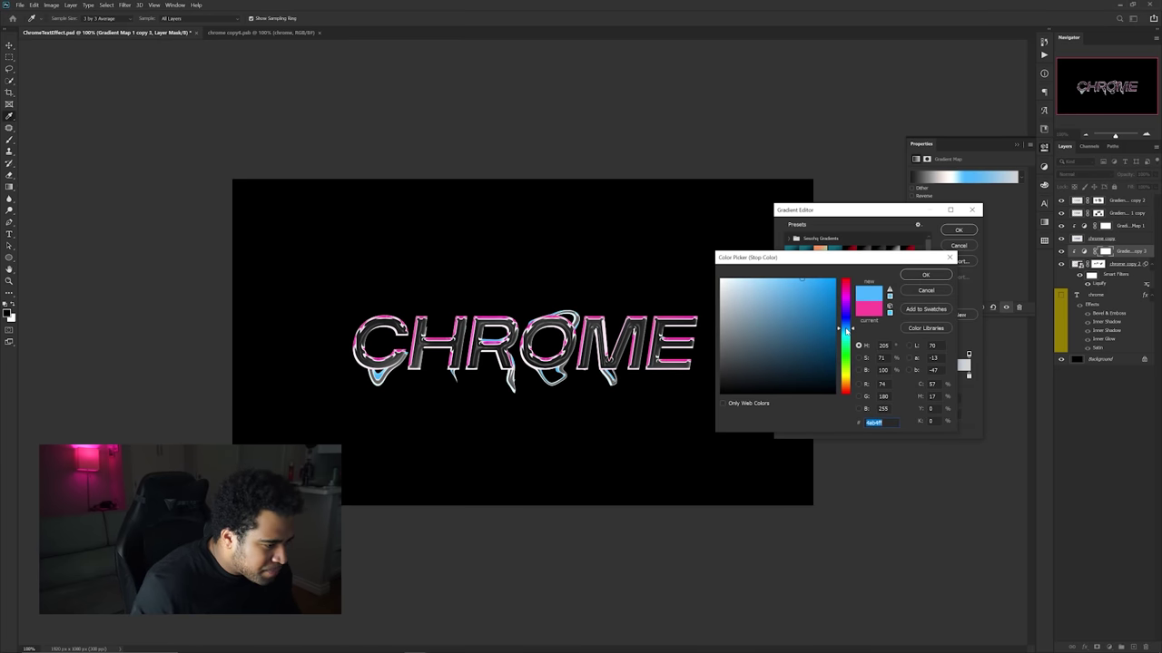
text(38abfc)
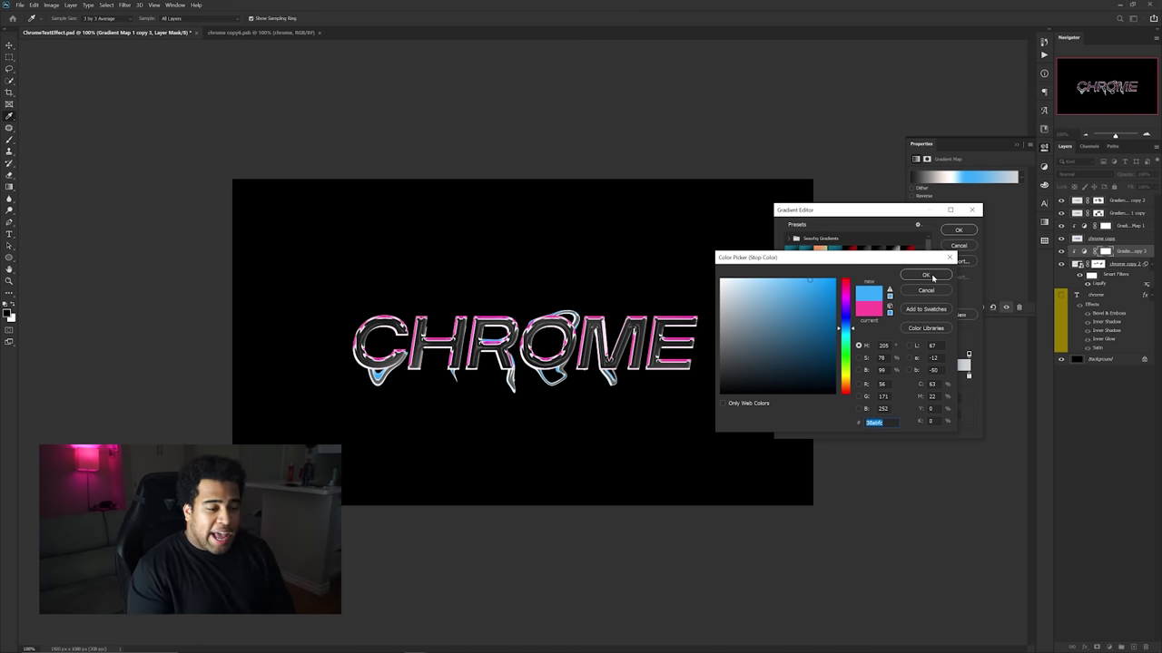
click(926, 275)
click(959, 230)
key(v)
scroll(498, 362, up, 1)
scroll(497, 362, down, 2)
scroll(497, 362, up, 1)
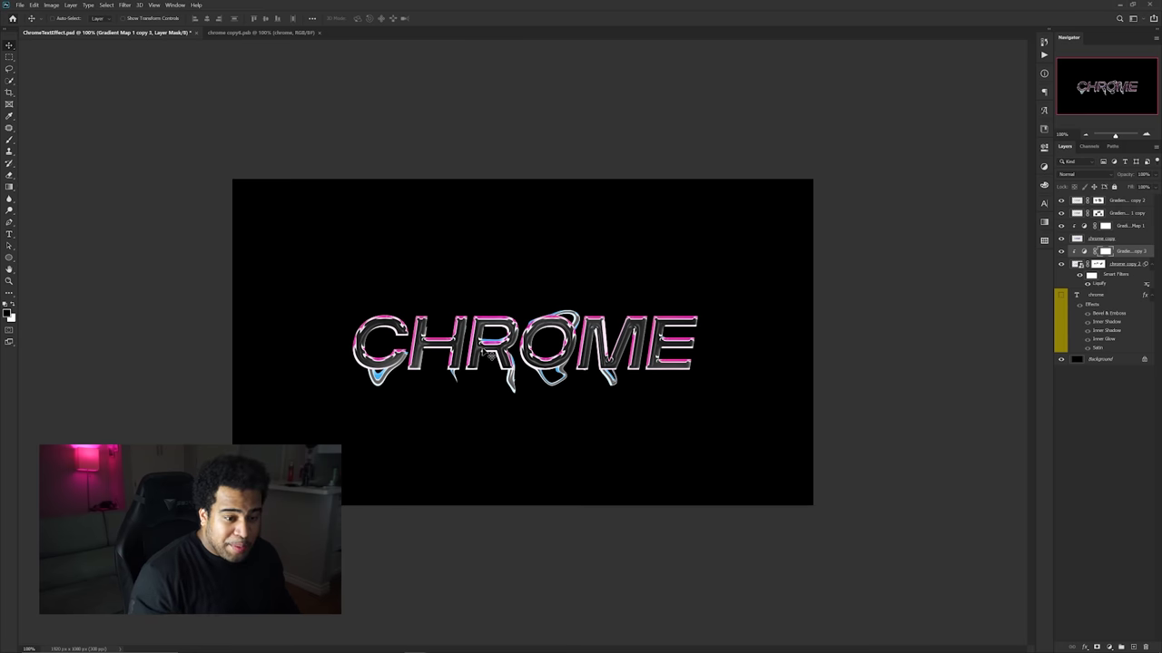
Step: Add a new layer at the top of the stack and set the brush colour to a darker magenta
click(1099, 201)
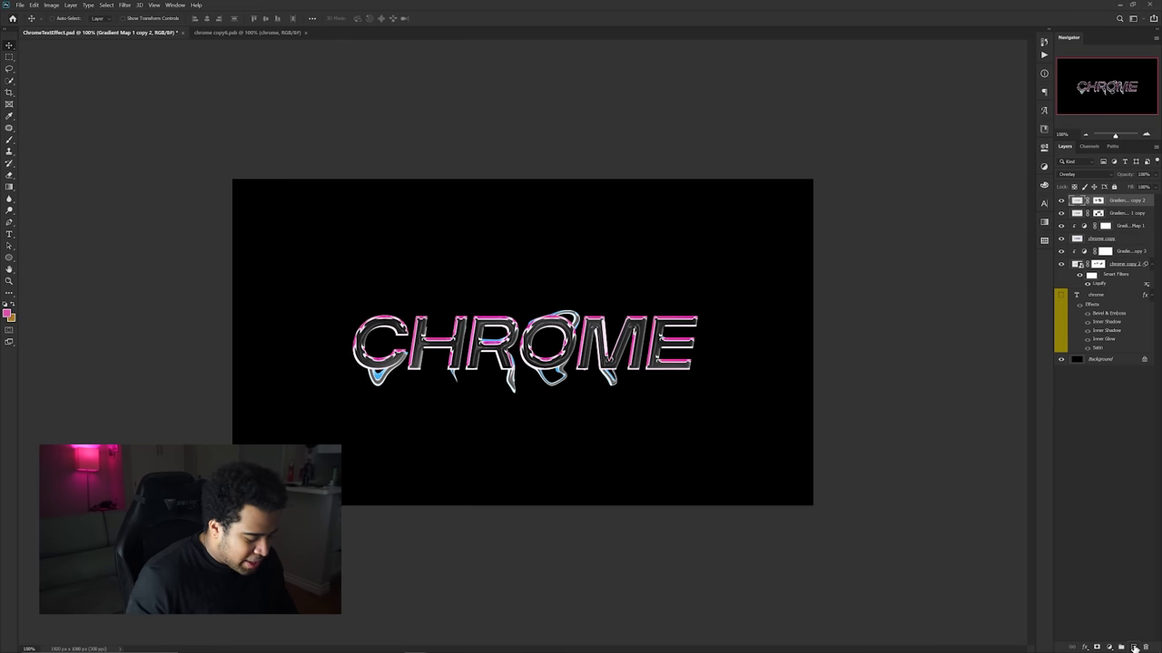
click(1133, 647)
key(b)
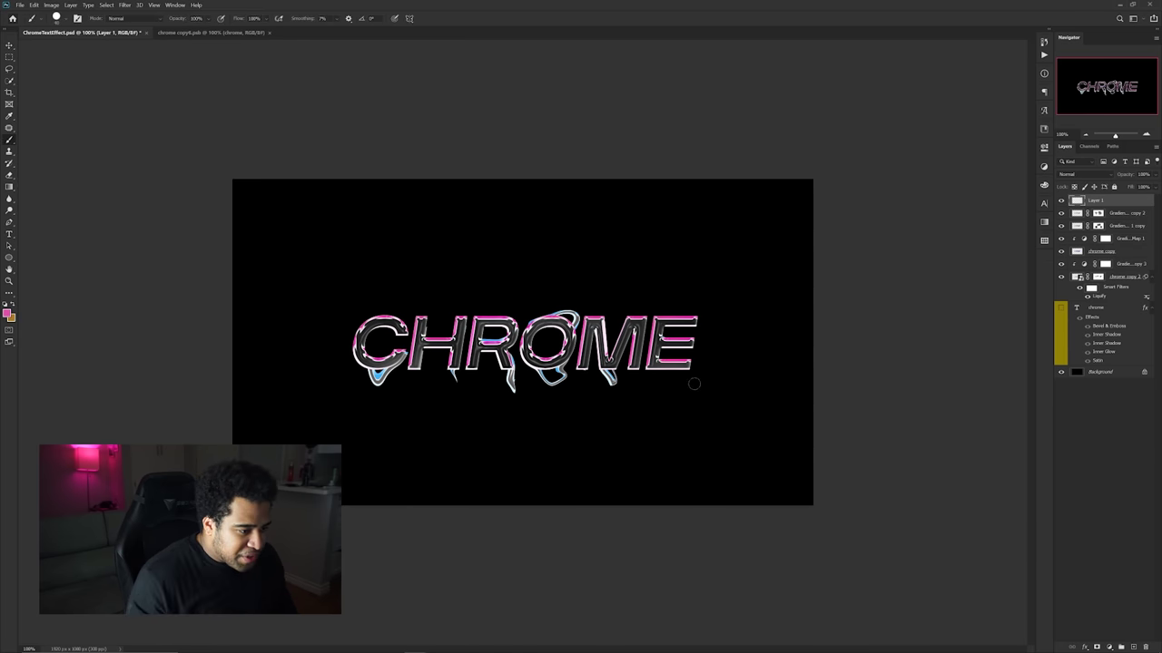
scroll(625, 334, up, 7)
drag(620, 338, 620, 340)
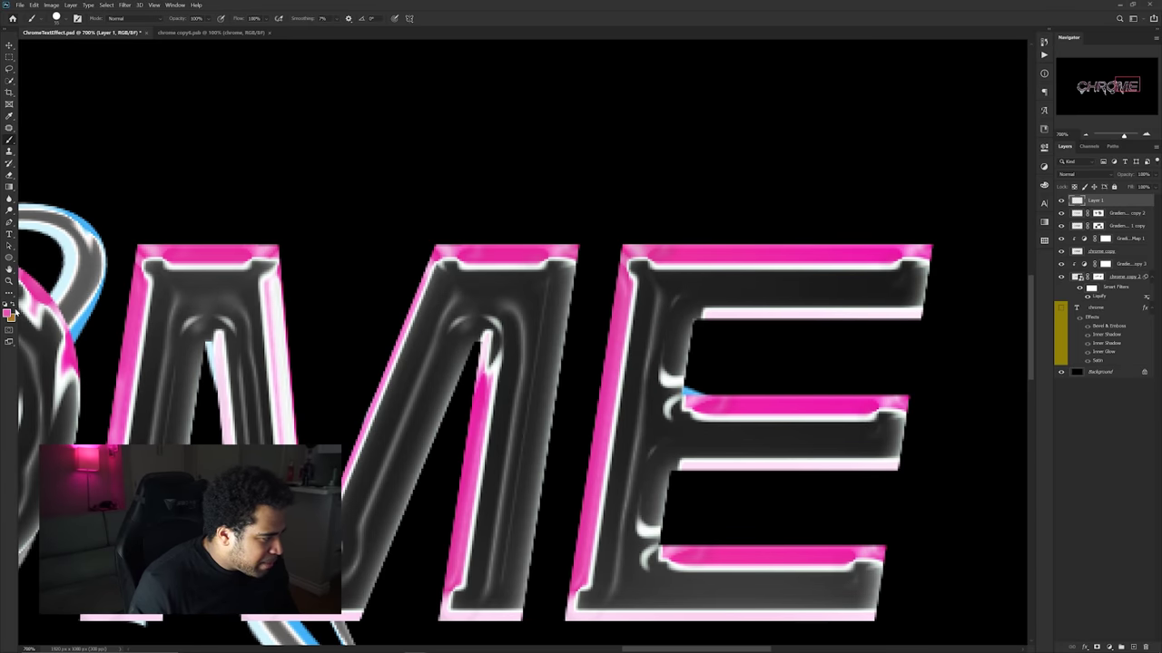
click(8, 313)
drag(800, 291, 804, 322)
click(925, 274)
Step: Set the brush to a small, soft tip with 0% hardness
alt+right_click(703, 264)
alt+right_click(637, 457)
alt+right_click(654, 355)
right_click(633, 308)
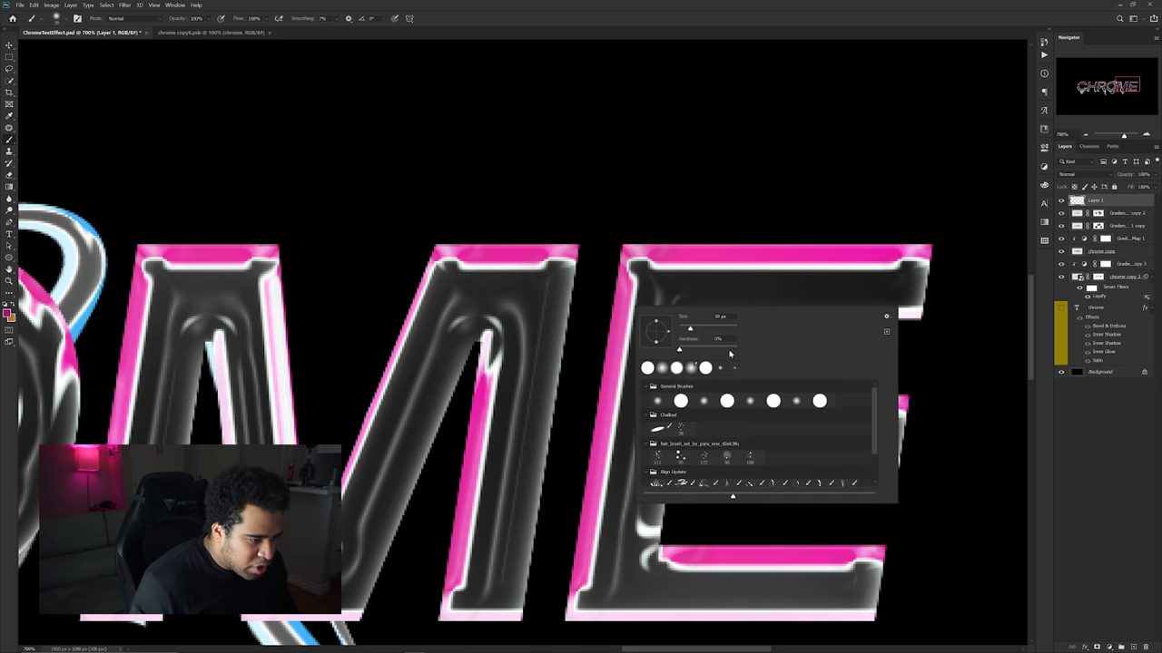
alt+right_click(637, 284)
Step: Try wide straight magenta strokes down the E's left stem and undo them
click(623, 290)
shift+click(579, 560)
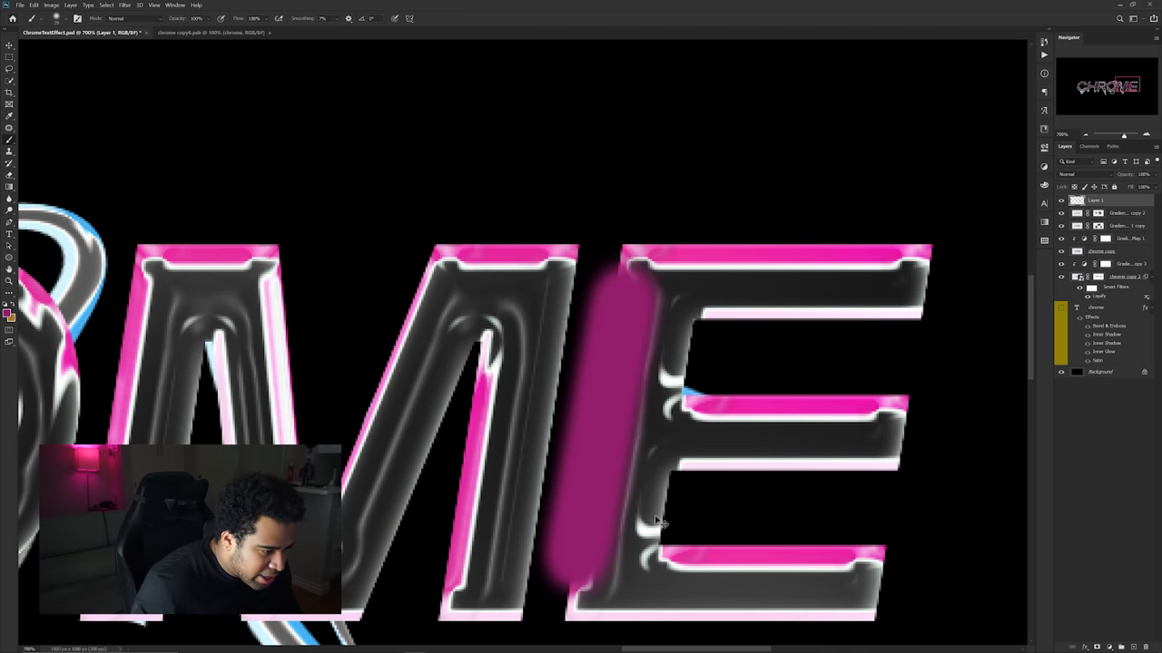
key(ctrl+z)
key(ctrl+z)
click(624, 287)
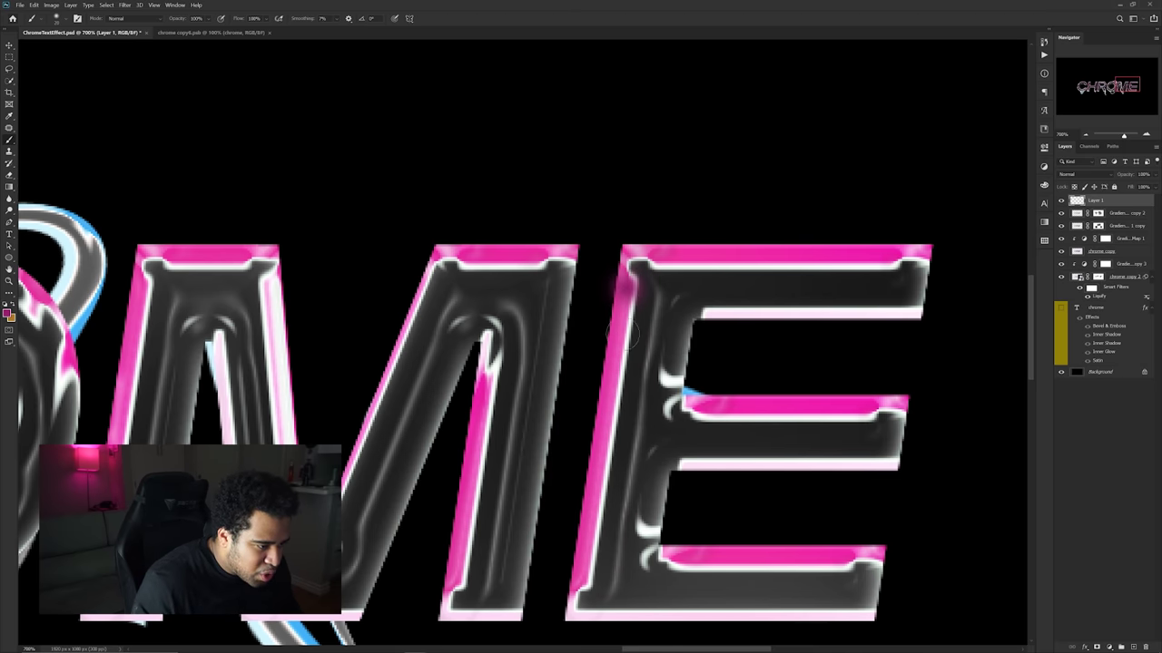
shift+click(582, 561)
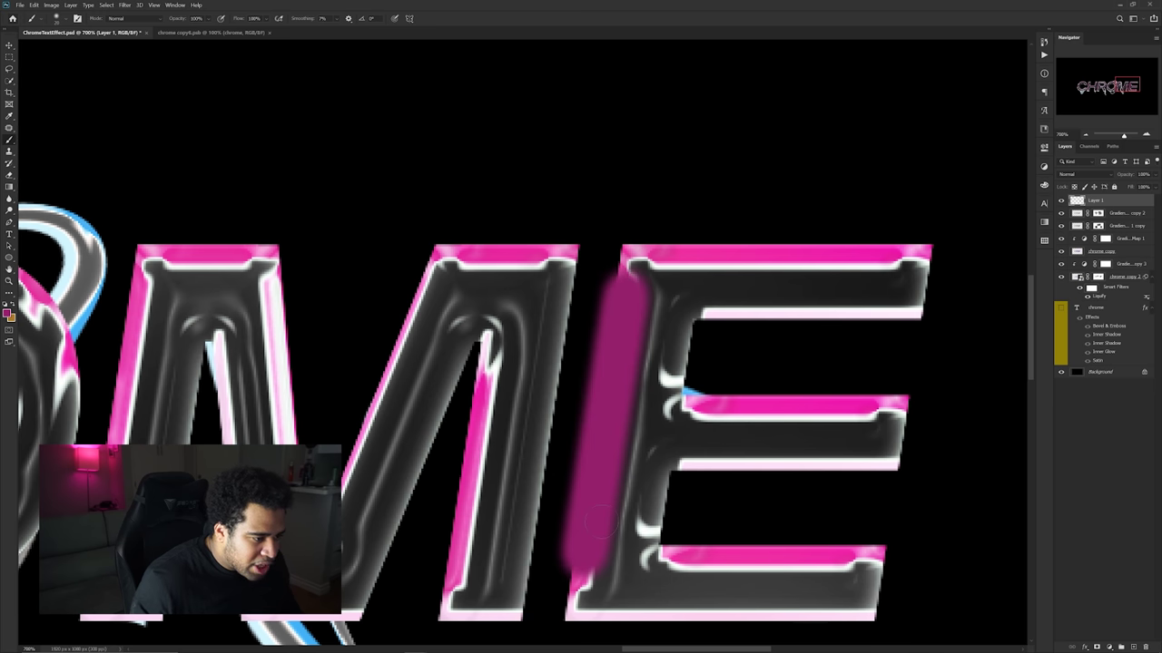
key(ctrl+z)
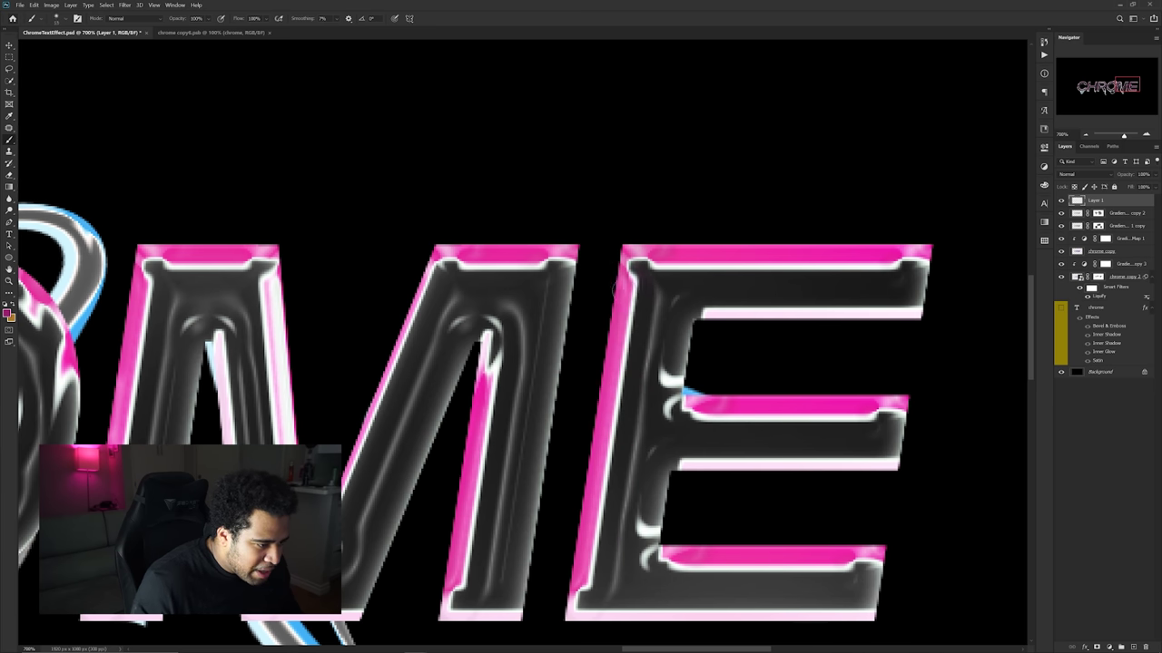
Step: Paint a narrow magenta stroke down the E's left stem and set the layer's blend mode to Linear Dodge (Add)
shift+click(586, 538)
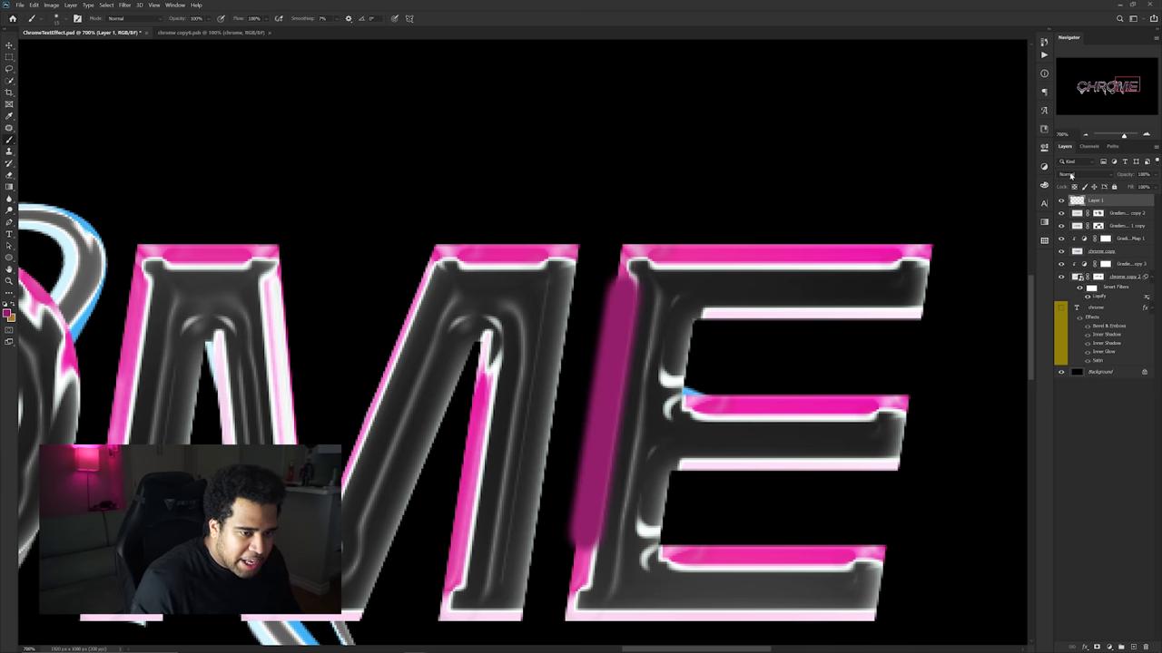
click(1072, 176)
click(1080, 261)
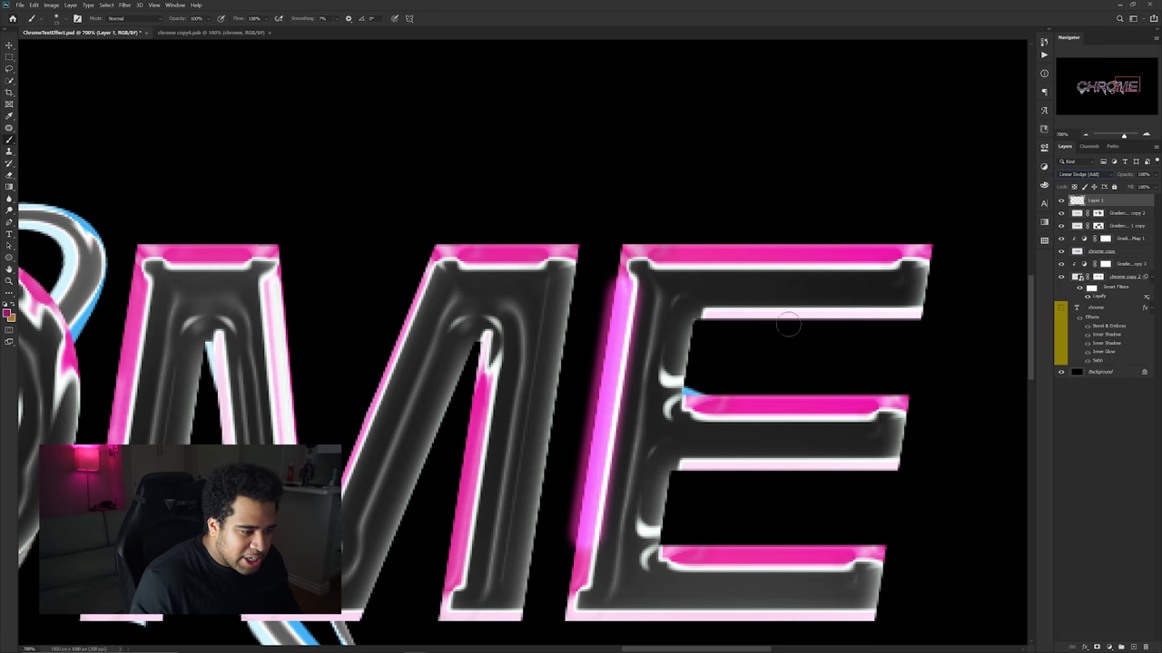
Step: Paint magenta glow along the E's middle arm and the pink edge of the M's right stem
drag(726, 406, 898, 407)
key(ctrl+z)
drag(765, 408, 897, 407)
drag(765, 407, 1027, 350)
click(723, 399)
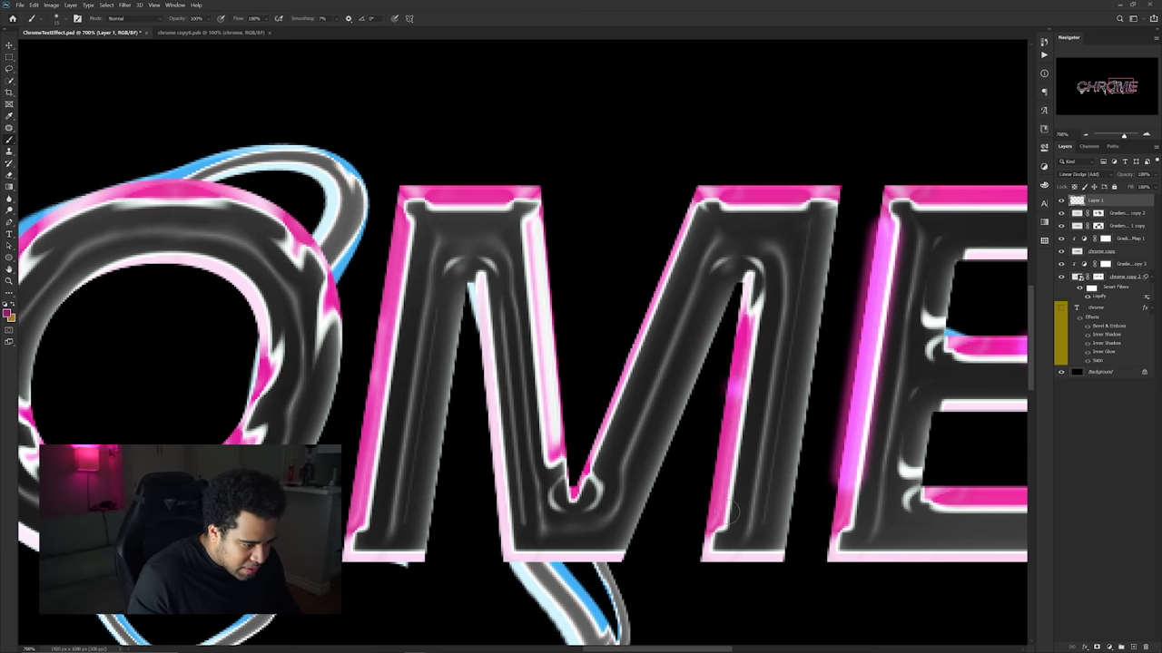
Step: Paint magenta glow across the M's upper-left cap and down the edge of its first diagonal
scroll(731, 395, left, 5)
scroll(731, 396, down, 1)
drag(750, 154, 642, 162)
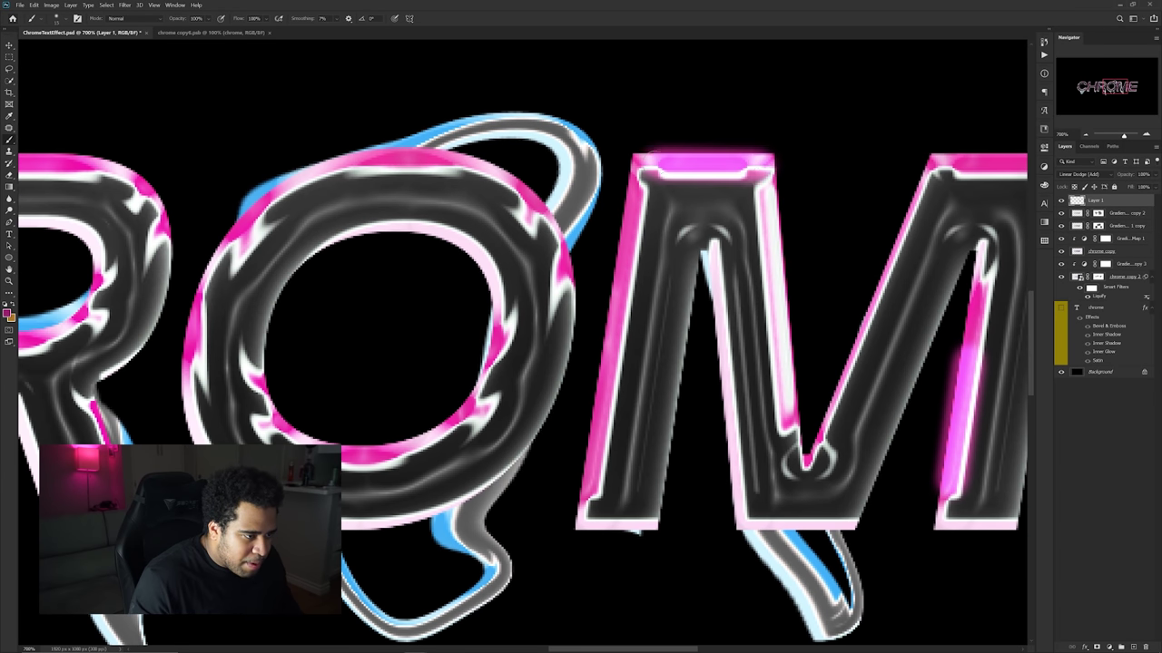
mouse_move(765, 177)
mouse_down()
mouse_move(781, 314)
mouse_move(696, 333)
mouse_move(773, 336)
mouse_up()
Step: Paint magenta glow along the O's lower inner rim and its upper-right edge, undoing stray strokes
scroll(695, 330, left, 6)
scroll(695, 329, down, 1)
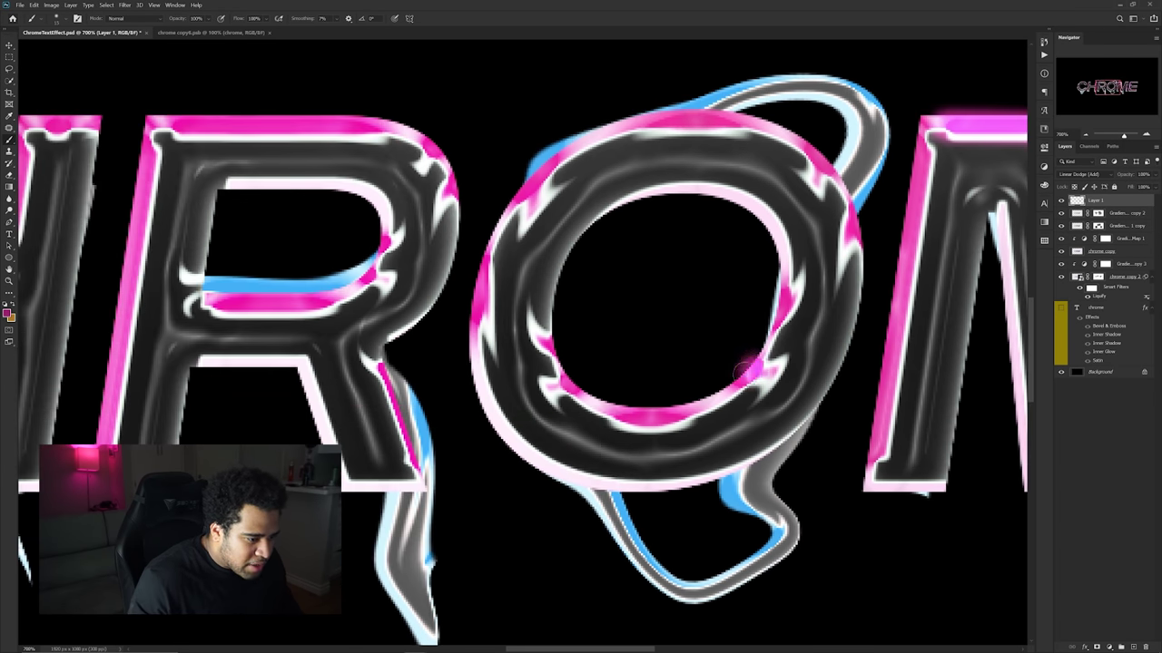
mouse_move(757, 374)
mouse_down()
mouse_move(694, 419)
mouse_move(609, 413)
mouse_up()
scroll(641, 381, down, 3)
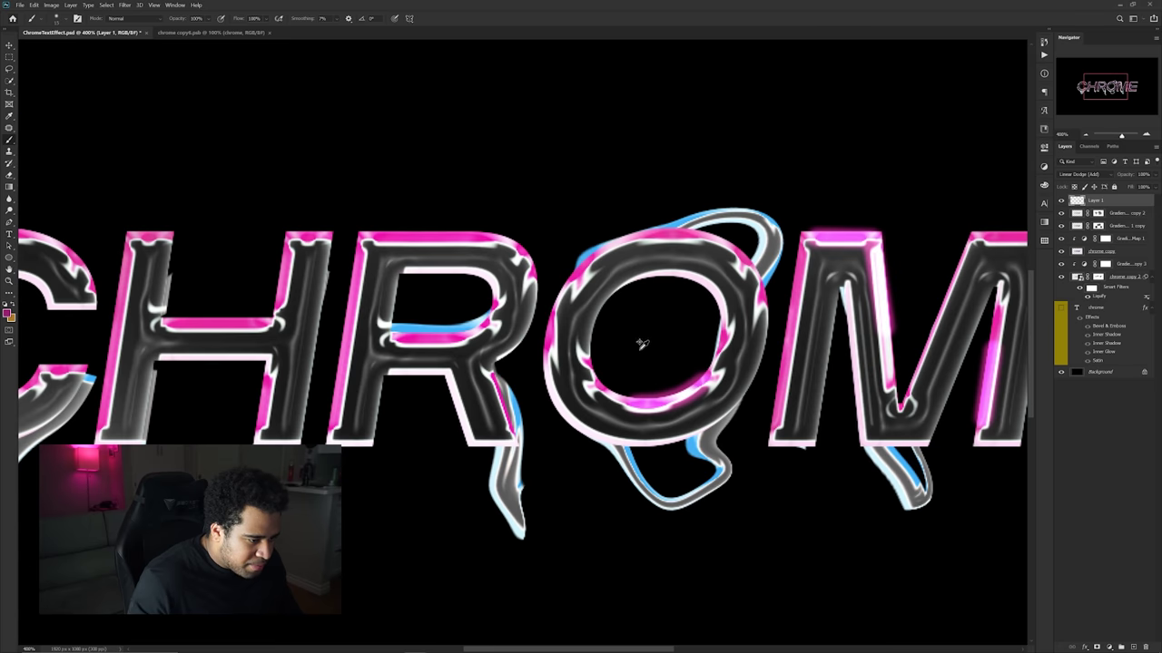
scroll(644, 339, up, 3)
drag(546, 279, 624, 227)
key(ctrl+z)
mouse_move(704, 208)
mouse_down()
mouse_move(613, 227)
mouse_move(574, 254)
mouse_up()
key(ctrl+z)
mouse_move(786, 234)
mouse_down()
mouse_move(813, 261)
mouse_move(720, 205)
mouse_up()
Step: Paint magenta glow along the bottom of the R's bowl and down its left stem
drag(721, 250, 991, 205)
drag(606, 262, 614, 263)
mouse_move(559, 316)
mouse_down()
mouse_move(673, 314)
mouse_move(693, 301)
mouse_up()
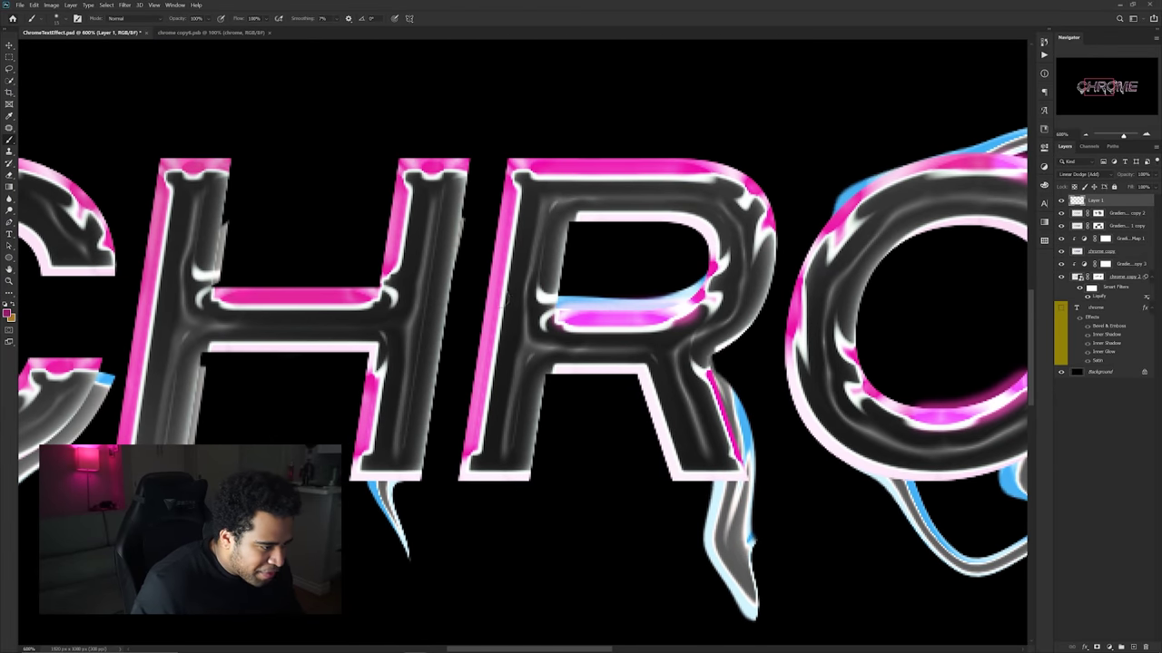
drag(490, 238, 463, 454)
Step: Paint magenta glow on the H's crossbar and right stem and along the C's top and lower inner curve
drag(399, 382, 564, 378)
mouse_move(434, 283)
mouse_down()
mouse_move(539, 276)
mouse_move(569, 179)
mouse_up()
drag(448, 279, 792, 270)
mouse_move(537, 359)
mouse_down()
mouse_move(601, 351)
mouse_move(466, 392)
mouse_move(374, 383)
mouse_up()
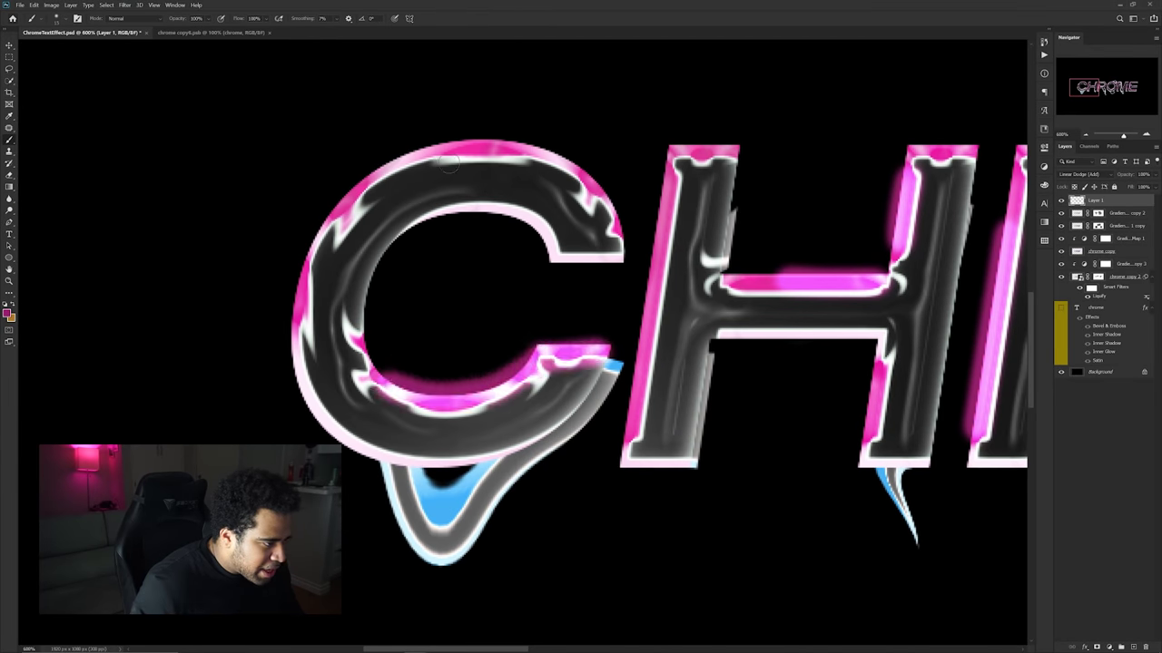
scroll(537, 189, down, 5)
key(v)
scroll(528, 334, up, 1)
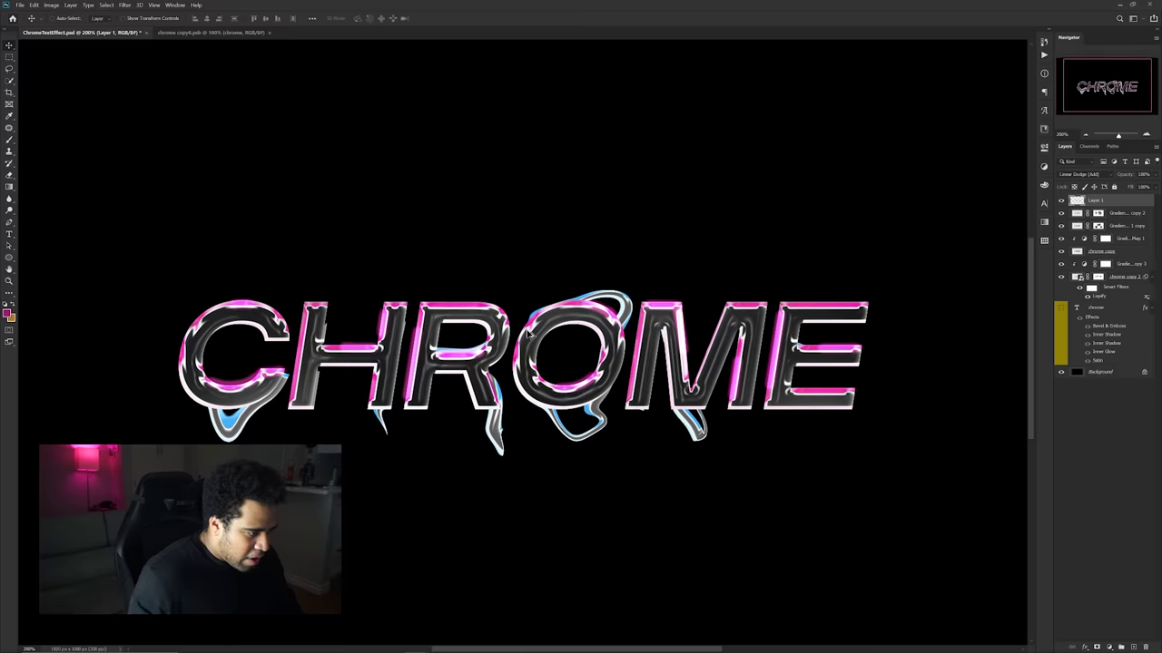
key(ctrl+minus)
key(ctrl+plus)
key(ctrl+minus)
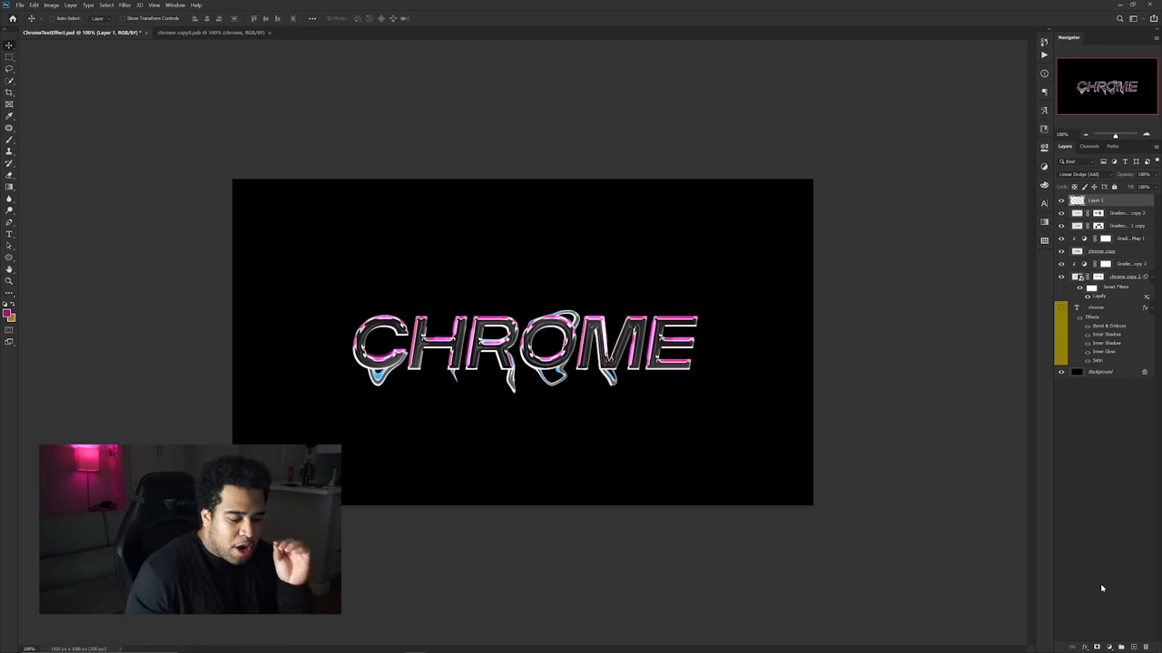
Step: Add another new layer on top and set the brush colour to a dark blue based on the warped edges' blue
click(1134, 647)
key(b)
scroll(556, 319, up, 6)
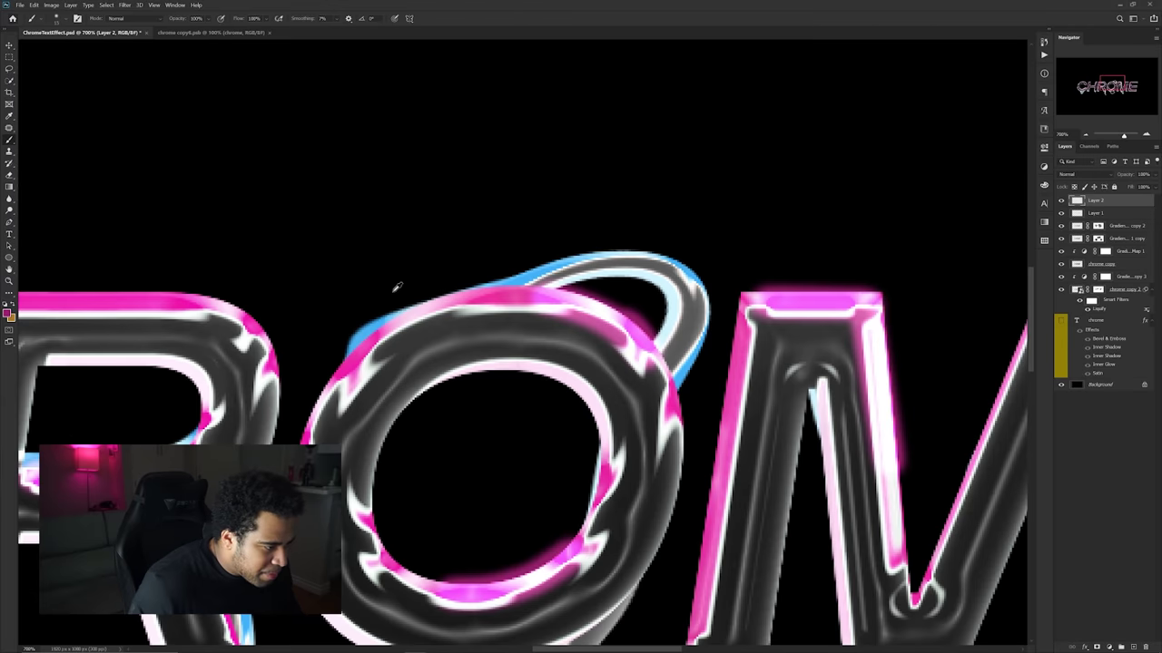
click(9, 312)
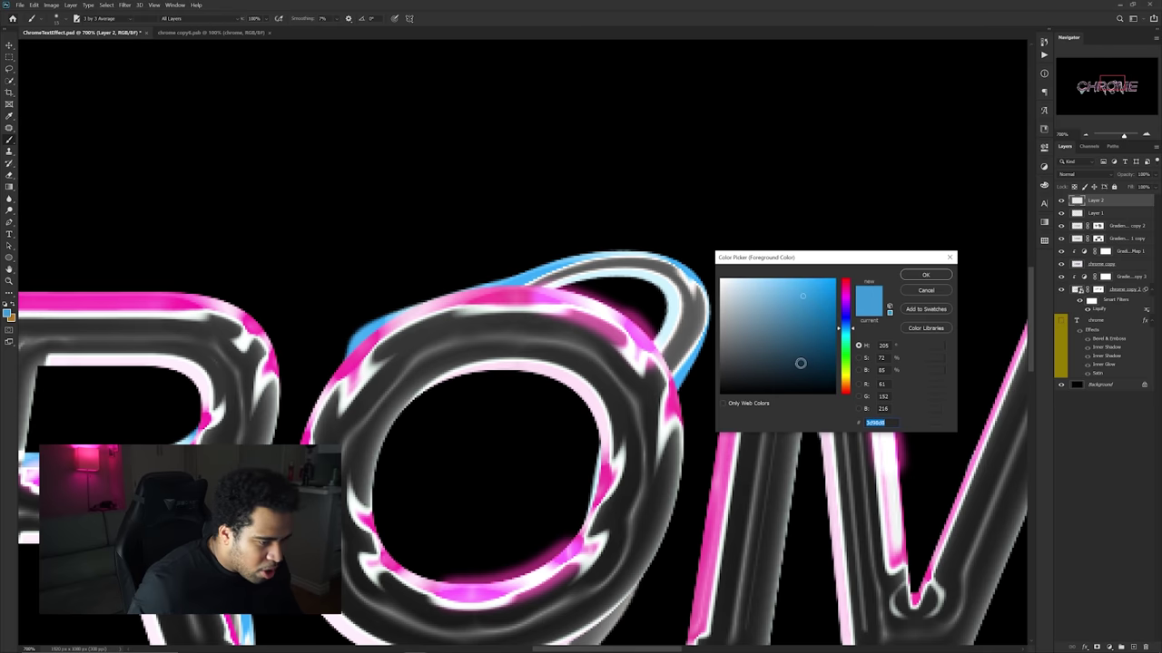
click(924, 275)
Step: Enlarge the soft brush and dab large blue glows over the H, the O and the M
key(ctrl+minus)
key(ctrl+minus)
key(ctrl+minus)
key(ctrl+minus)
drag(499, 276, 627, 476)
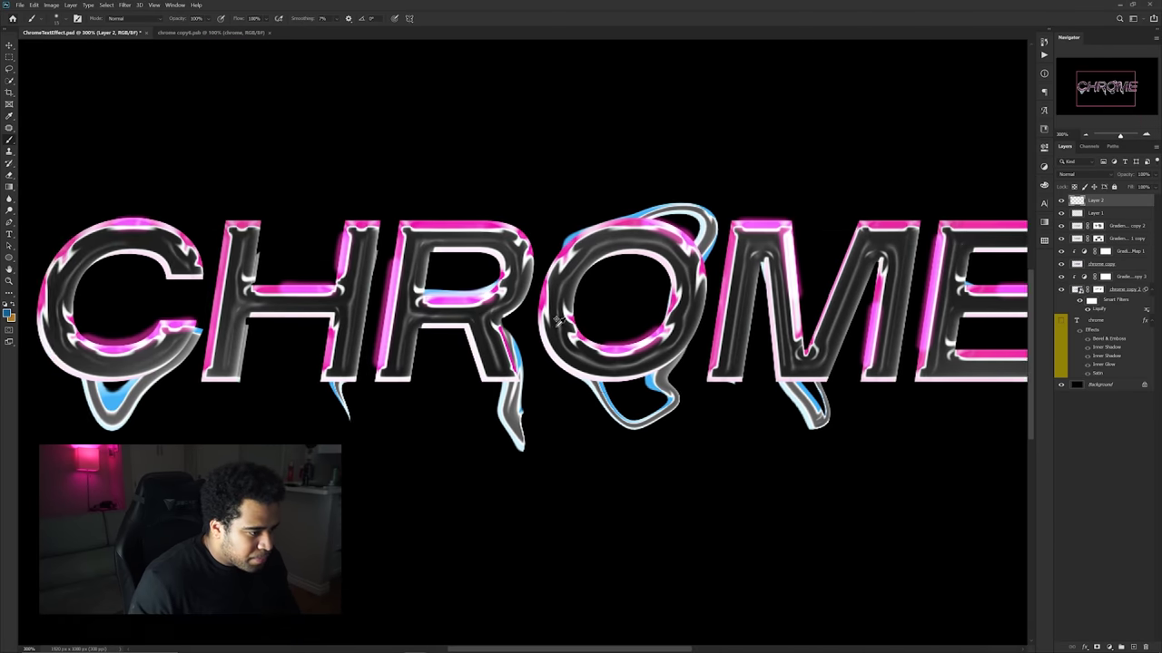
key(ctrl+minus)
alt+right_click(511, 332)
alt+right_click(542, 384)
click(350, 338)
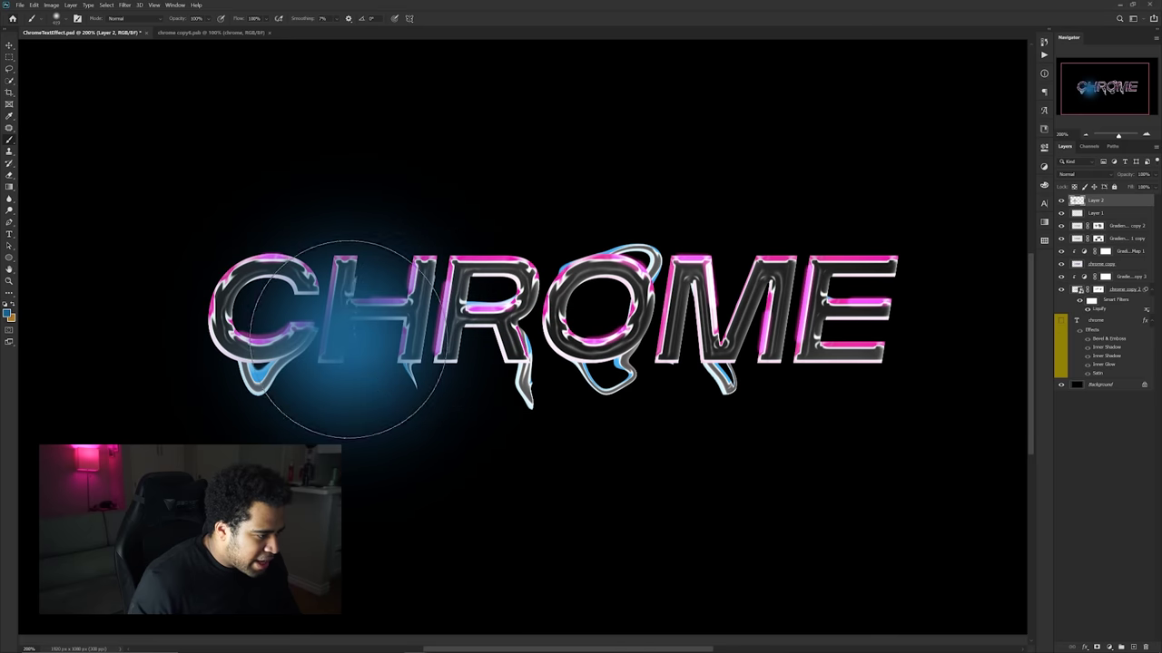
click(572, 277)
click(755, 344)
click(563, 322)
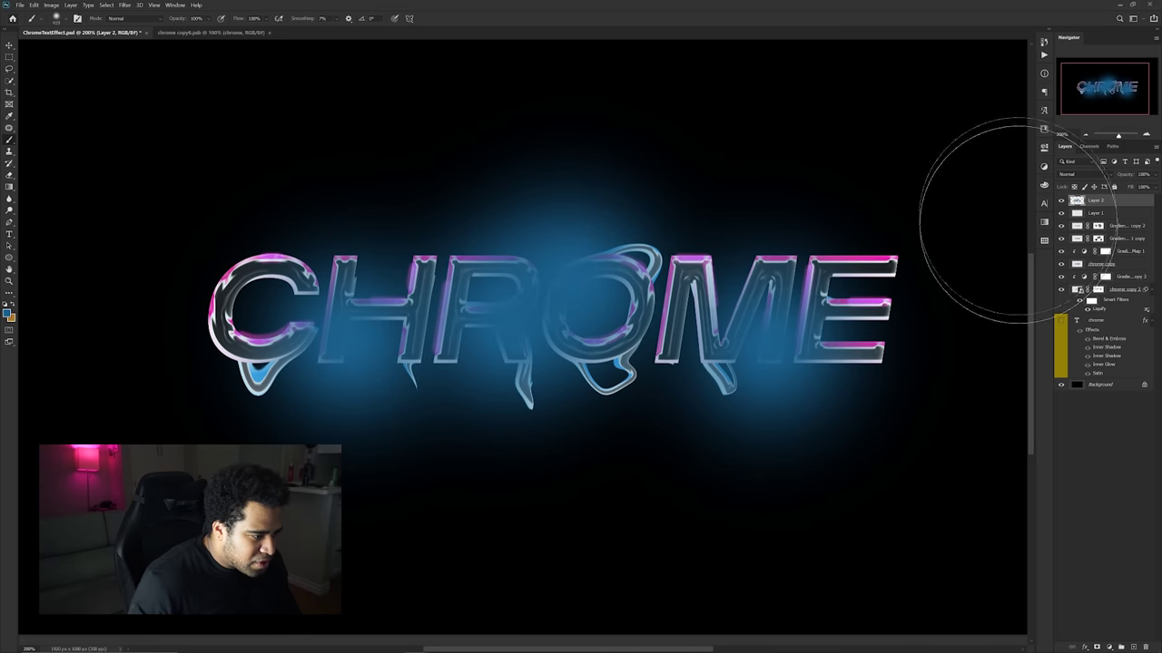
Step: Set the blue glow layer to Linear Dodge (Add) and lower its opacity to 41%
click(1069, 174)
click(1089, 266)
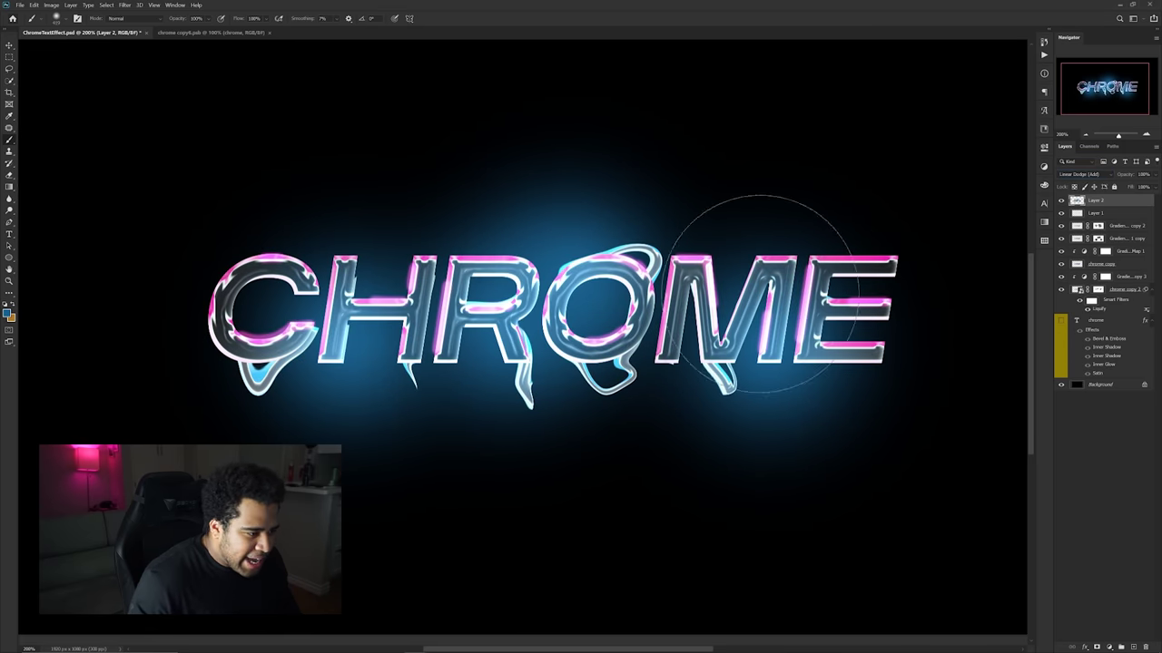
drag(1133, 186, 1131, 186)
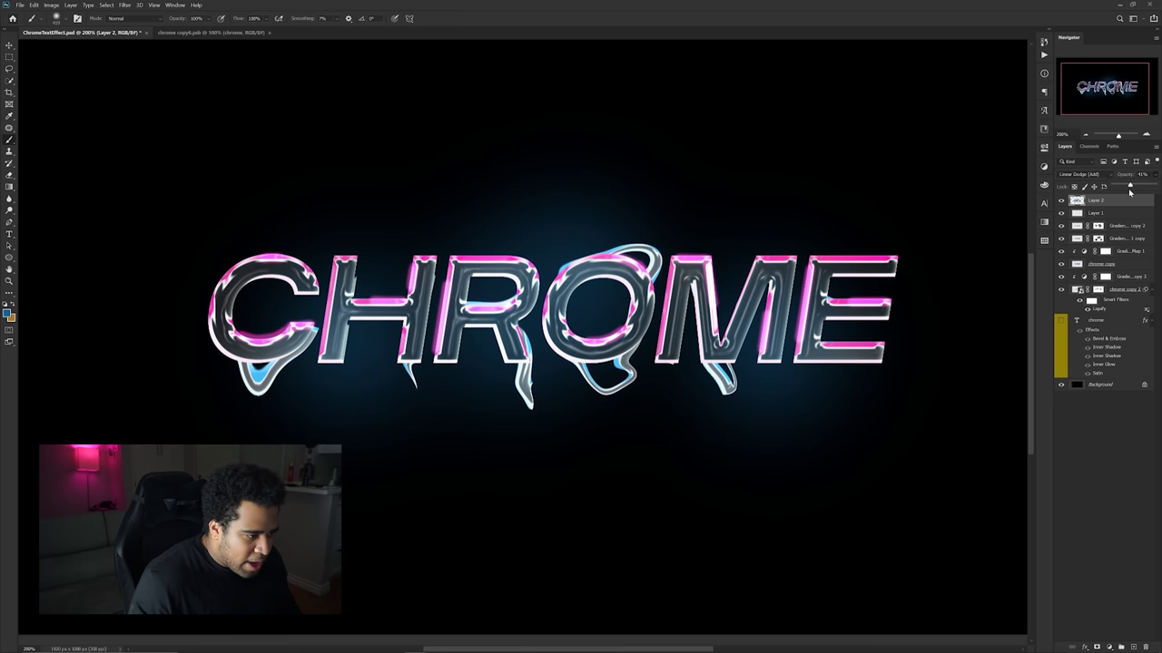
Step: Erase excess blue glow above and below the H and R with a large soft eraser
key(e)
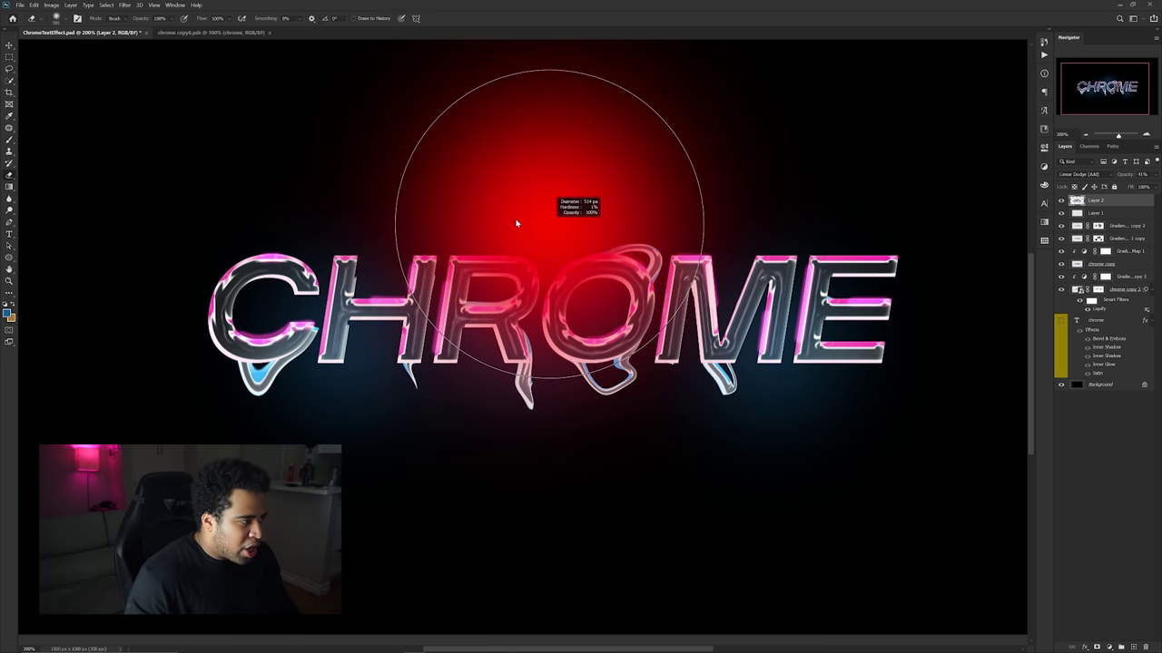
drag(452, 167, 487, 186)
drag(415, 227, 424, 229)
drag(472, 428, 420, 500)
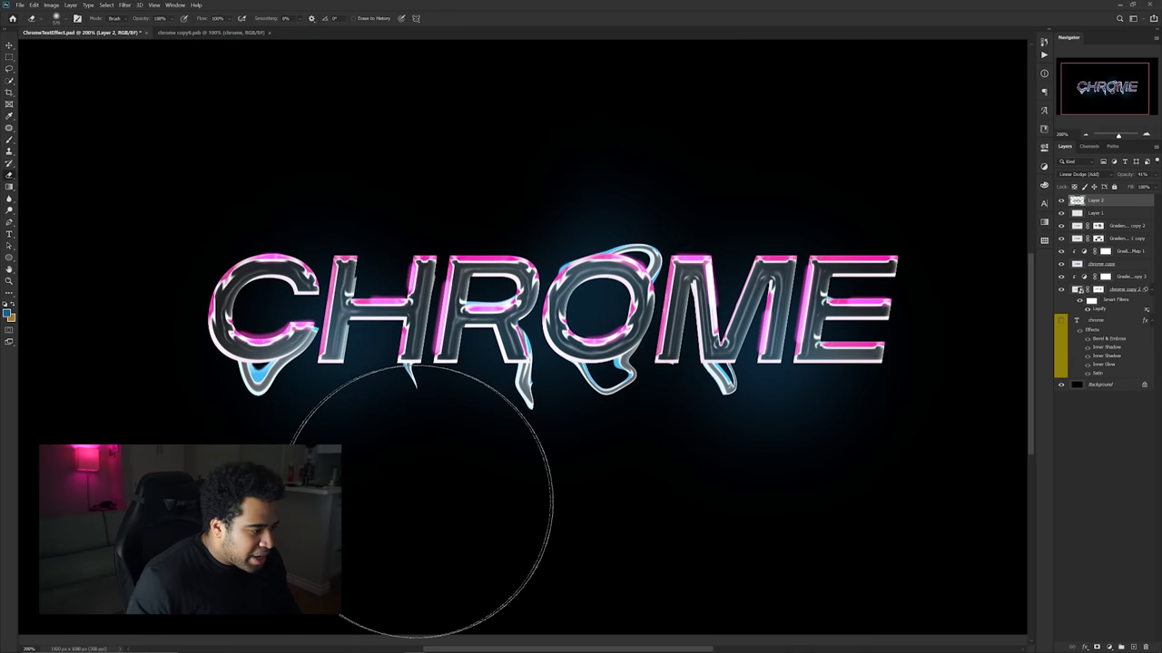
key(v)
key(ctrl+minus)
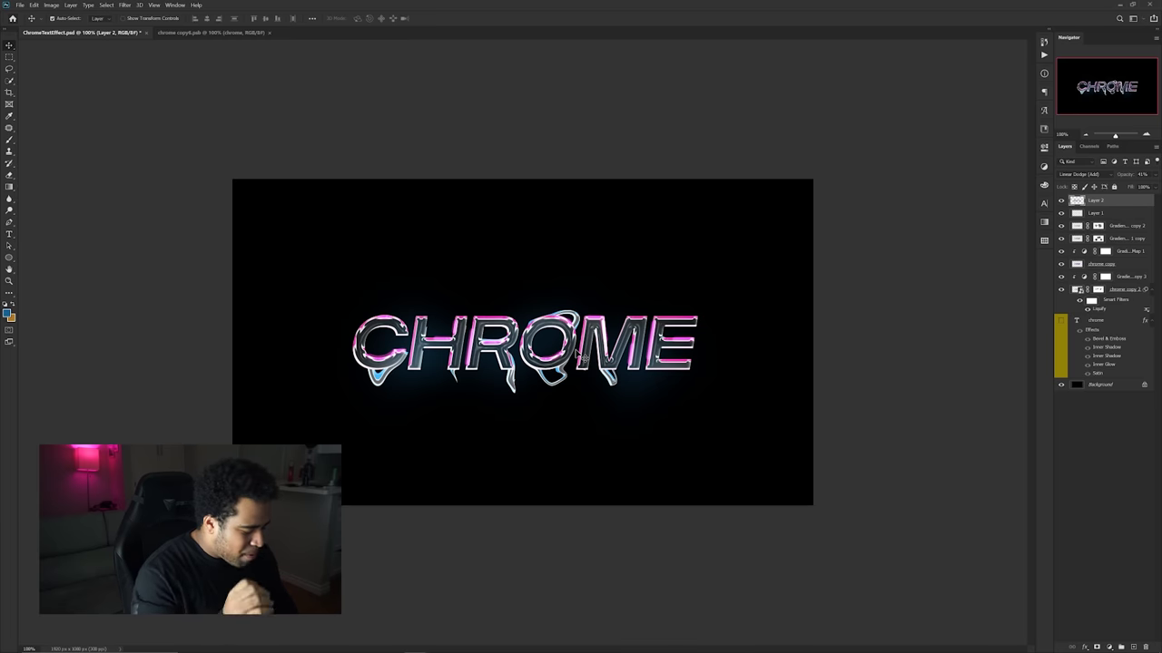
Step: Paste the Texture_02 plastic texture over the canvas and set its Blend If white splits to 55 for This Layer and 102 for Underlying Layer
key(ctrl+v)
drag(739, 392, 699, 343)
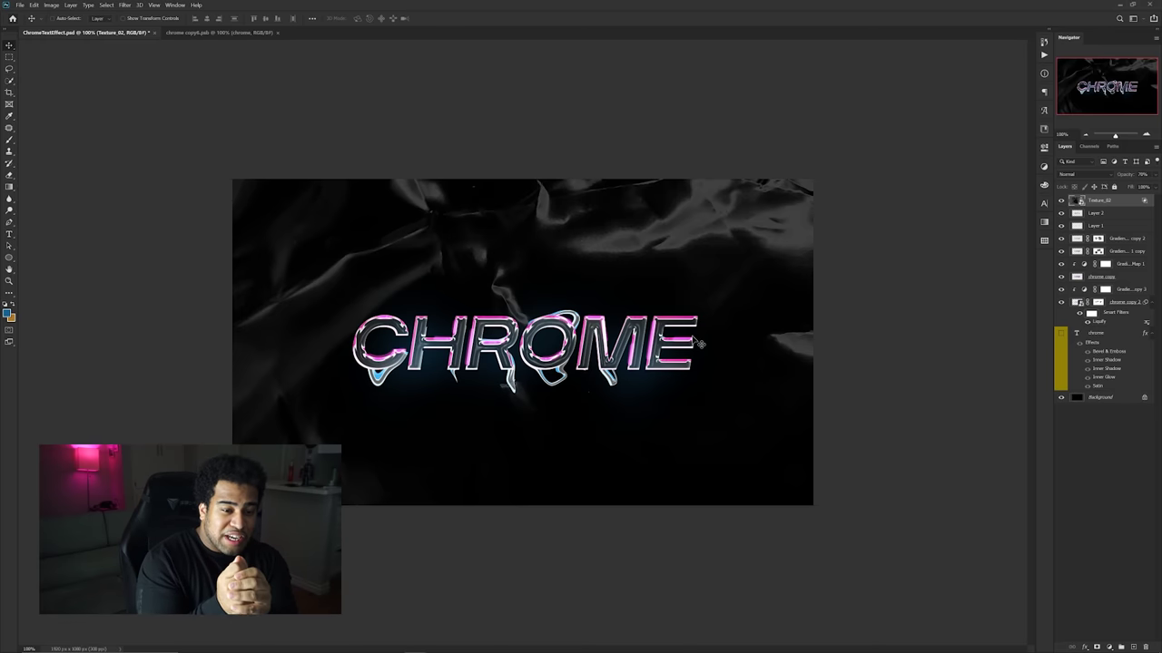
double_click(1132, 199)
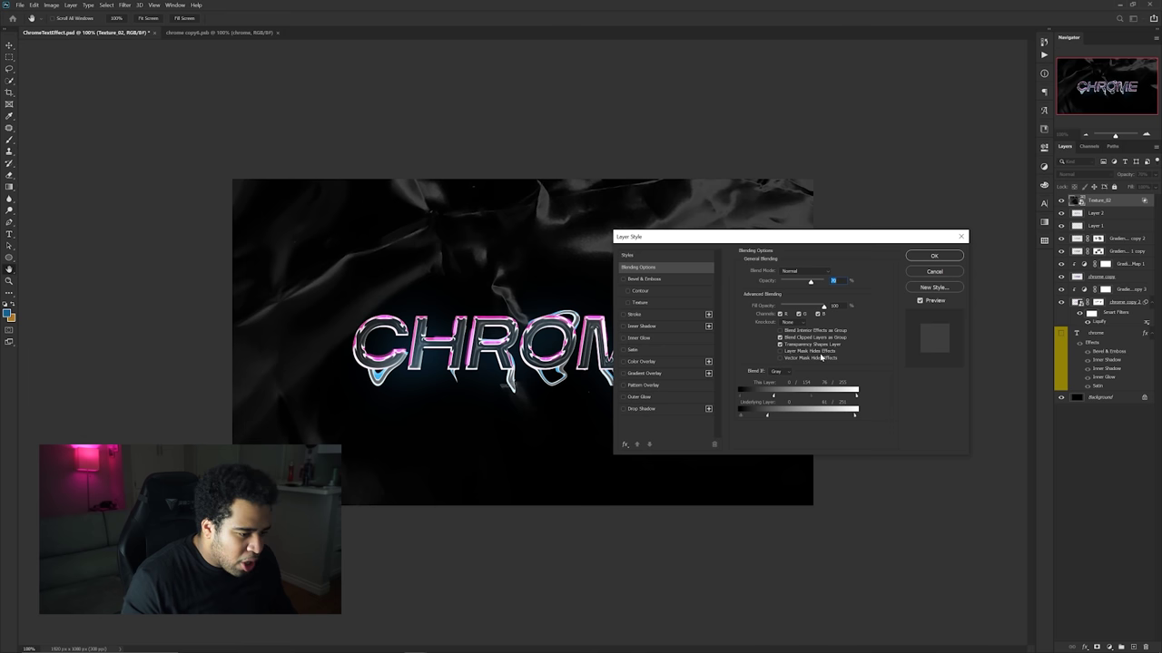
drag(774, 398, 808, 395)
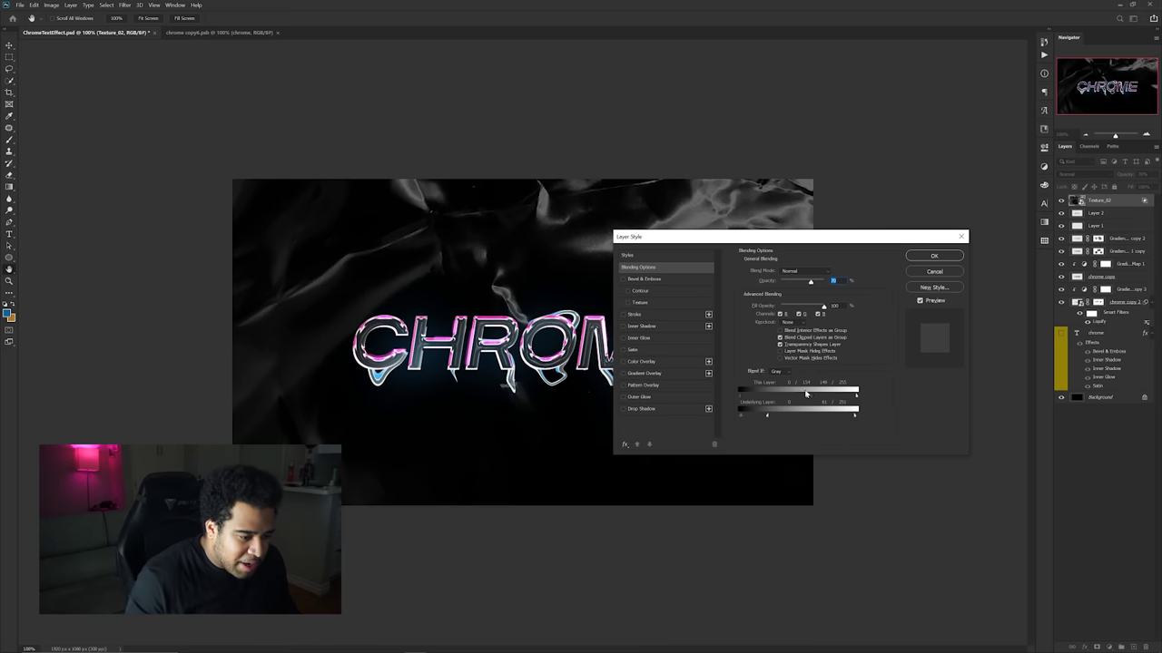
drag(809, 397, 856, 397)
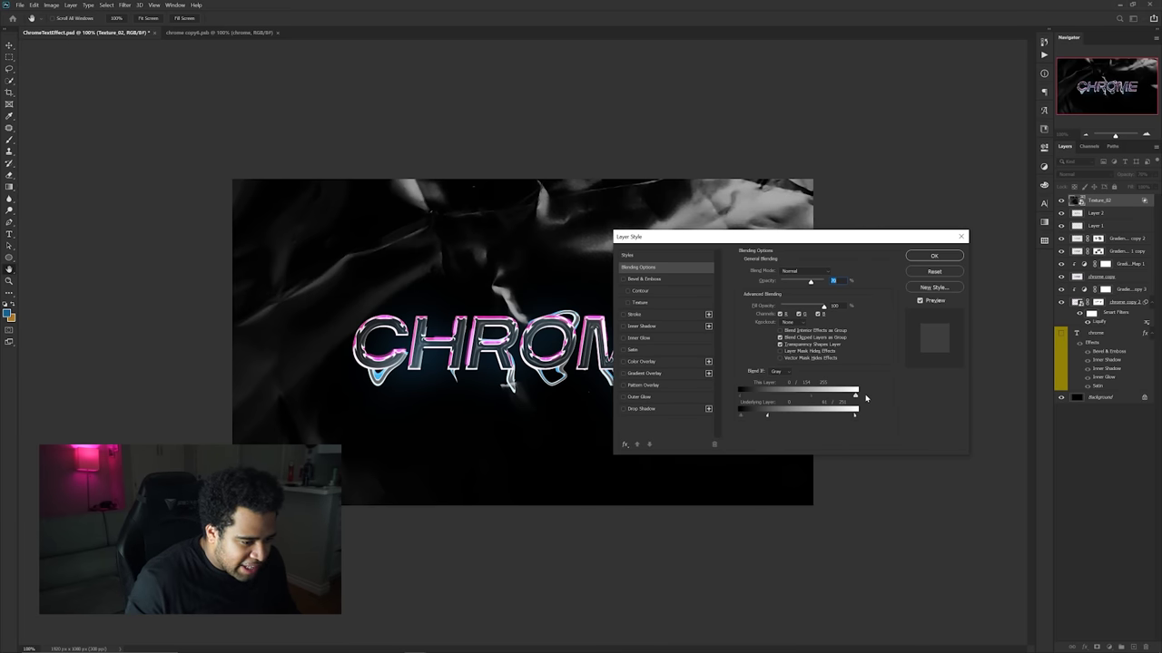
drag(854, 397, 765, 399)
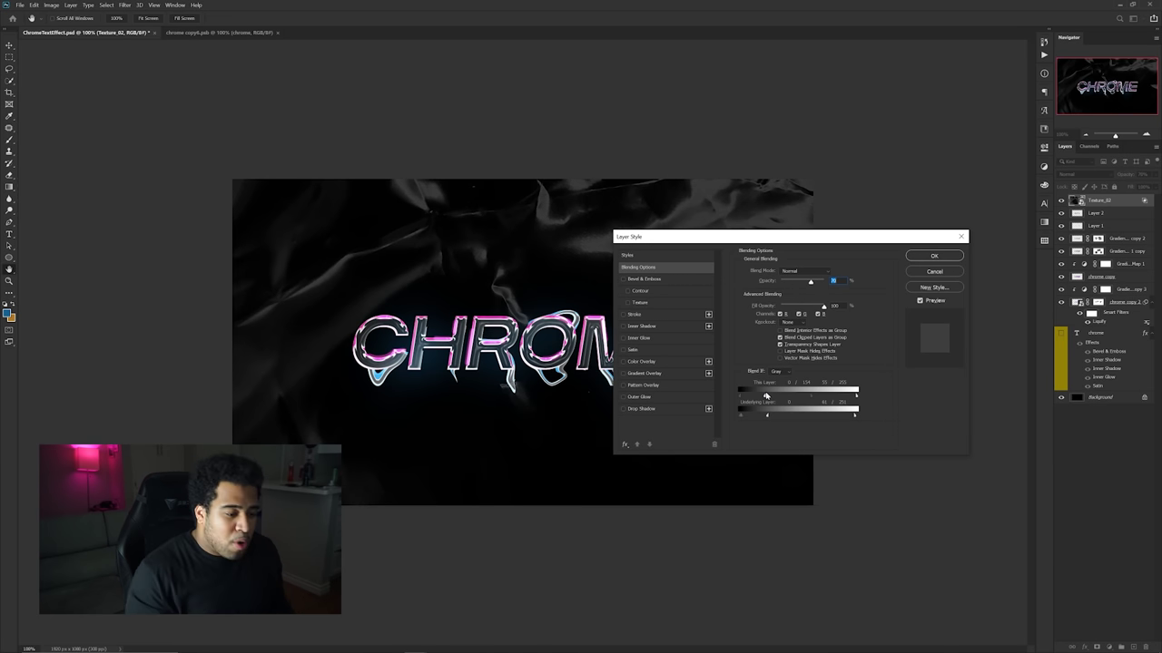
key(alt)
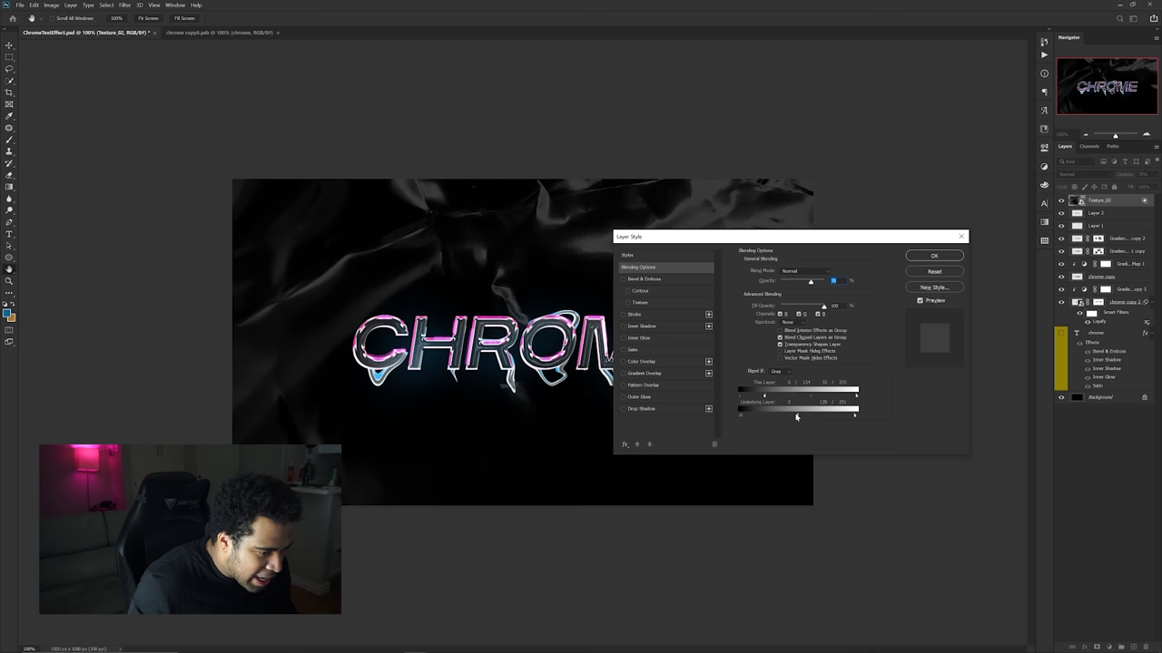
mouse_move(743, 418)
mouse_down()
mouse_move(772, 415)
mouse_move(723, 415)
mouse_up()
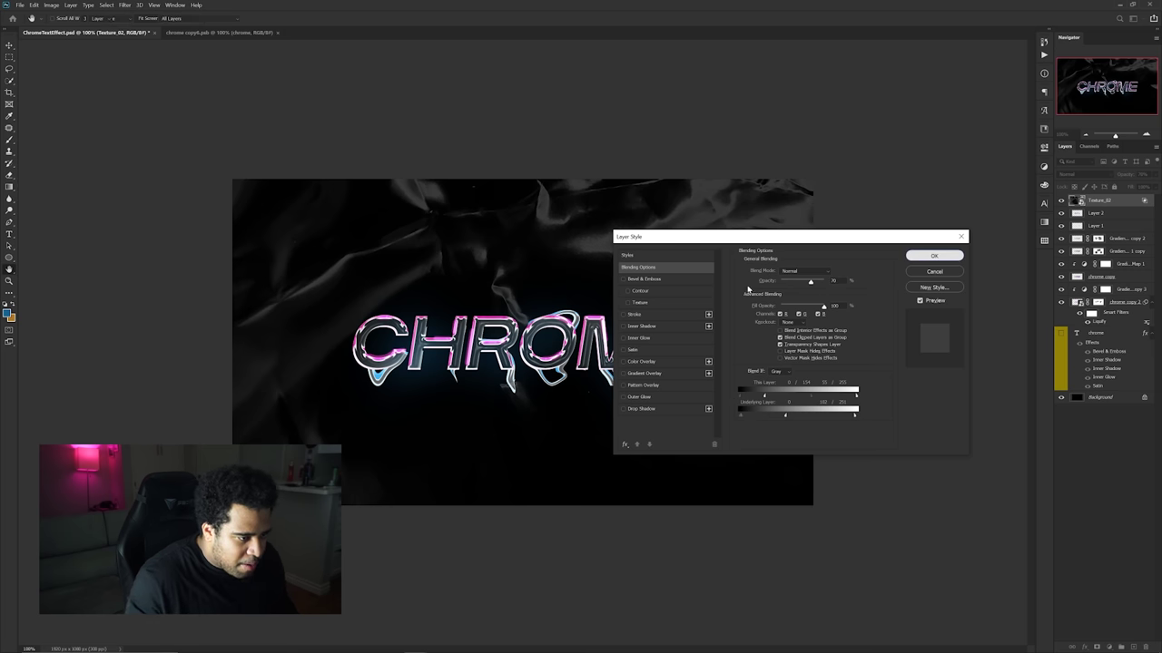
click(934, 257)
Step: Examine the textured artwork at different zoom levels and in the full-screen modes
key(ctrl+minus)
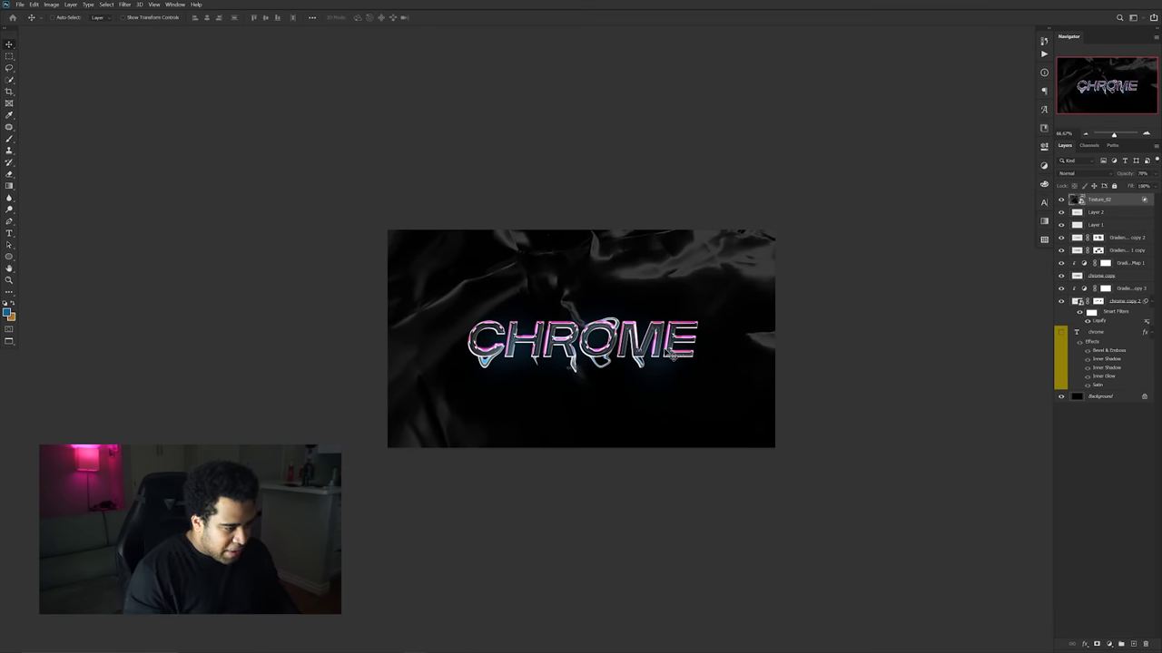
scroll(564, 350, up, 2)
scroll(564, 351, down, 1)
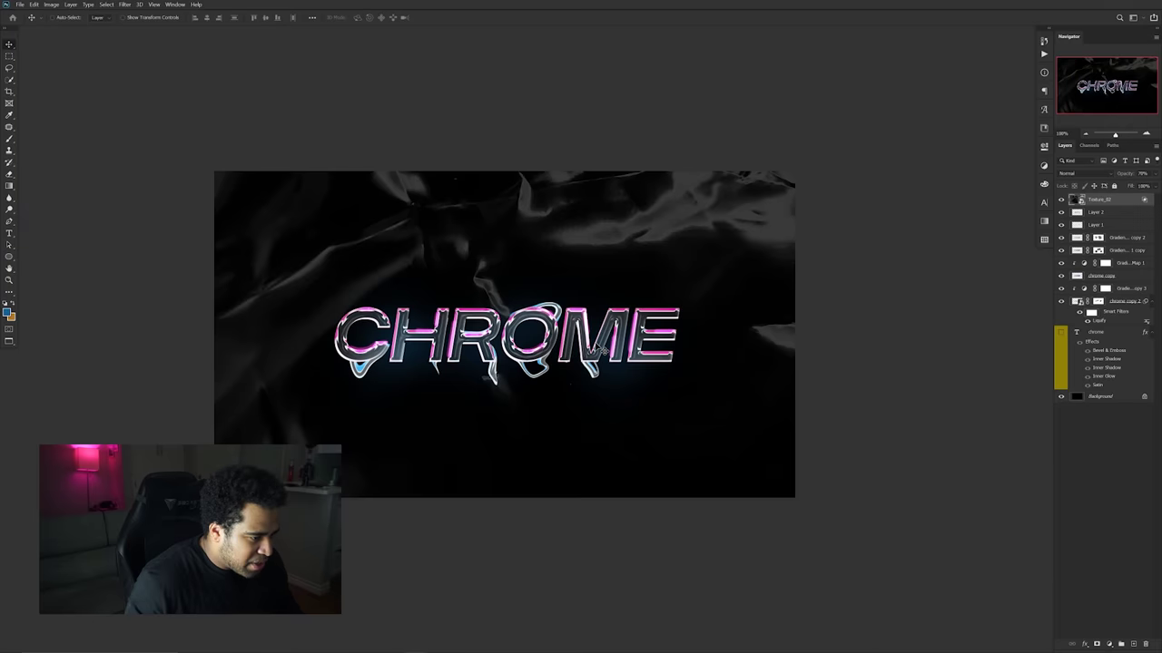
key(f)
key(f)
key(f)
key(f)
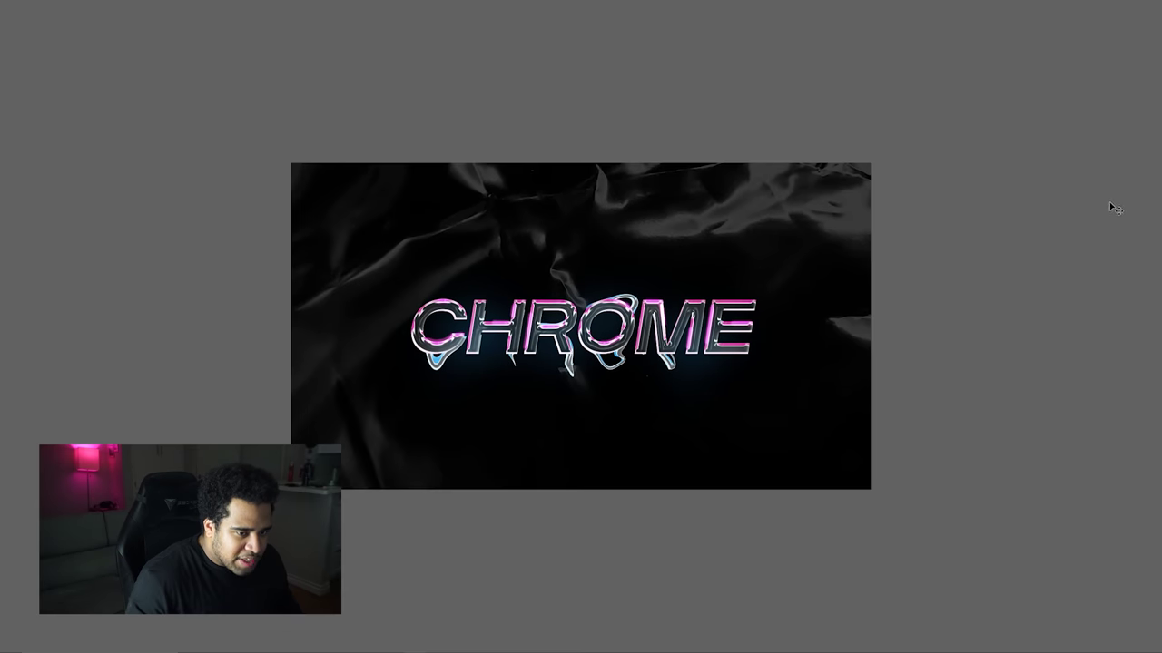
key(f)
Step: Add a new layer on top and dab two large soft white spots, over the H and below the M
click(1133, 647)
key(b)
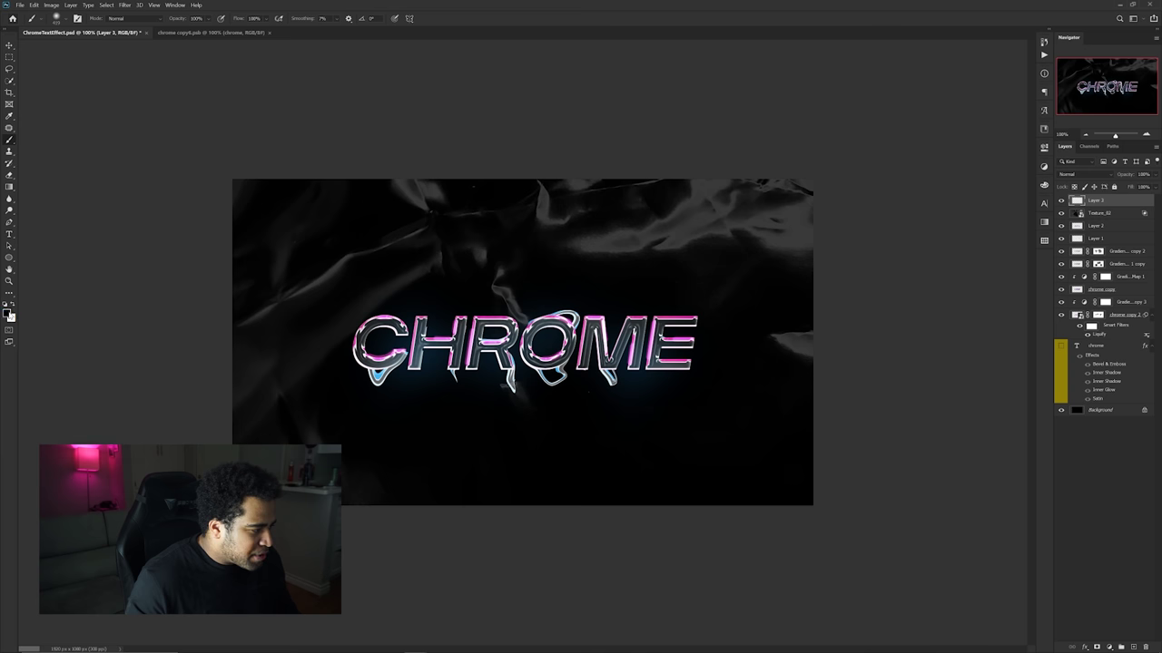
click(424, 328)
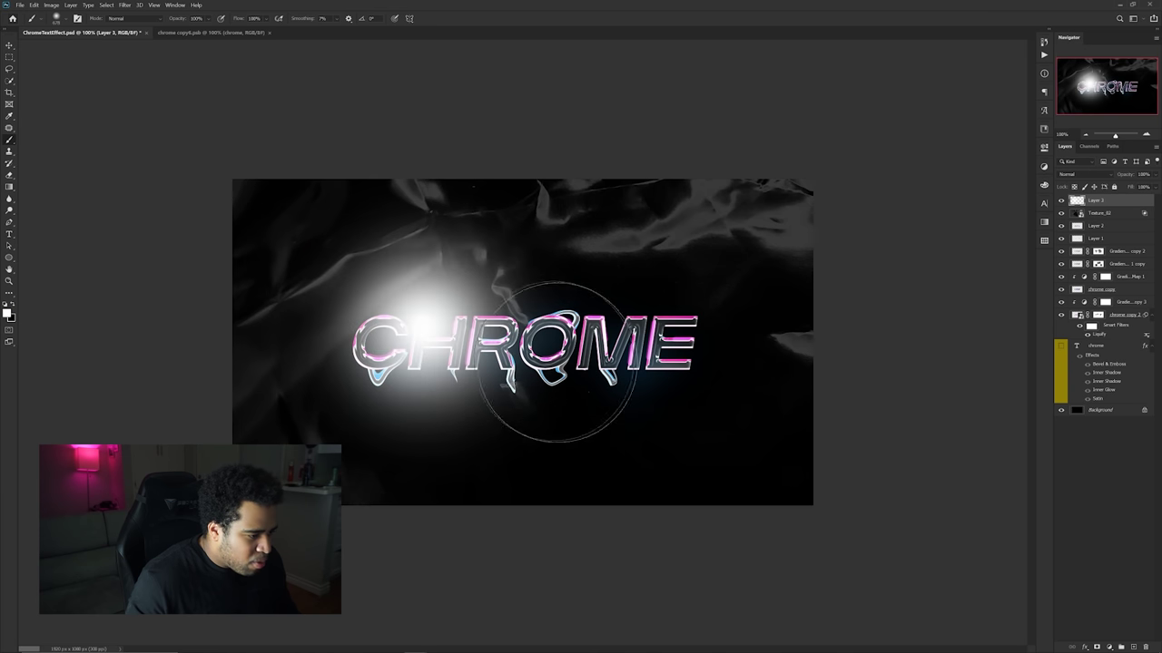
click(616, 385)
Step: Set the white spots layer to Dissolve and lower its opacity to 3%
key(v)
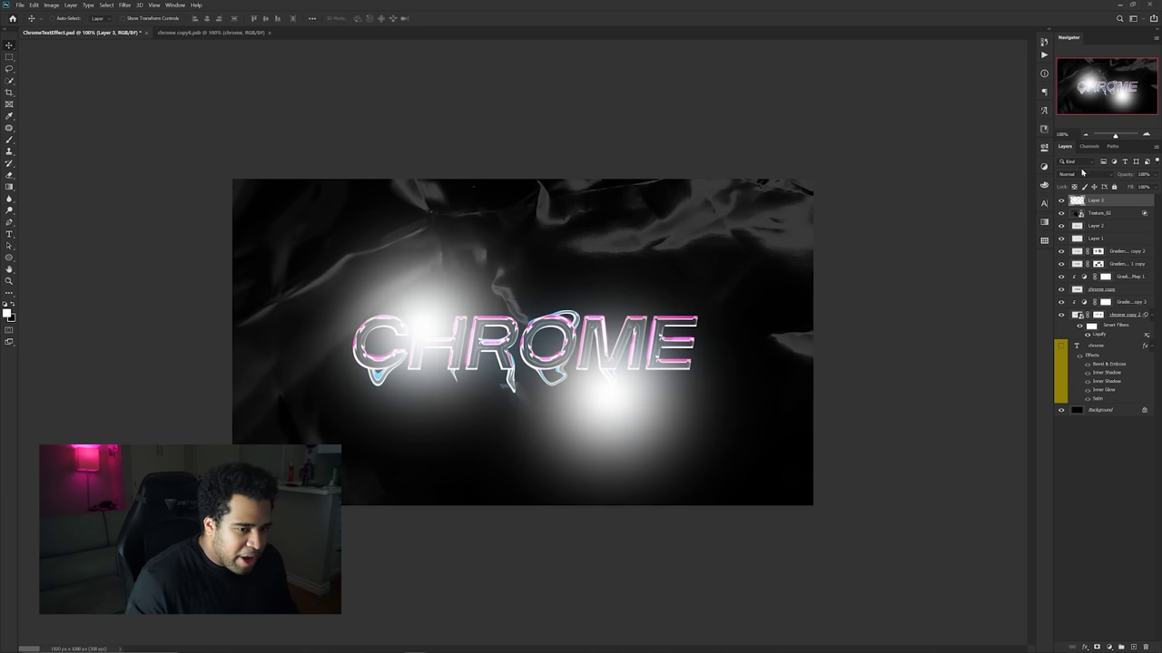
click(1078, 174)
click(1076, 190)
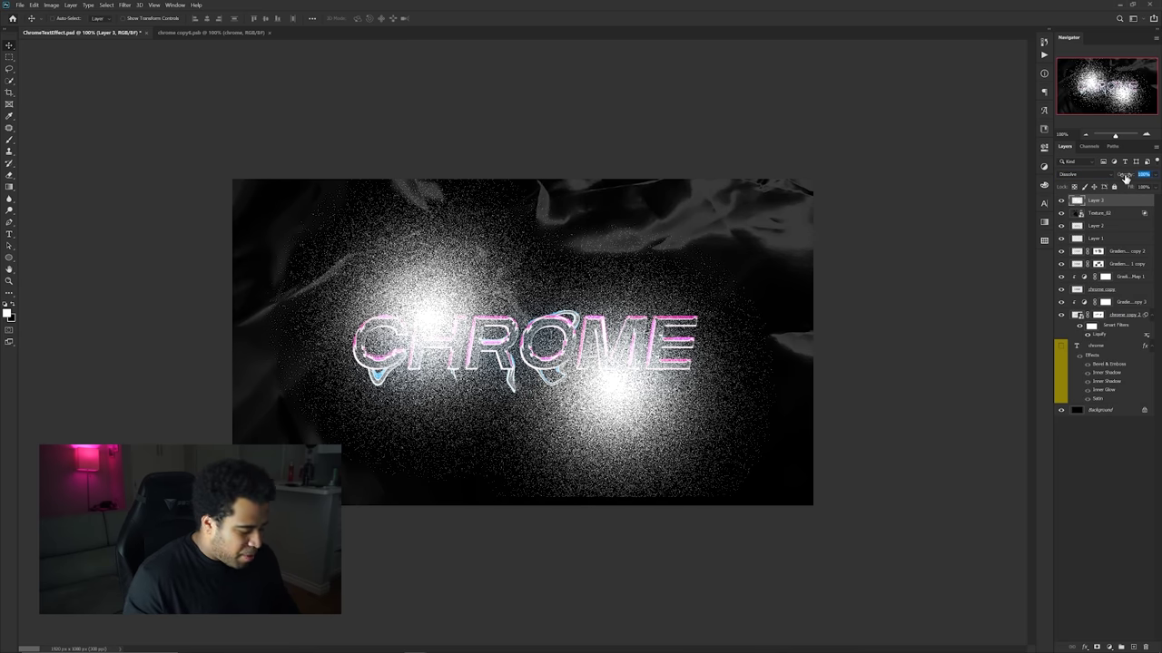
text(32)
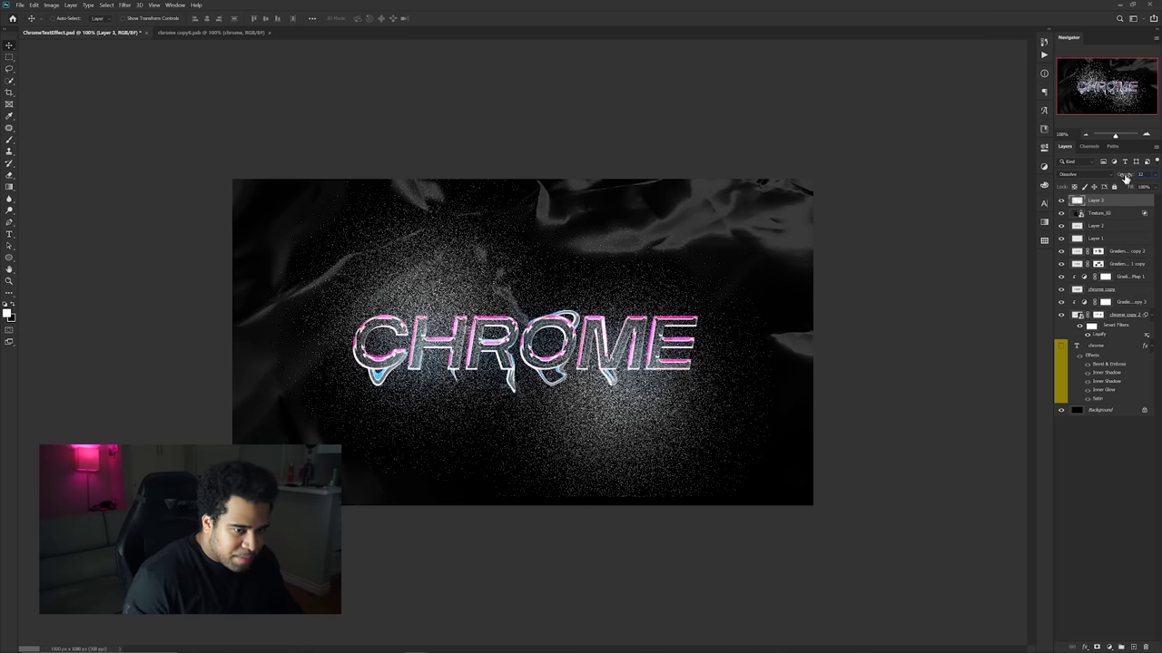
key(BackSpace)
key(Return)
Step: Thin out the white speckles over and around the lettering with a large soft eraser
key(e)
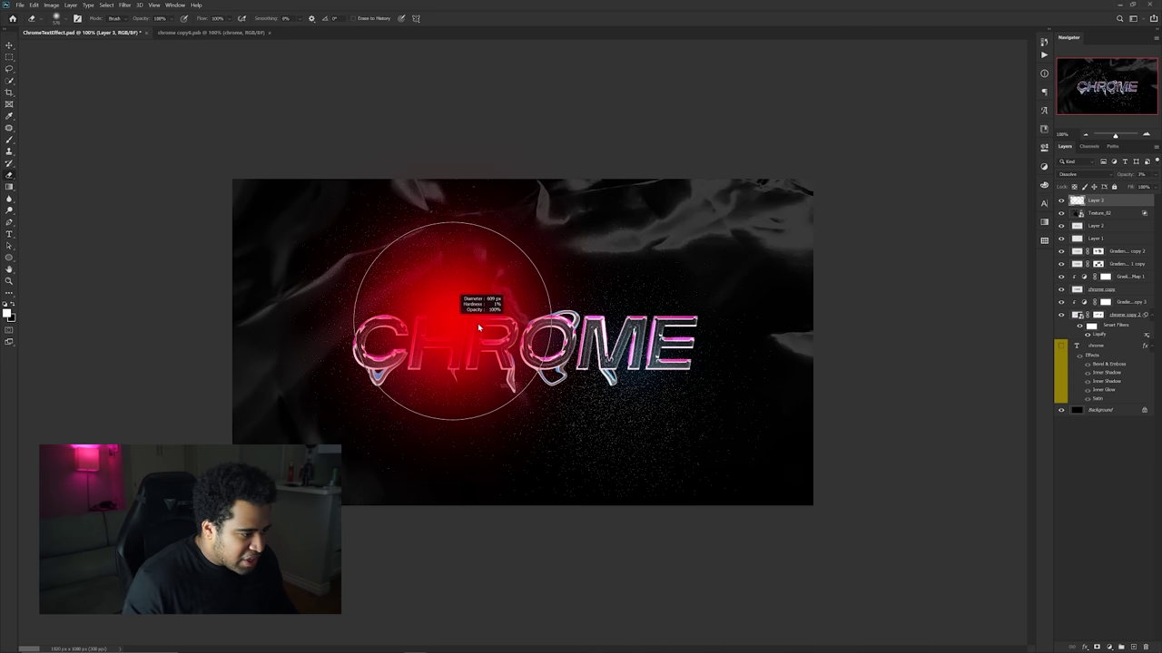
mouse_move(480, 292)
mouse_down()
mouse_move(385, 321)
mouse_move(466, 339)
mouse_move(484, 357)
mouse_move(431, 405)
mouse_move(498, 433)
mouse_move(631, 454)
mouse_move(579, 383)
mouse_move(562, 421)
mouse_move(637, 324)
mouse_move(522, 298)
mouse_move(432, 415)
mouse_move(344, 328)
mouse_move(487, 422)
mouse_move(634, 391)
mouse_move(681, 366)
mouse_move(546, 331)
mouse_move(687, 395)
mouse_move(713, 429)
mouse_up()
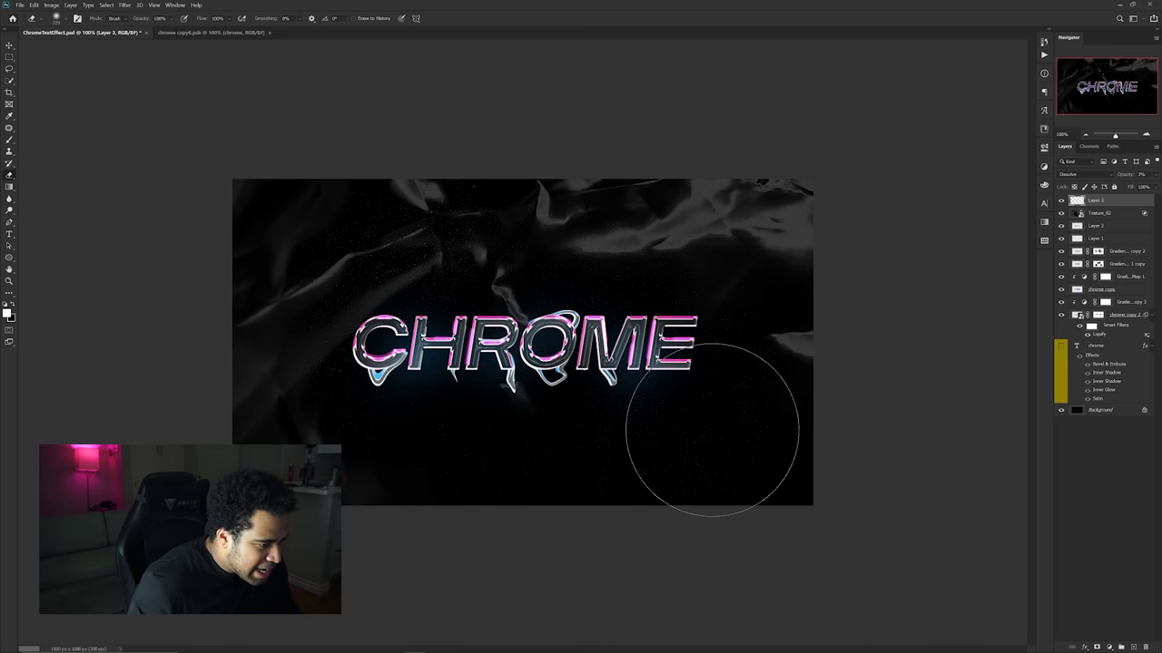
key(v)
Step: Inspect the speckle effect across the whole artwork, zooming and using the full-screen modes
drag(660, 376, 661, 376)
key(ctrl+minus)
key(ctrl+plus)
key(f)
key(f)
drag(654, 386, 290, 269)
drag(365, 270, 768, 340)
key(f)
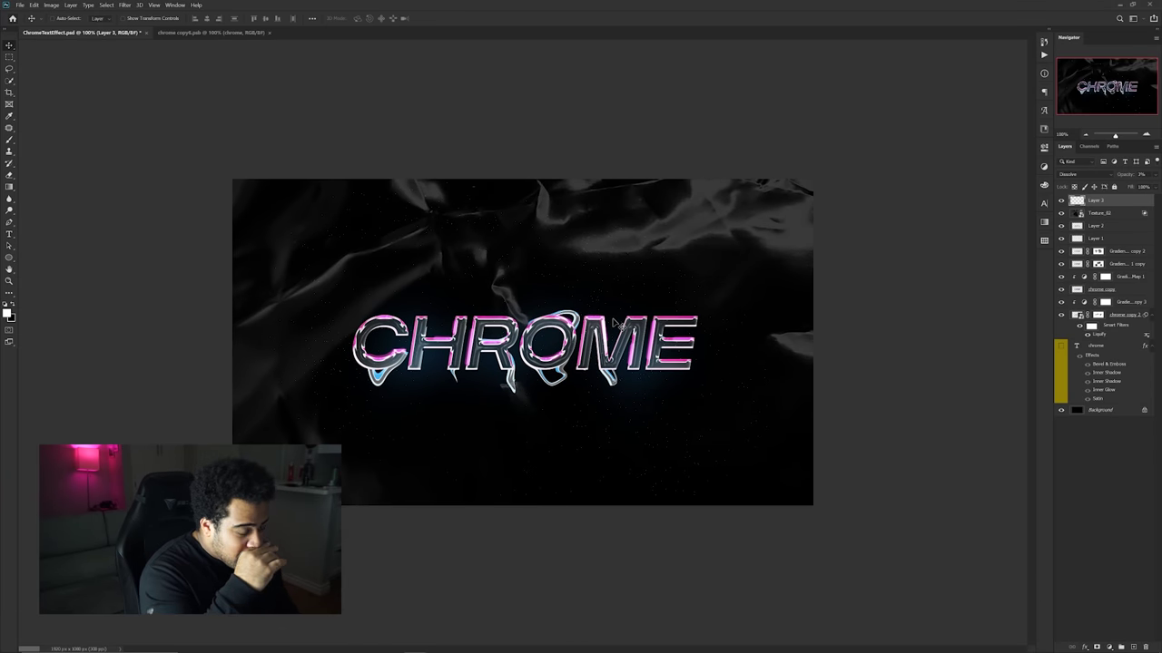
click(1104, 212)
shift+click(1101, 409)
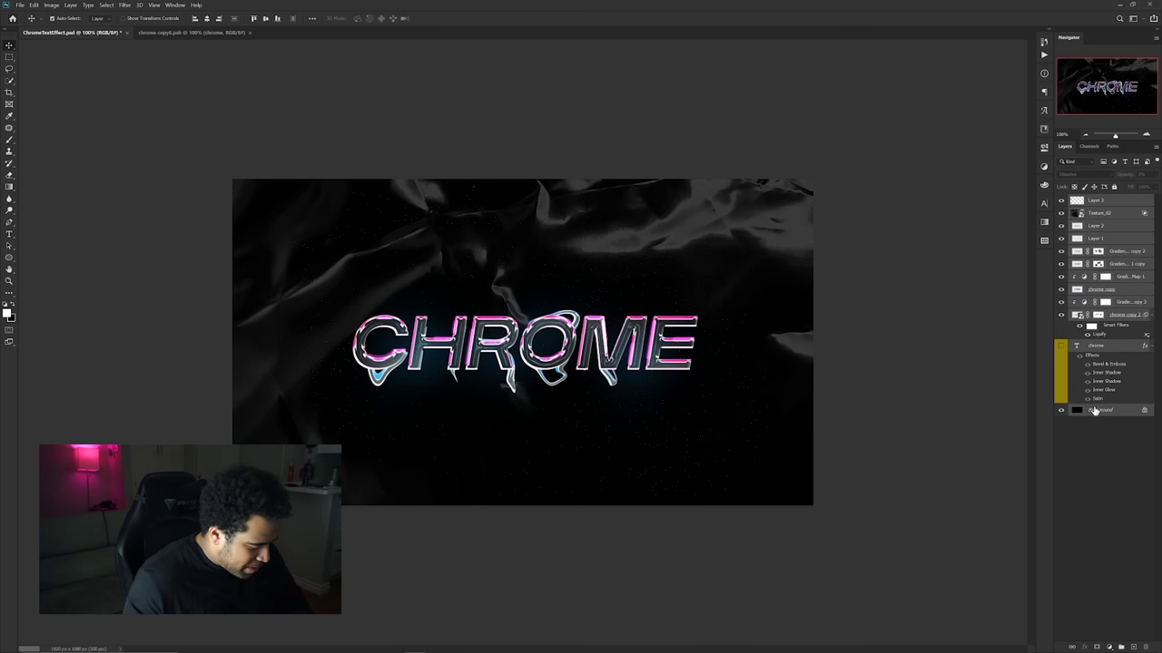
key(ctrl+j)
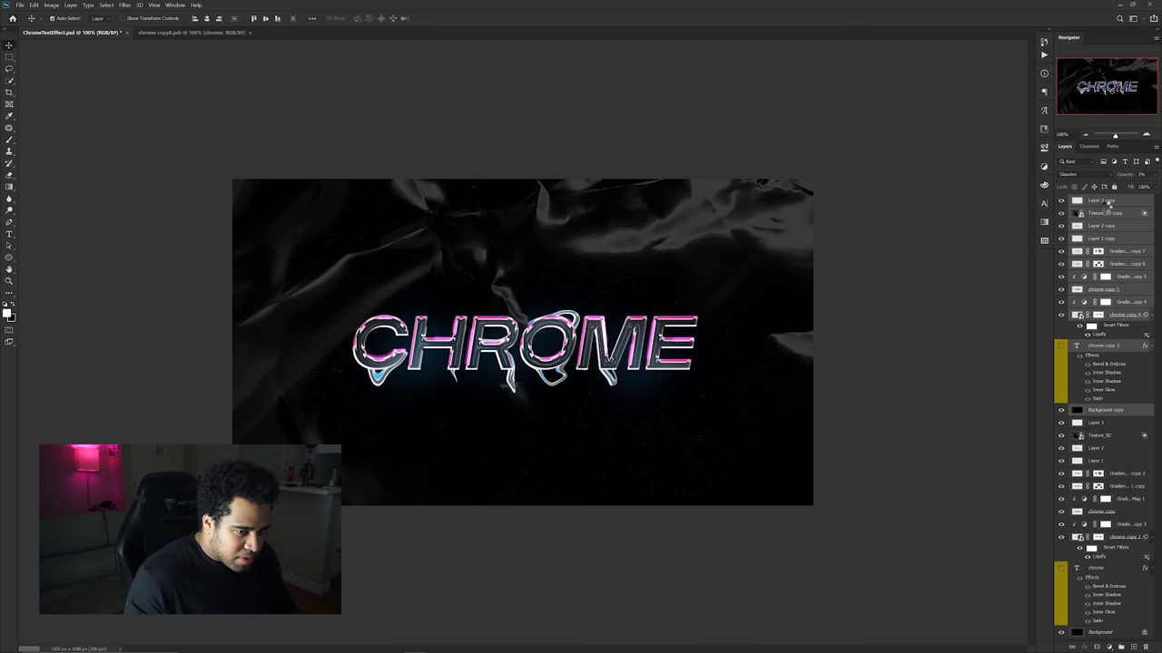
key(Delete)
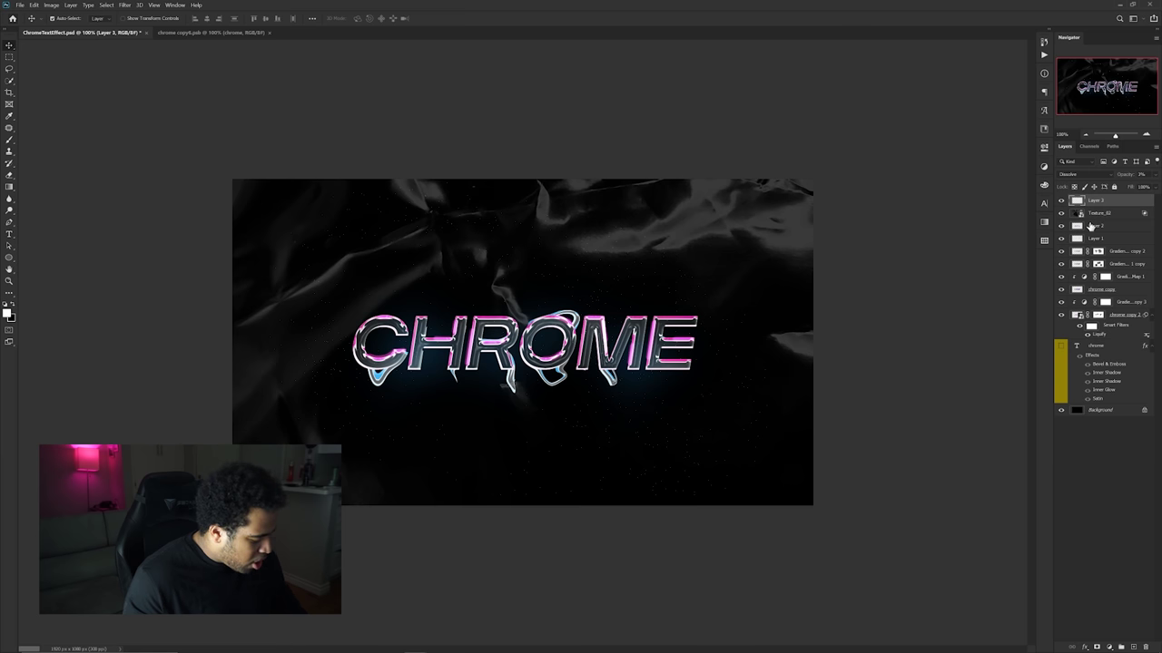
Step: Stamp all visible layers into a new top layer and add uniform monochromatic noise to it
key(ctrl+shift+alt+e)
click(124, 5)
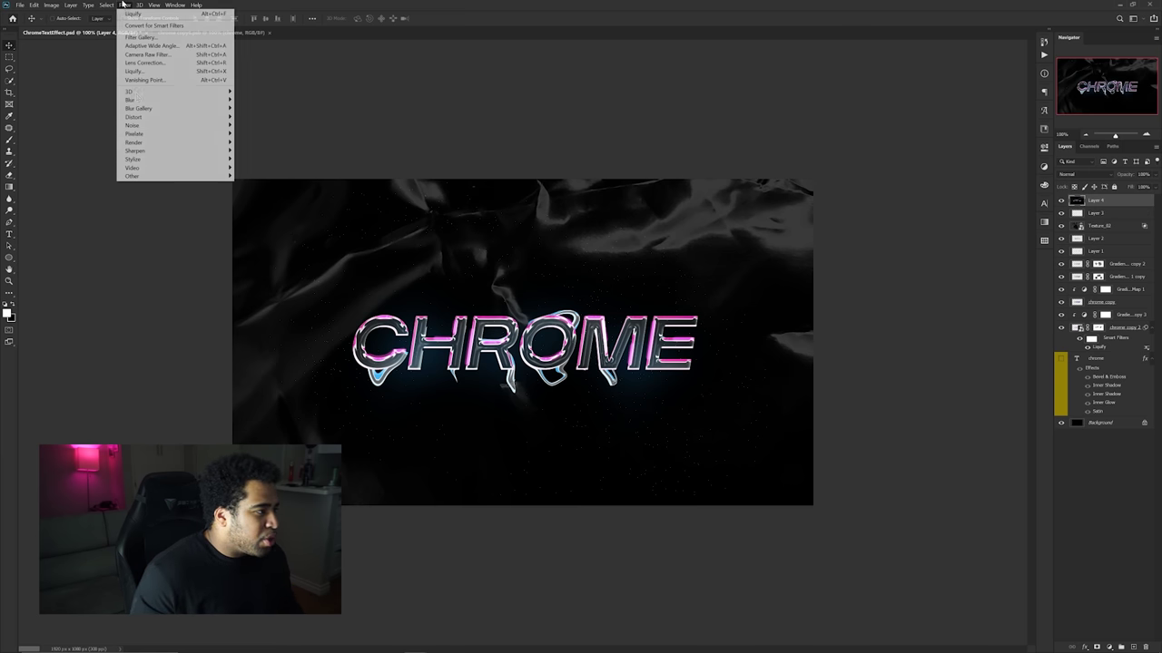
mouse_move(138, 125)
click(254, 125)
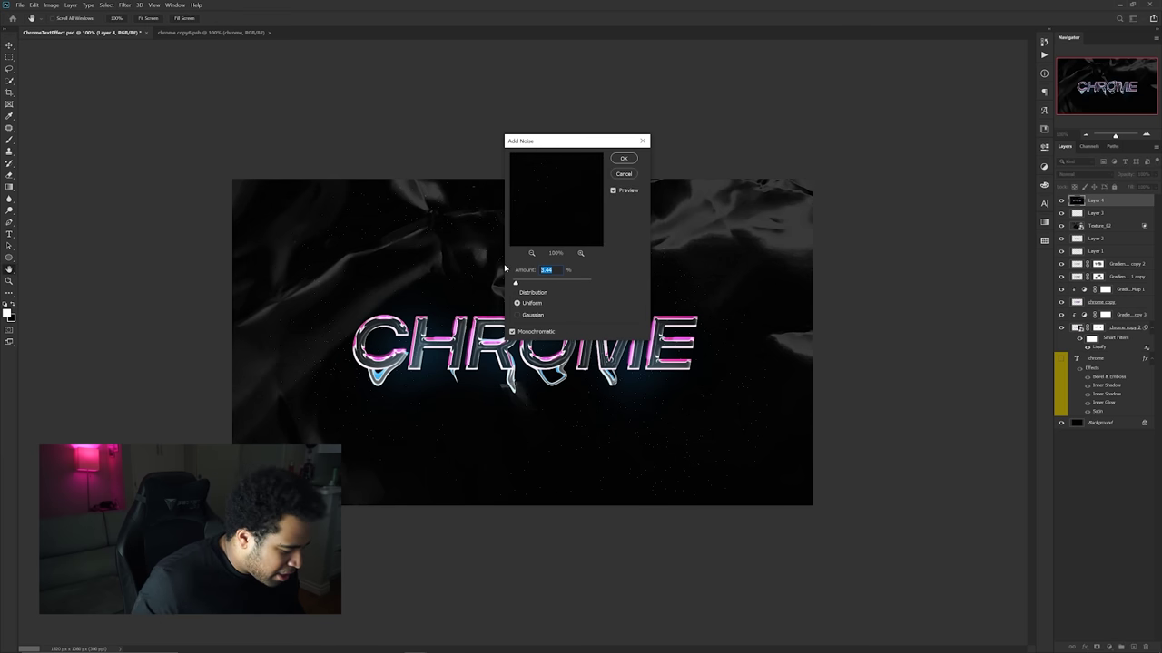
click(621, 159)
scroll(538, 341, up, 4)
scroll(538, 342, down, 4)
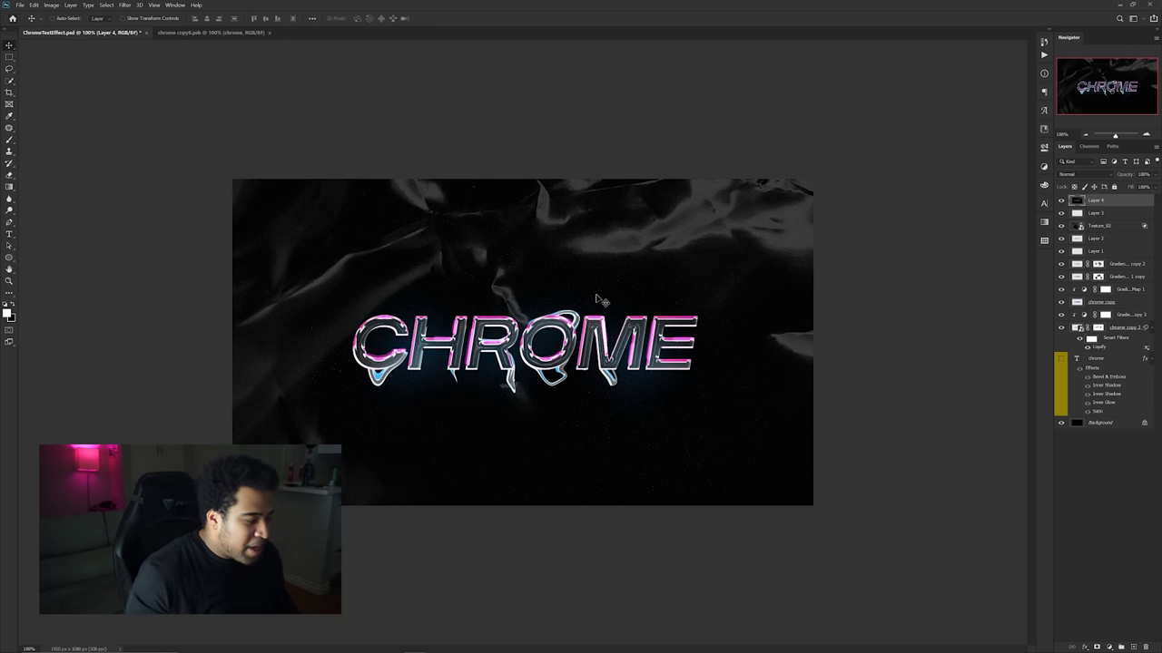
Step: Add a small white CHROME text below the large E and copy it twice downward into an evenly spaced three-line stack
key(t)
click(669, 414)
text(CHROME)
key(ctrl+Return)
key(ctrl+t)
drag(797, 399, 723, 482)
key(Return)
alt+scroll(704, 414, up, 3)
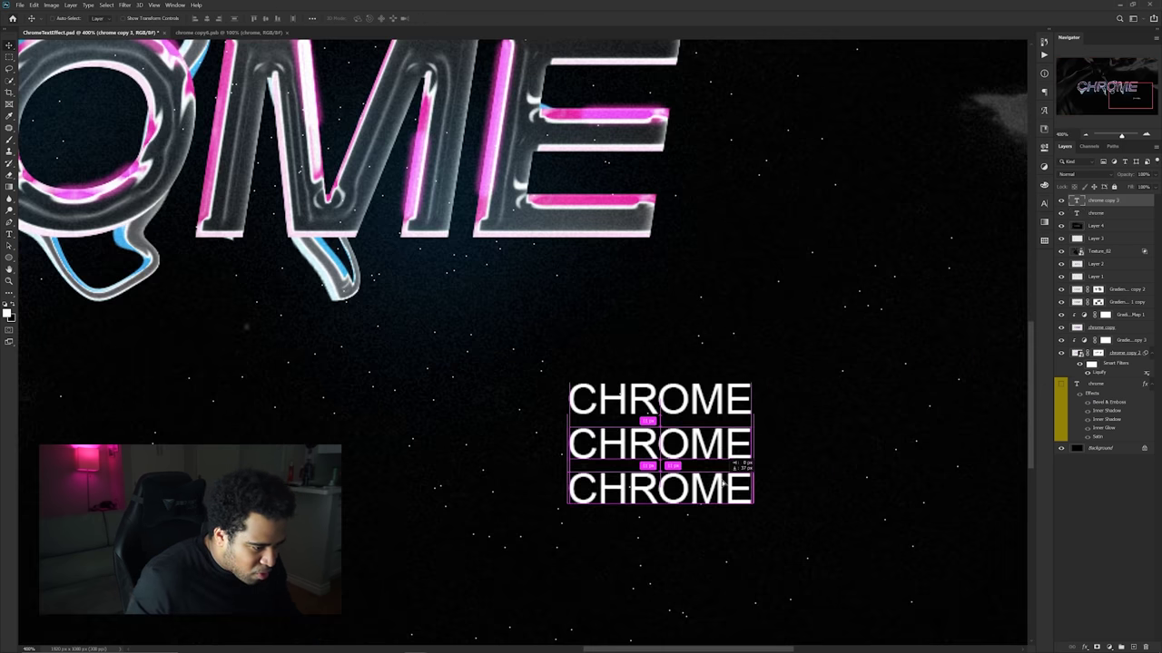
Step: Place a smaller two-line copy of the CHROME captions above the large C, and undo the accidental shift of the artwork
alt+scroll(723, 479, down, 5)
alt+scroll(635, 419, up, 2)
ctrl+shift+click(697, 411)
ctrl+shift+click(697, 422)
drag(699, 433, 250, 296)
key(ctrl+t)
key(Return)
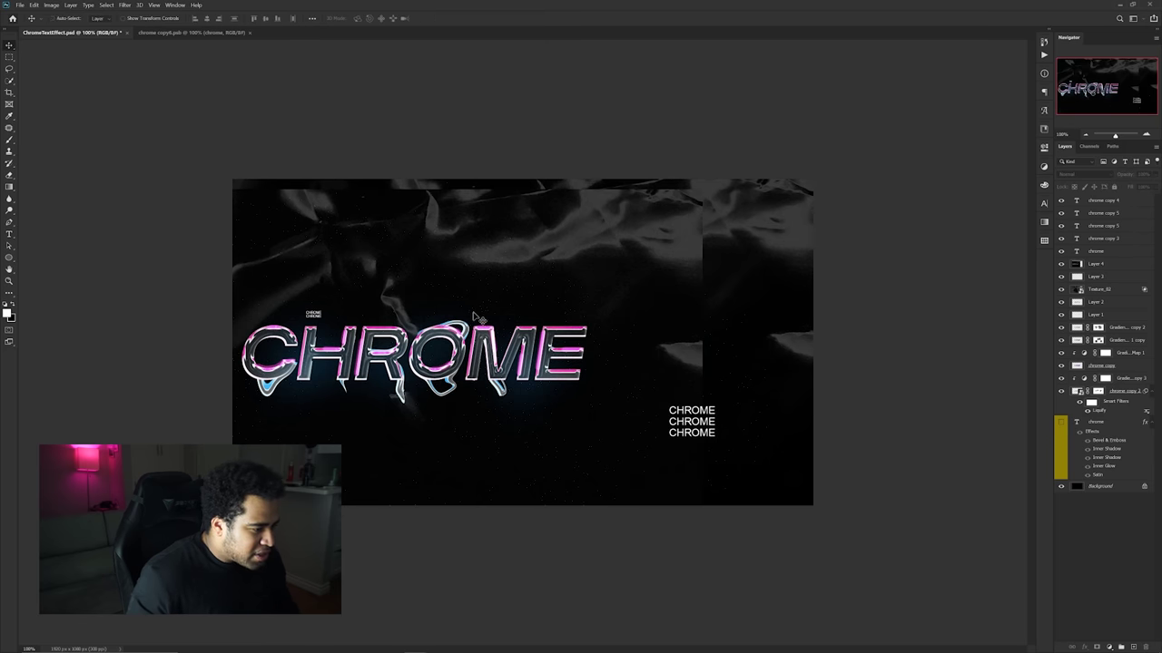
key(ctrl+z)
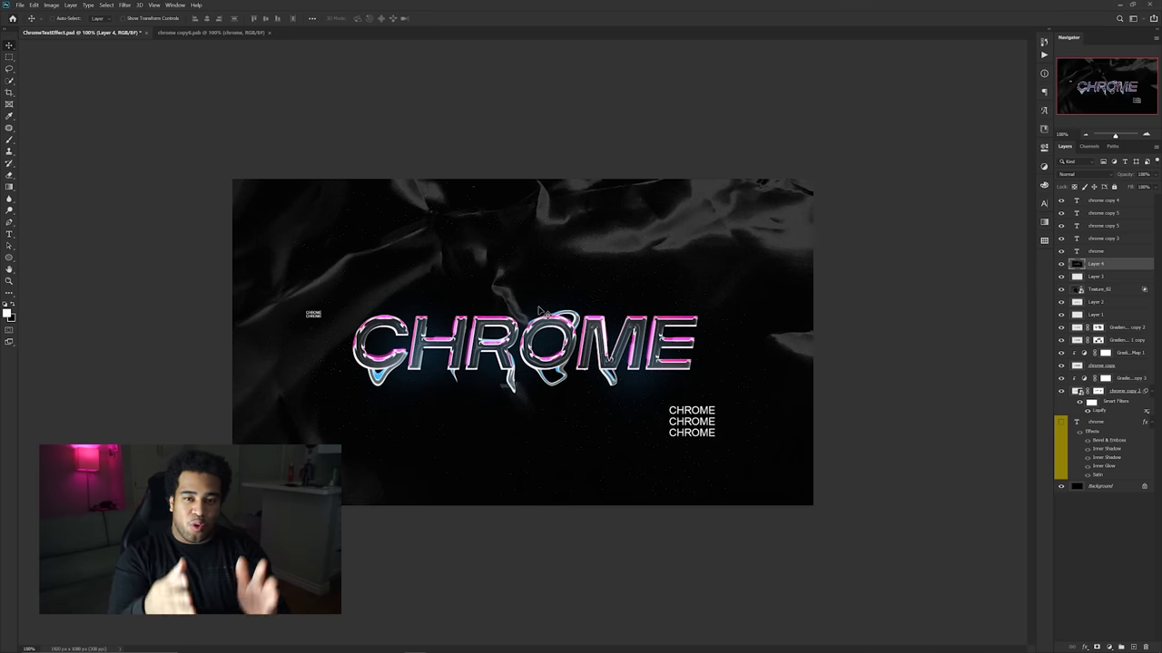
Step: Add a Brightness/Contrast adjustment above all layers with brightness 34 and contrast 18
click(1092, 201)
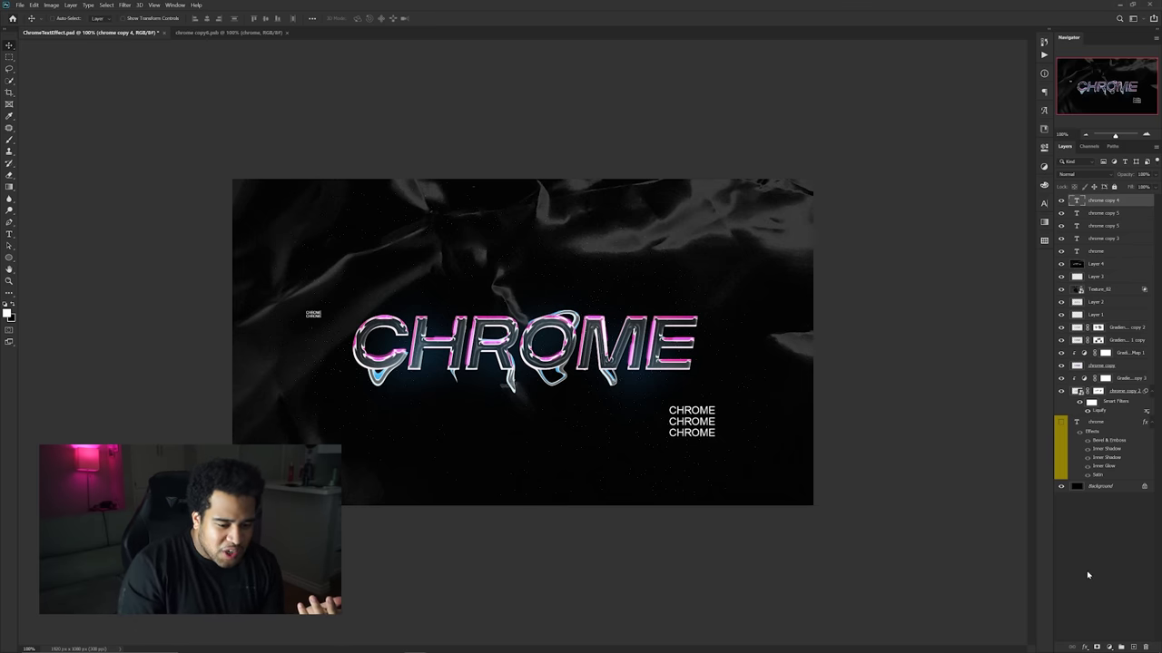
click(1112, 647)
click(1103, 527)
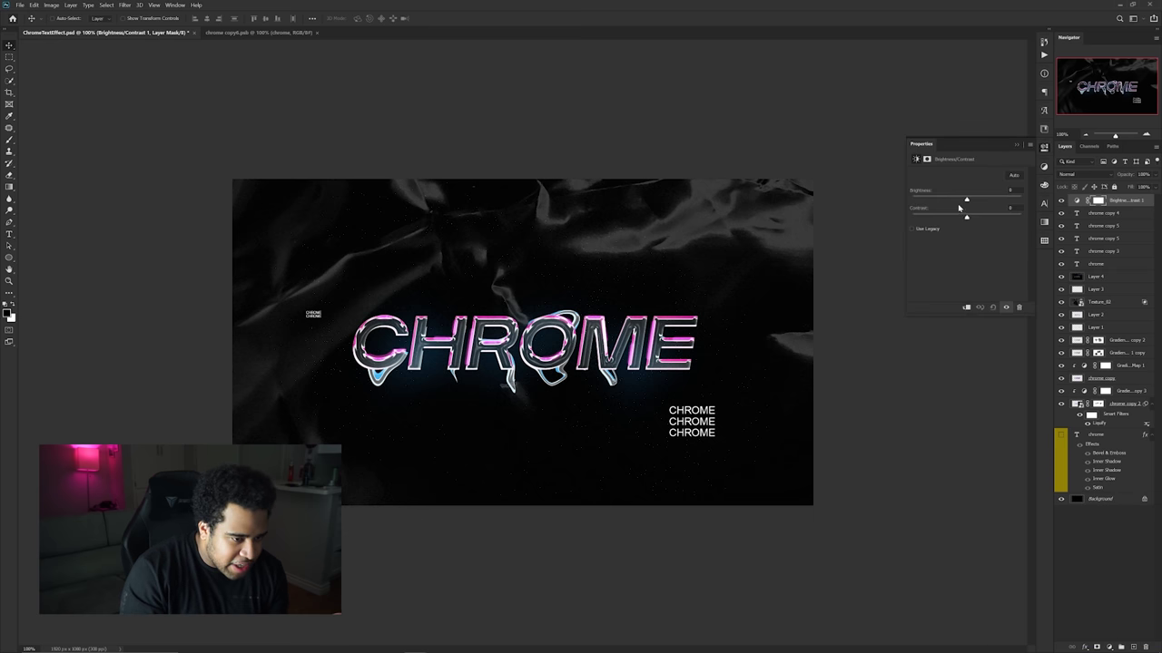
drag(970, 201, 993, 215)
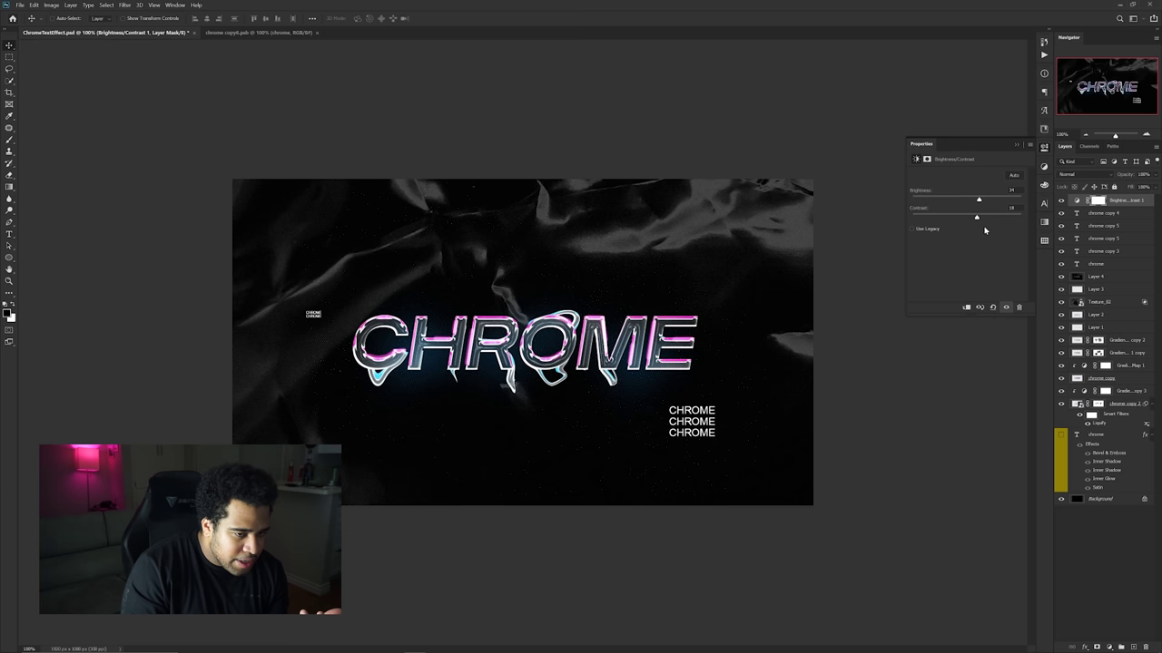
Step: Add a Vibrance adjustment on top with vibrance +35 and saturation +60
click(1110, 646)
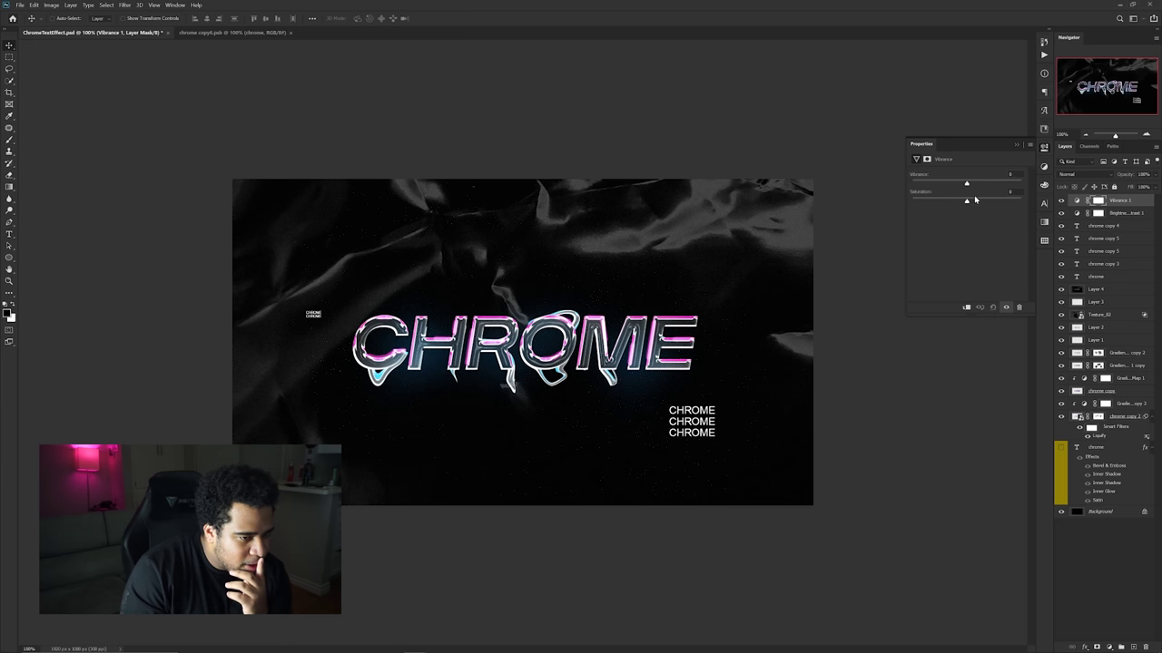
drag(988, 184, 986, 185)
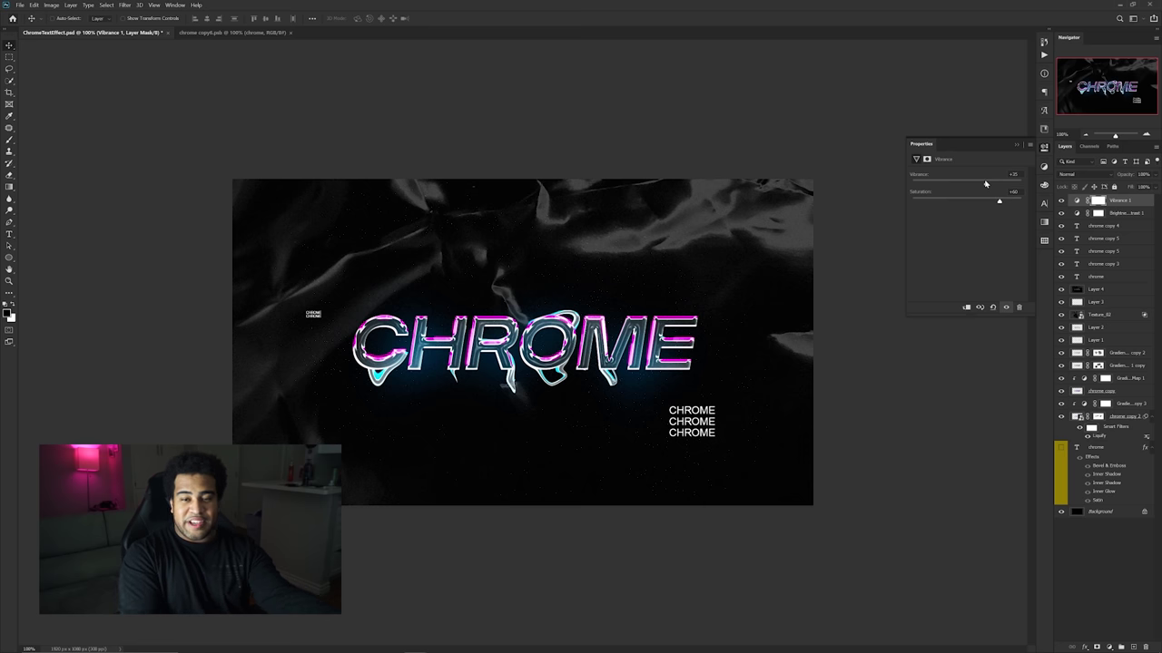